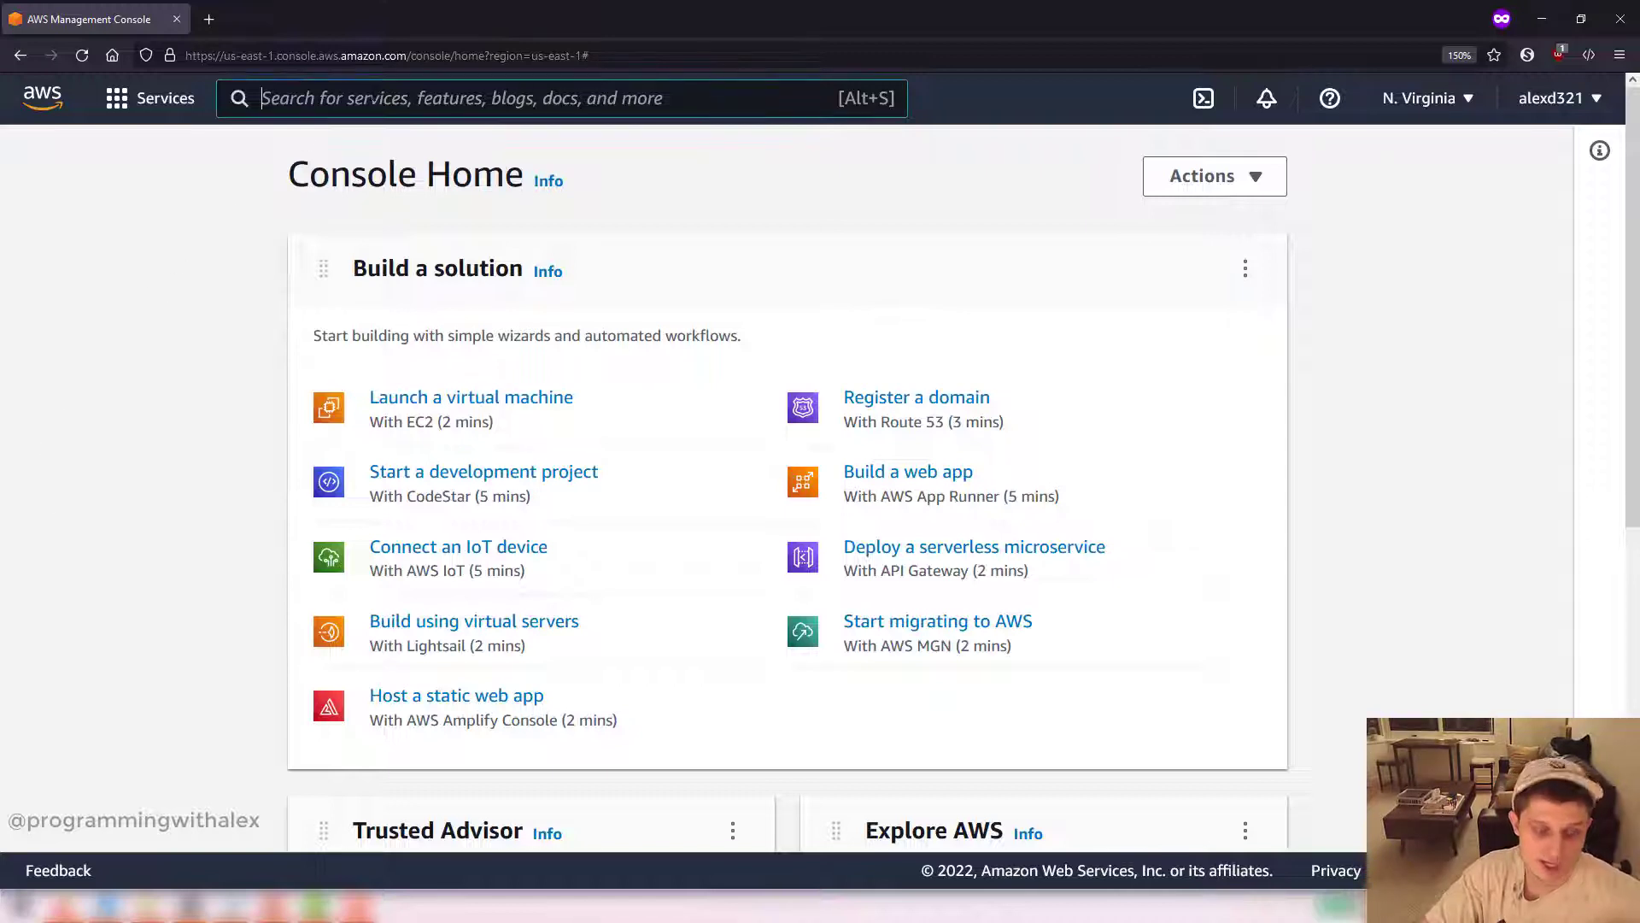
Step: Open the Elastic Container Service and go to its task definitions
key("alt+s")
type("ecs")
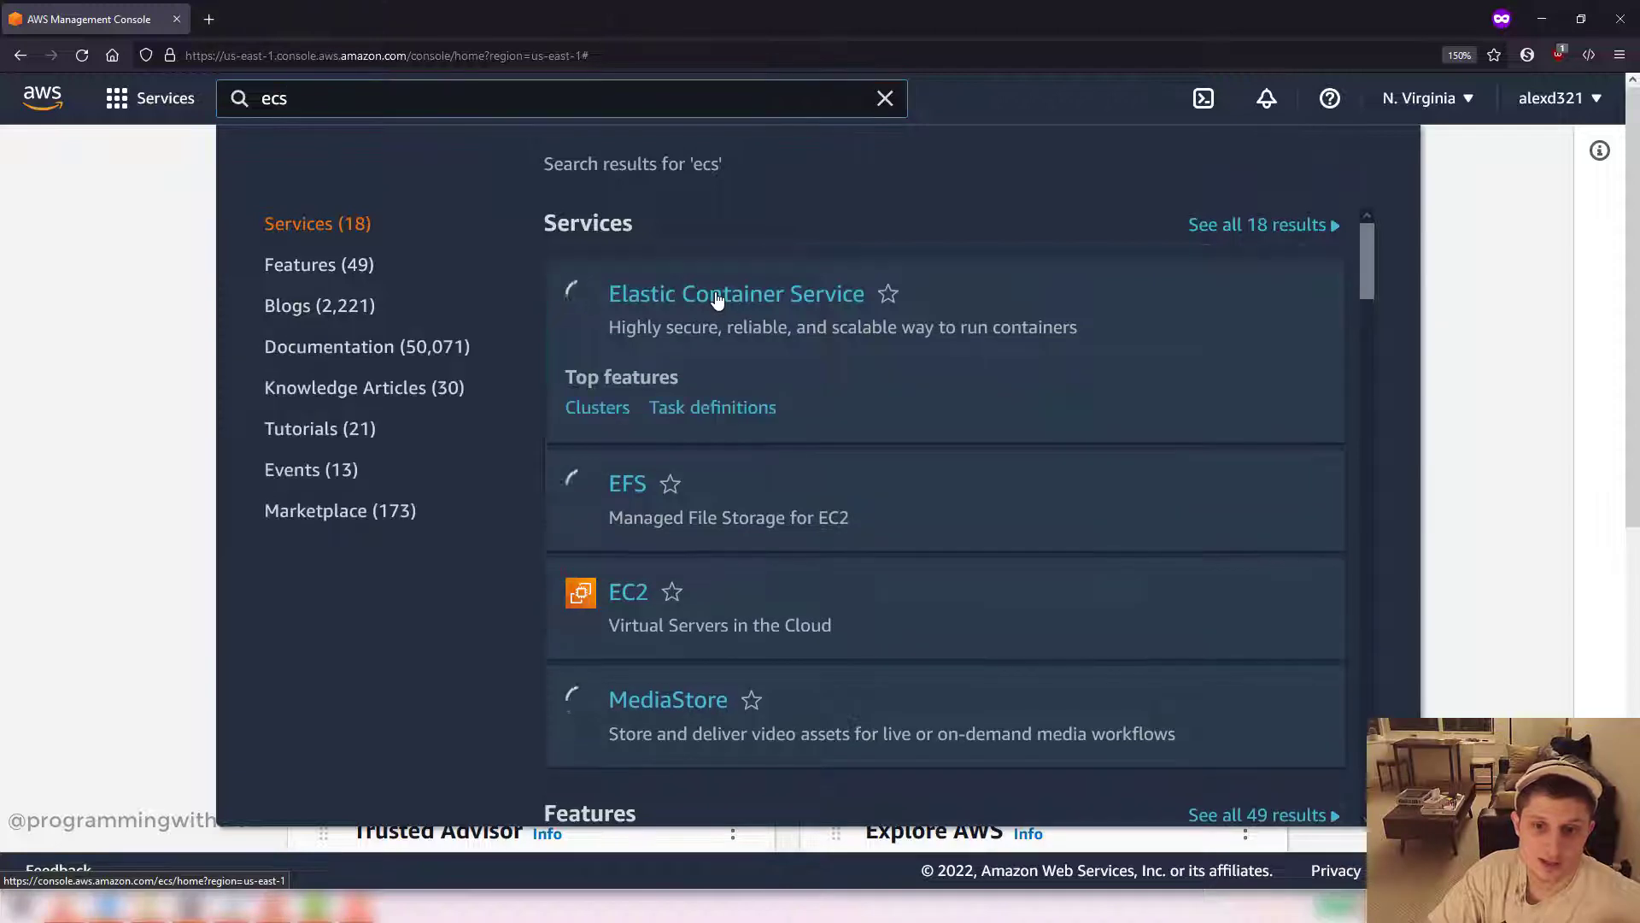
left_click(718, 299)
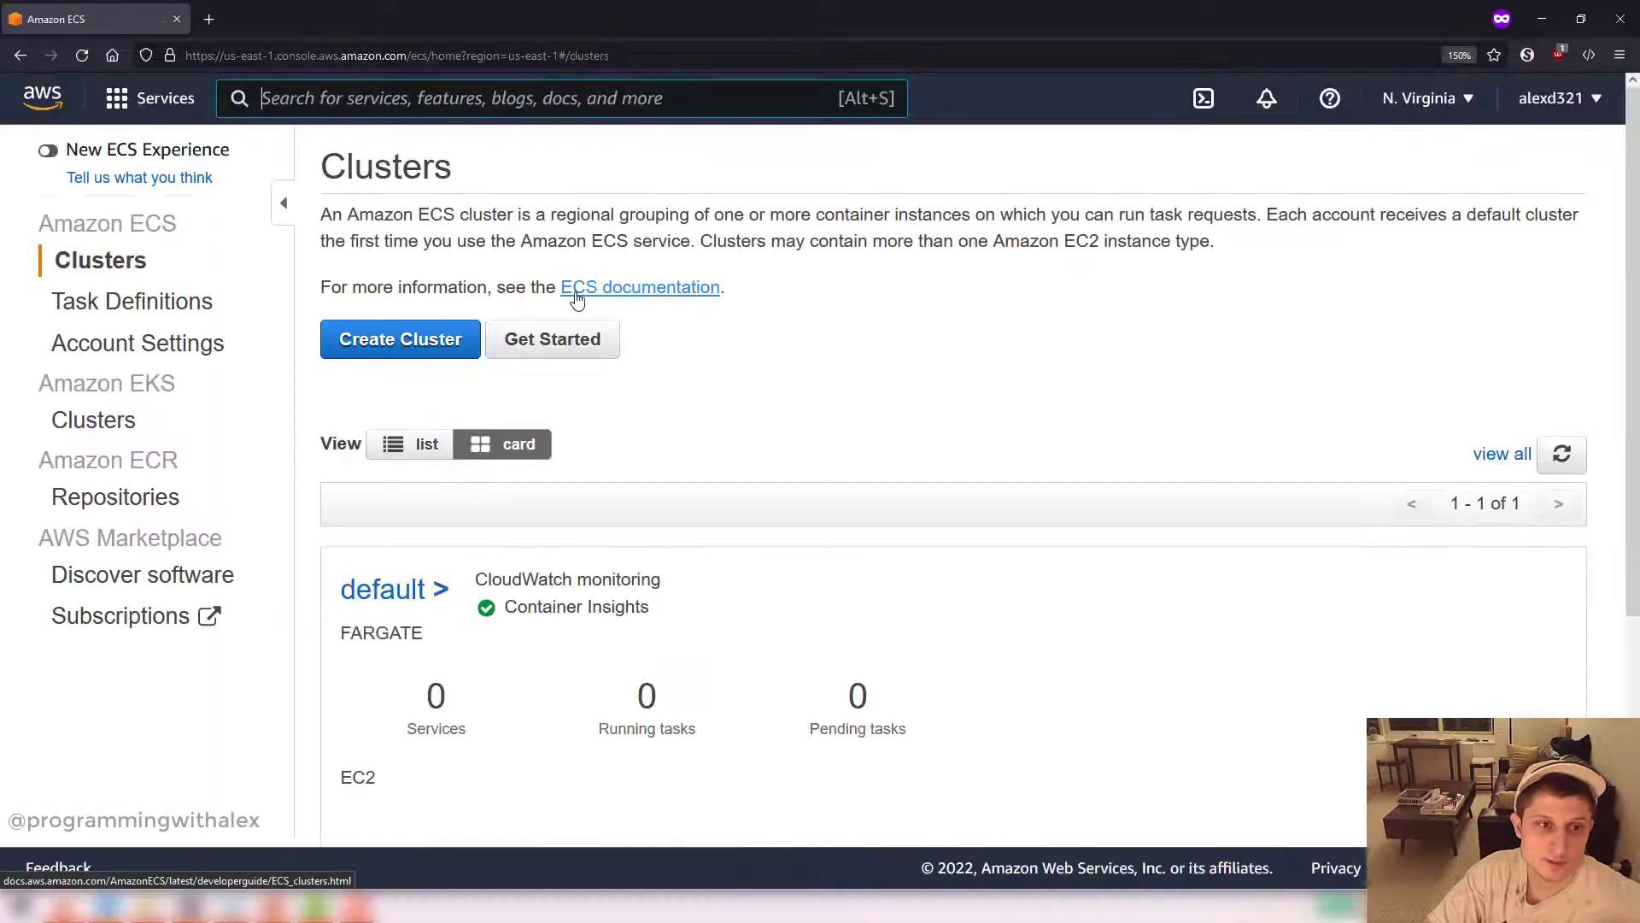
left_click(161, 299)
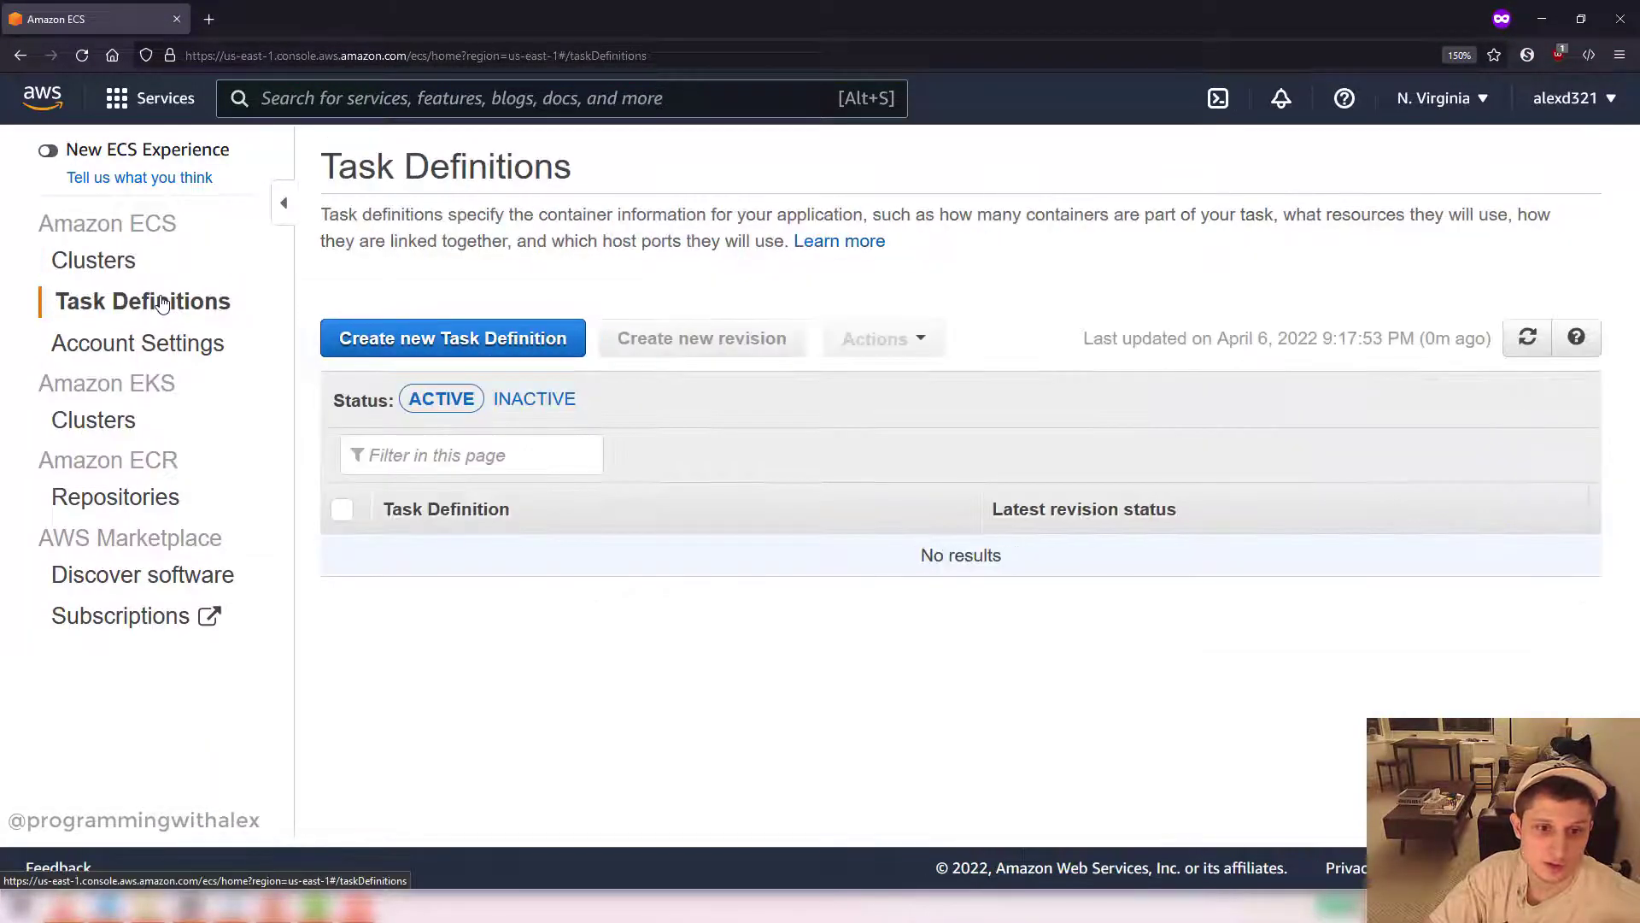
Step: Start a new task definition with EC2 as the launch type compatibility
left_click(448, 343)
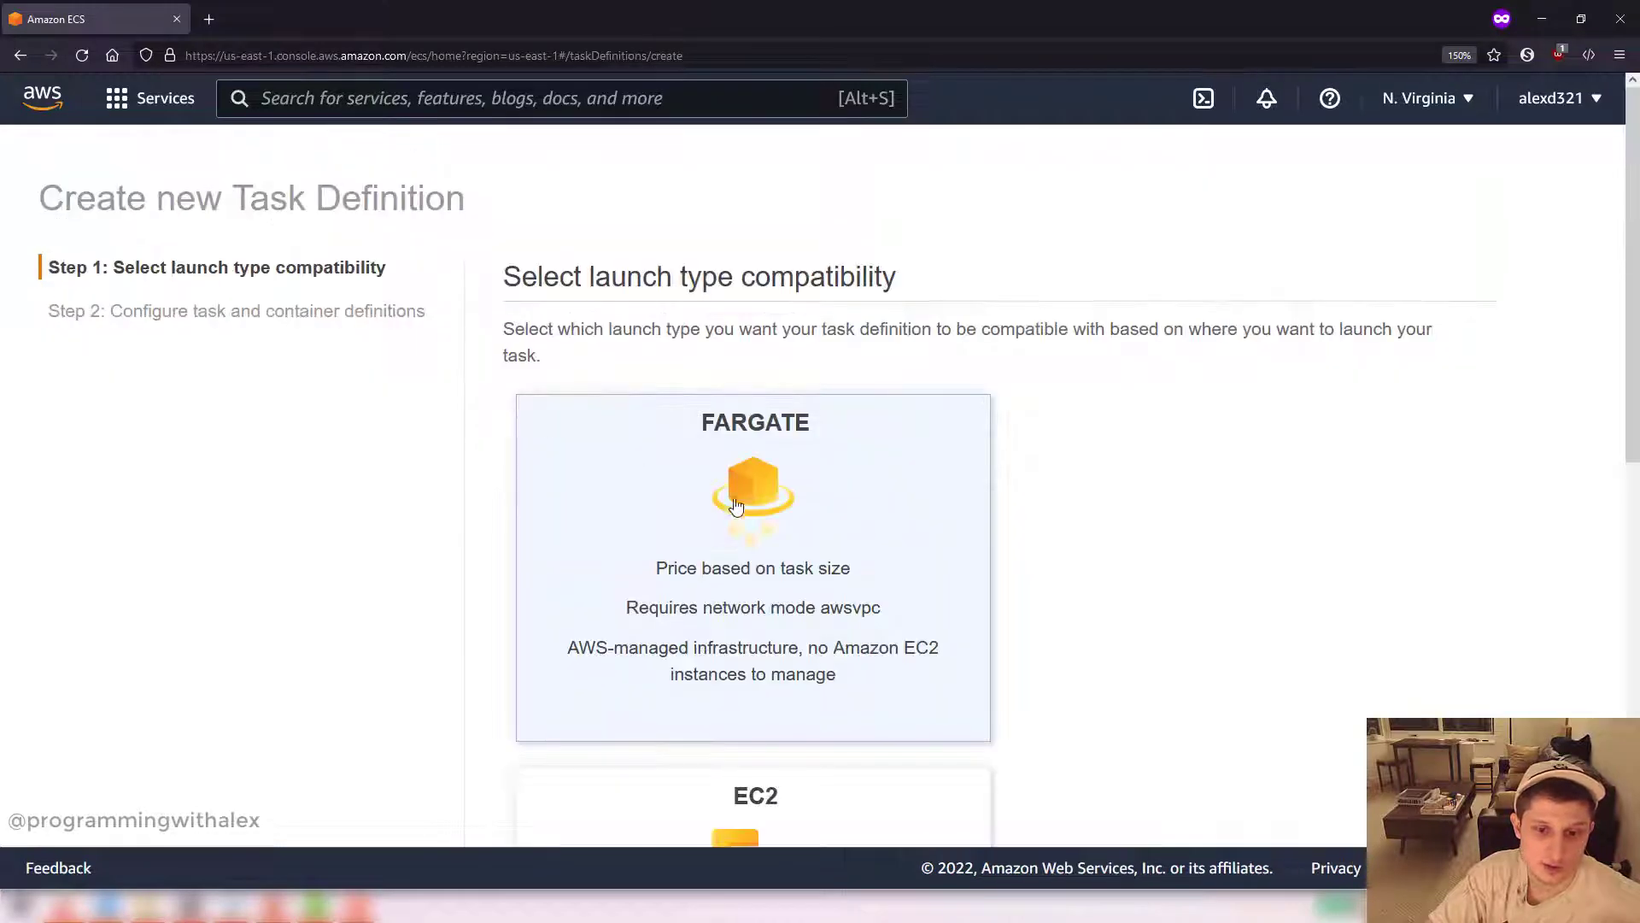
scroll(760, 617, "down", 5)
left_click(759, 617)
scroll(768, 535, "down", 4)
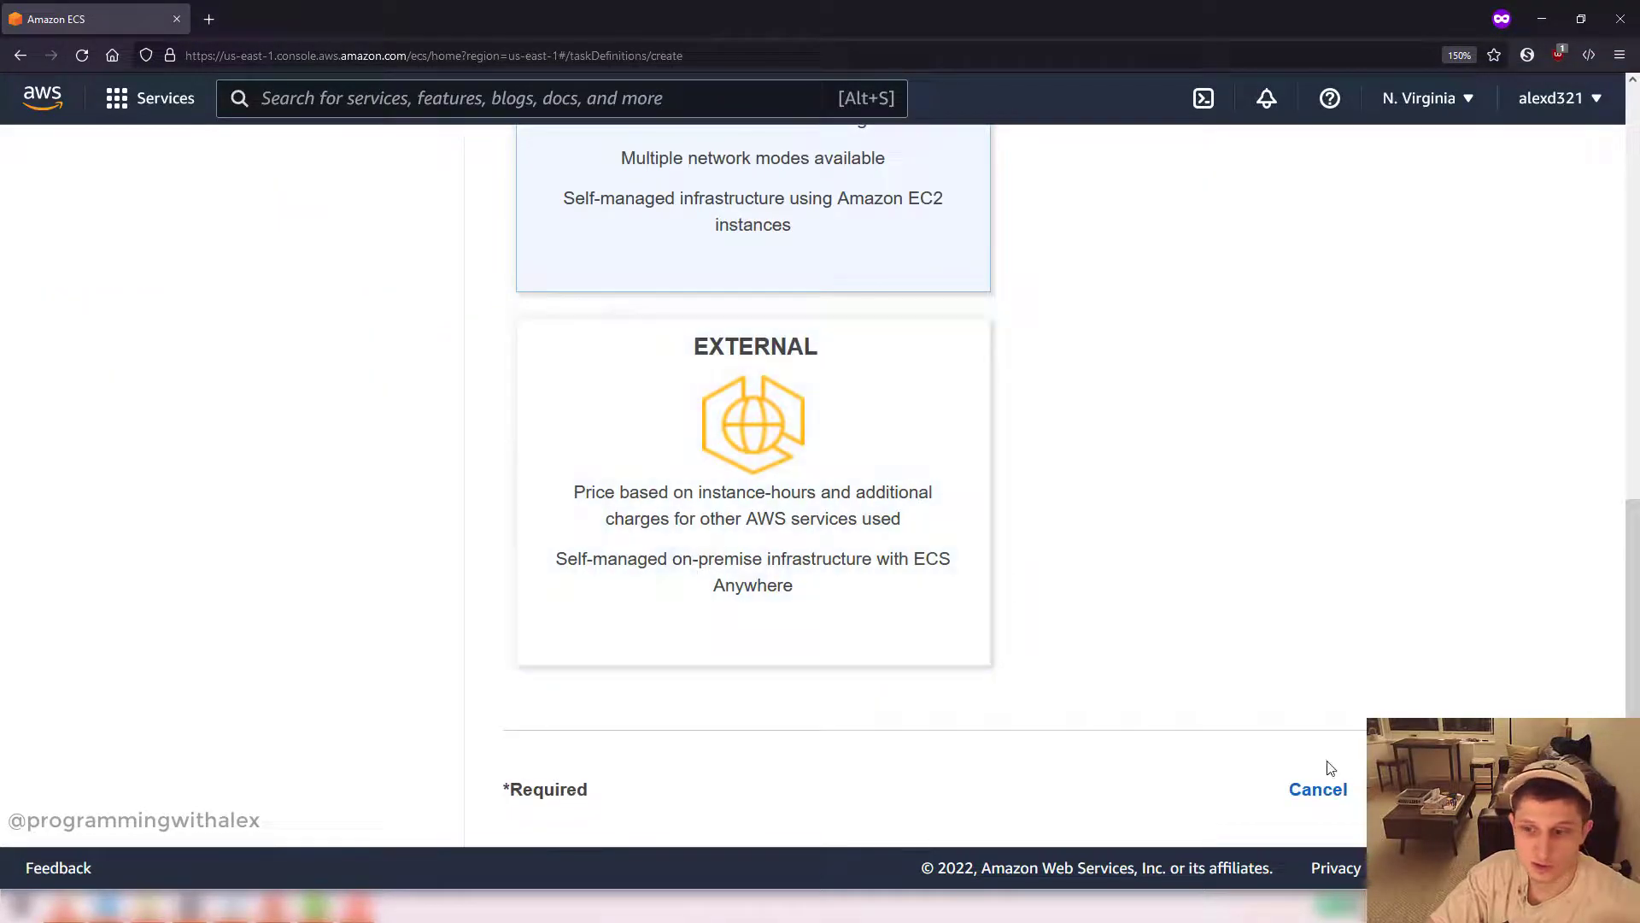
left_click(1431, 790)
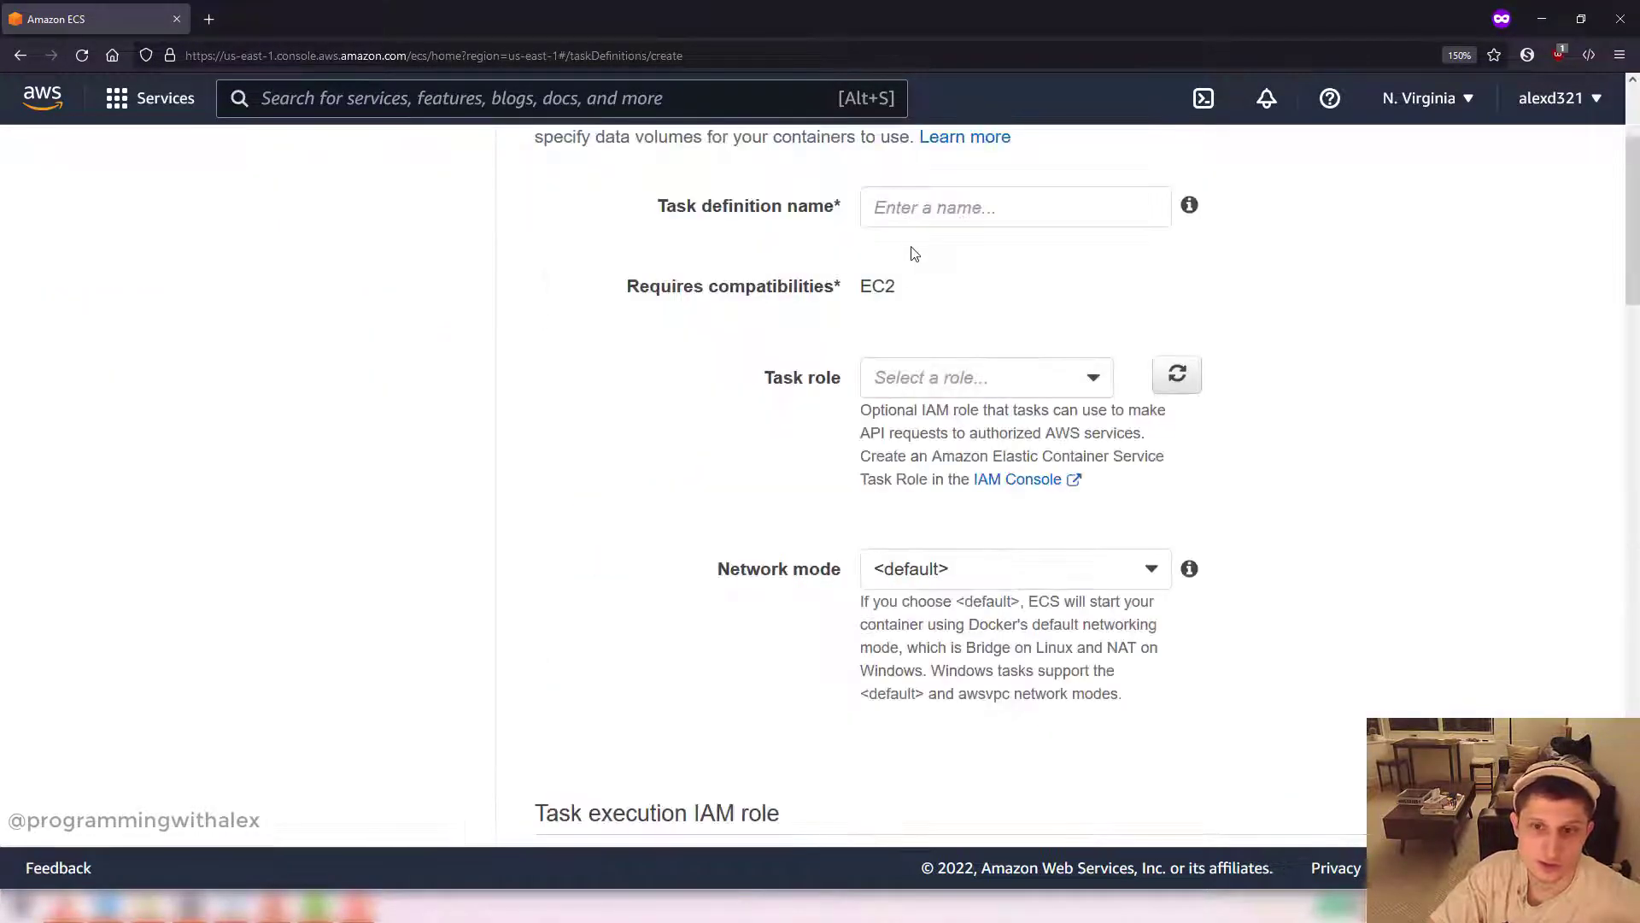
Step: Name the task definition aws-ecs-demo-task-definition and assign ecsTaskExecutionRole as its task role
left_click(915, 218)
type("aws-e")
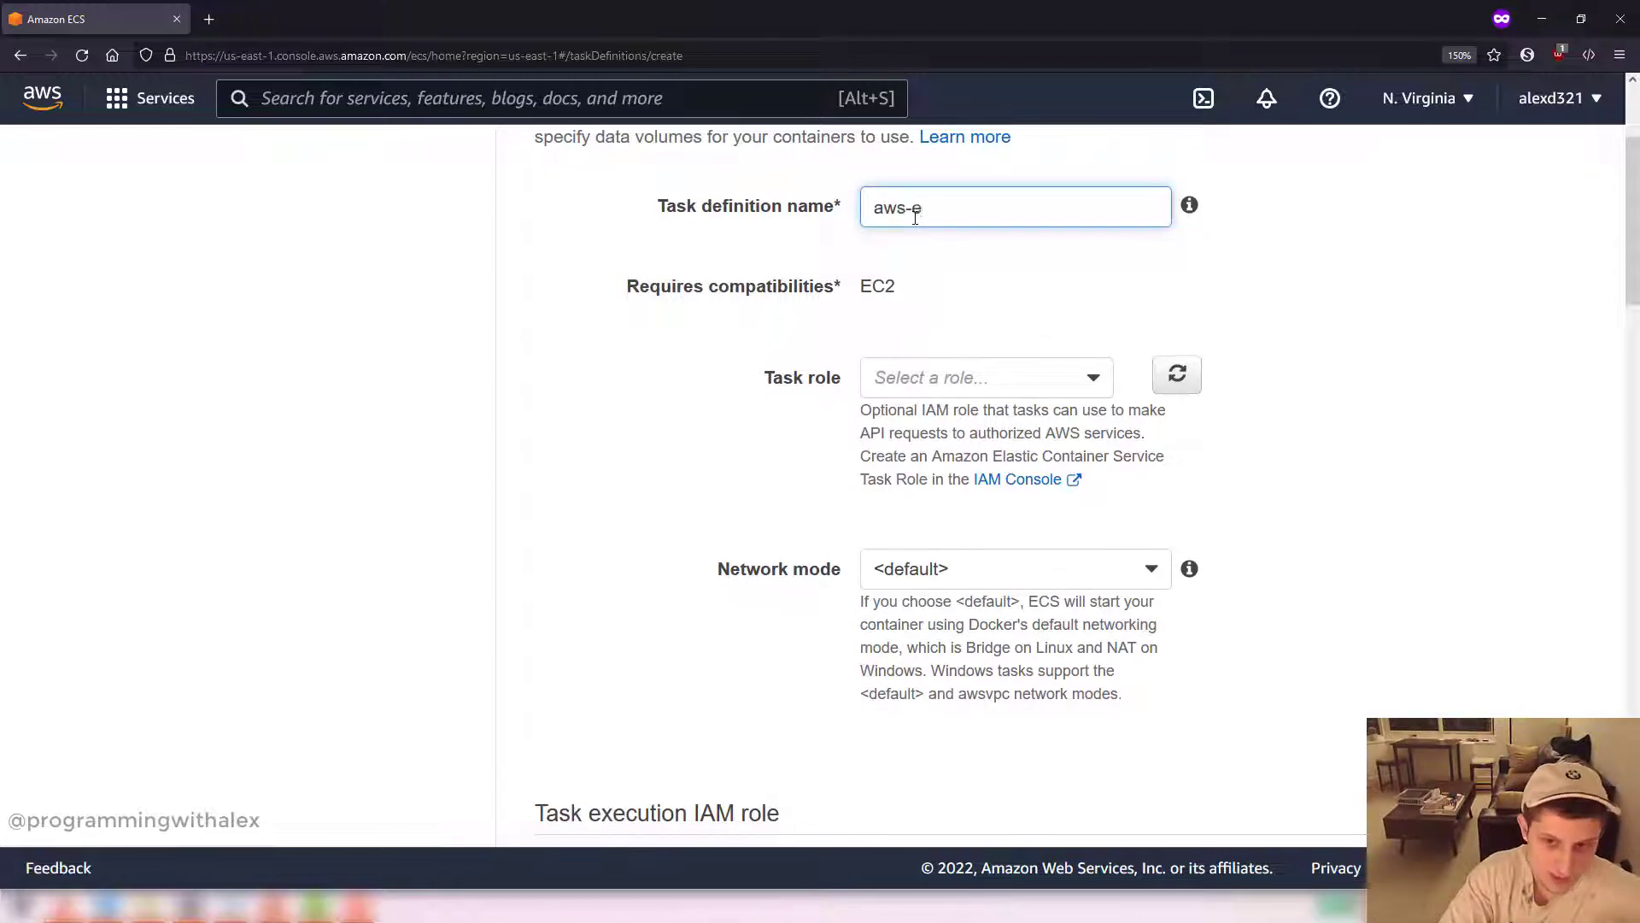
type("cs-demo-task-de")
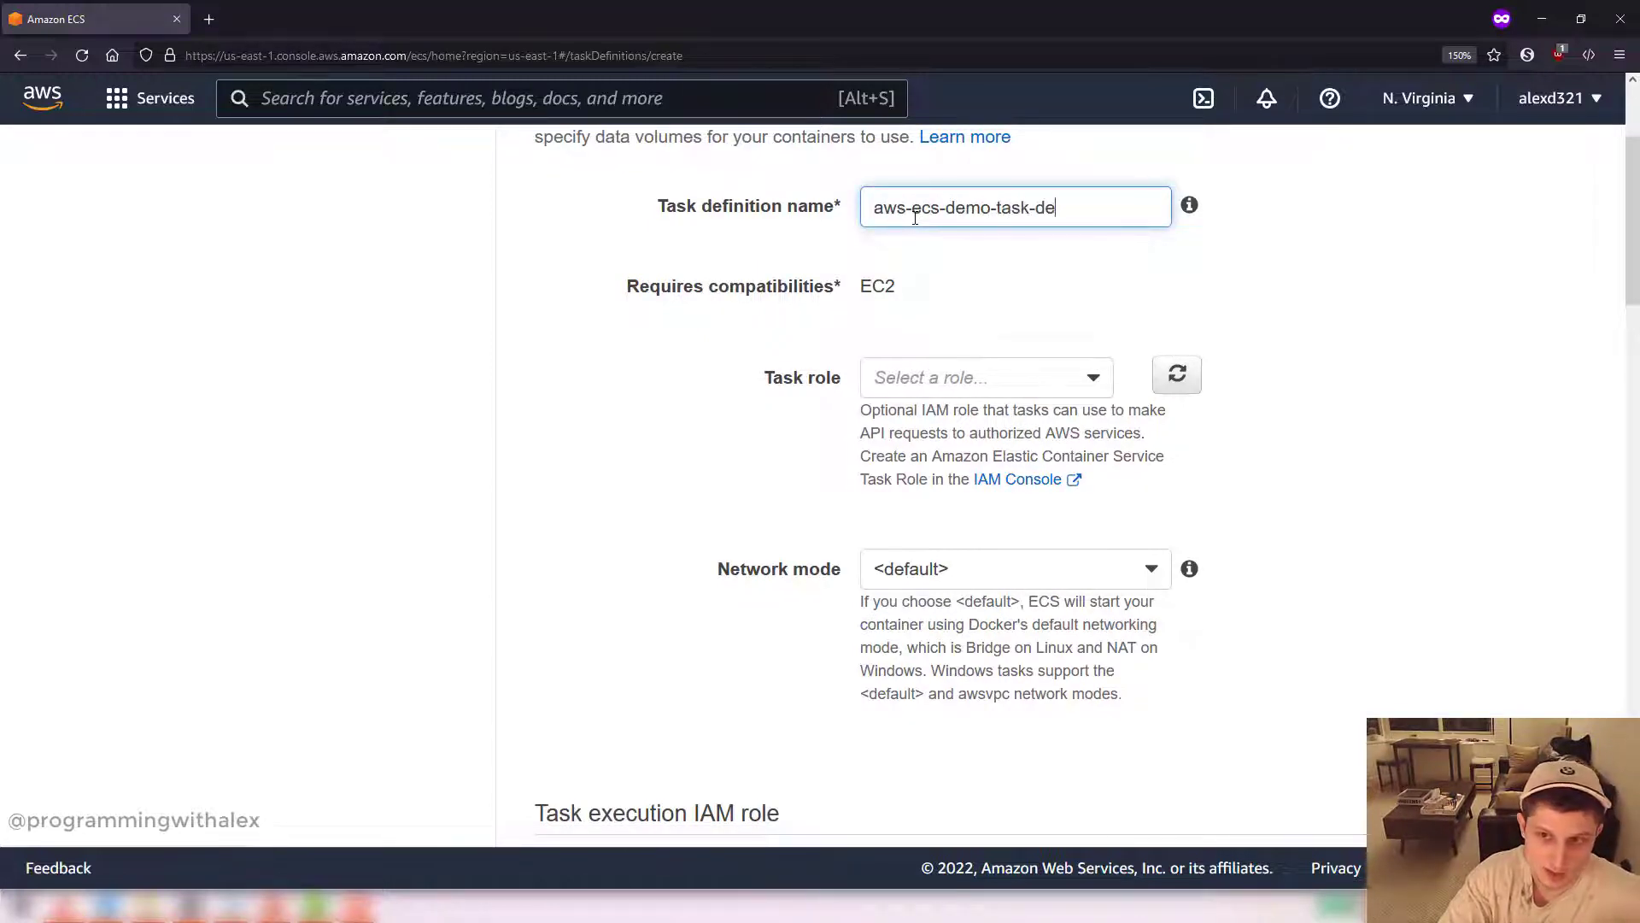
type("finition")
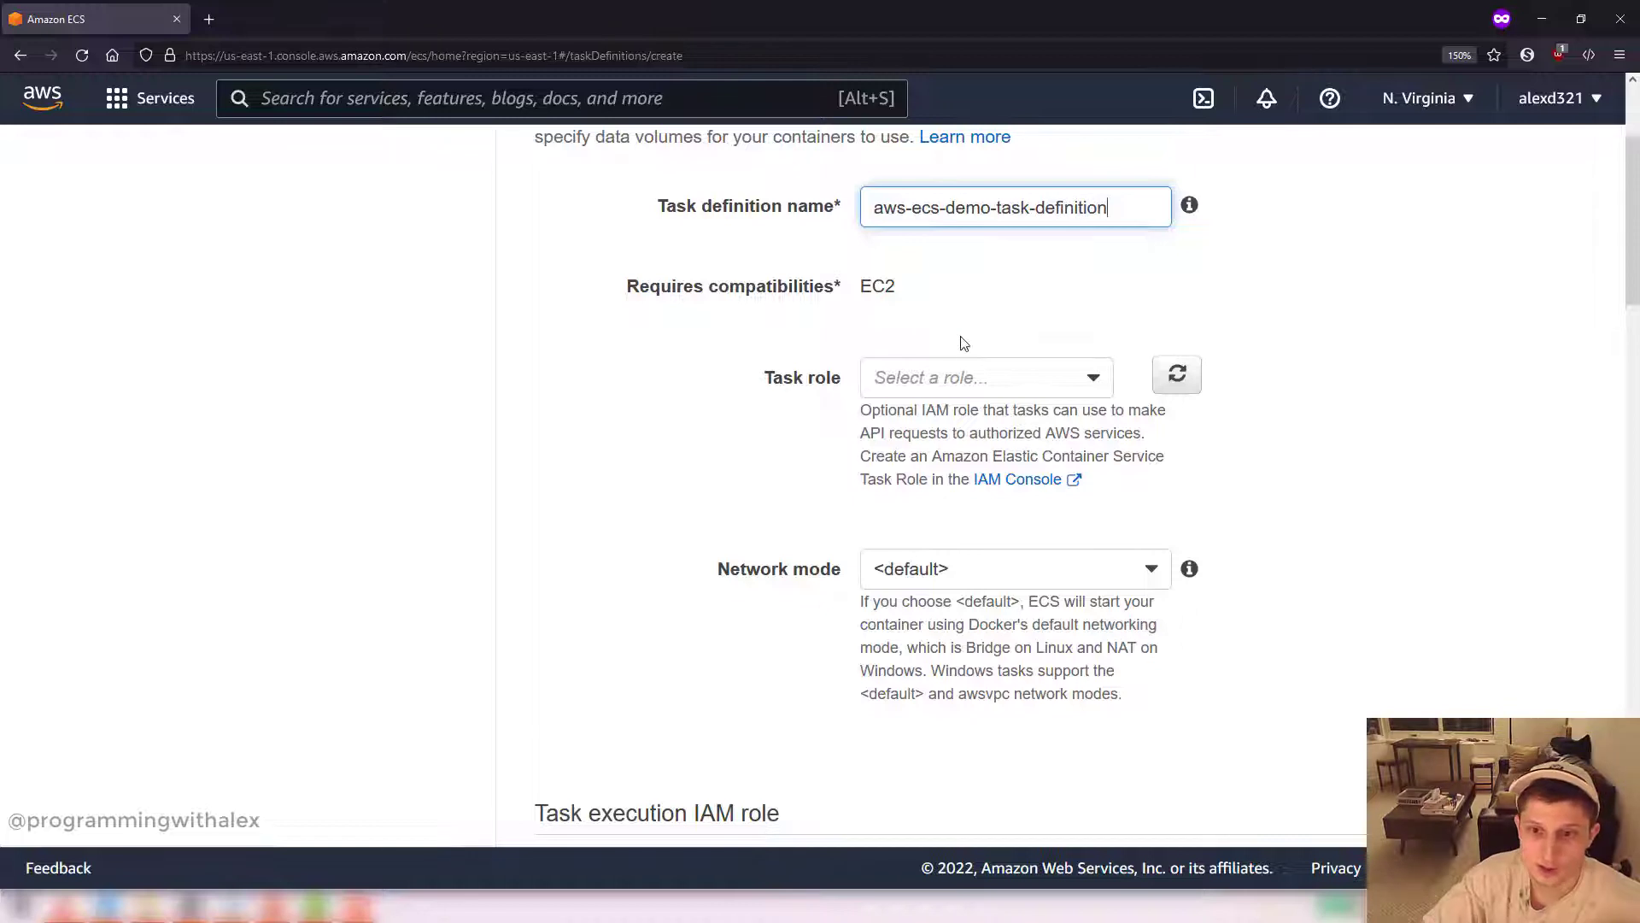
left_click(970, 385)
left_click(978, 453)
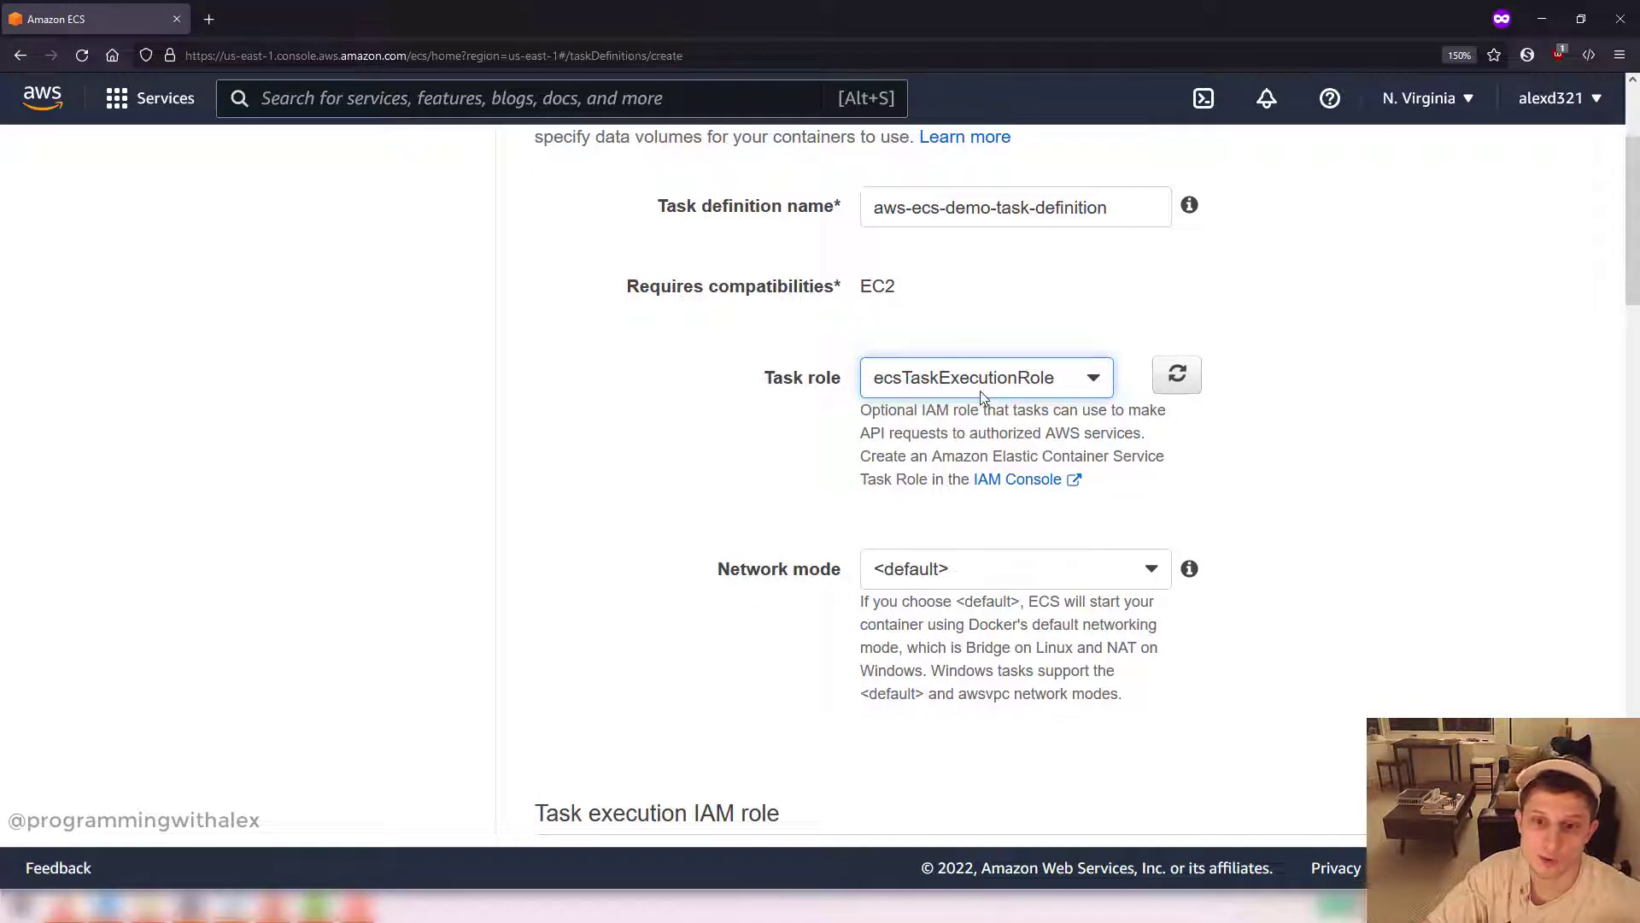
Step: Set the task execution role to ecsTaskExecutionRole
scroll(933, 461, "down", 2)
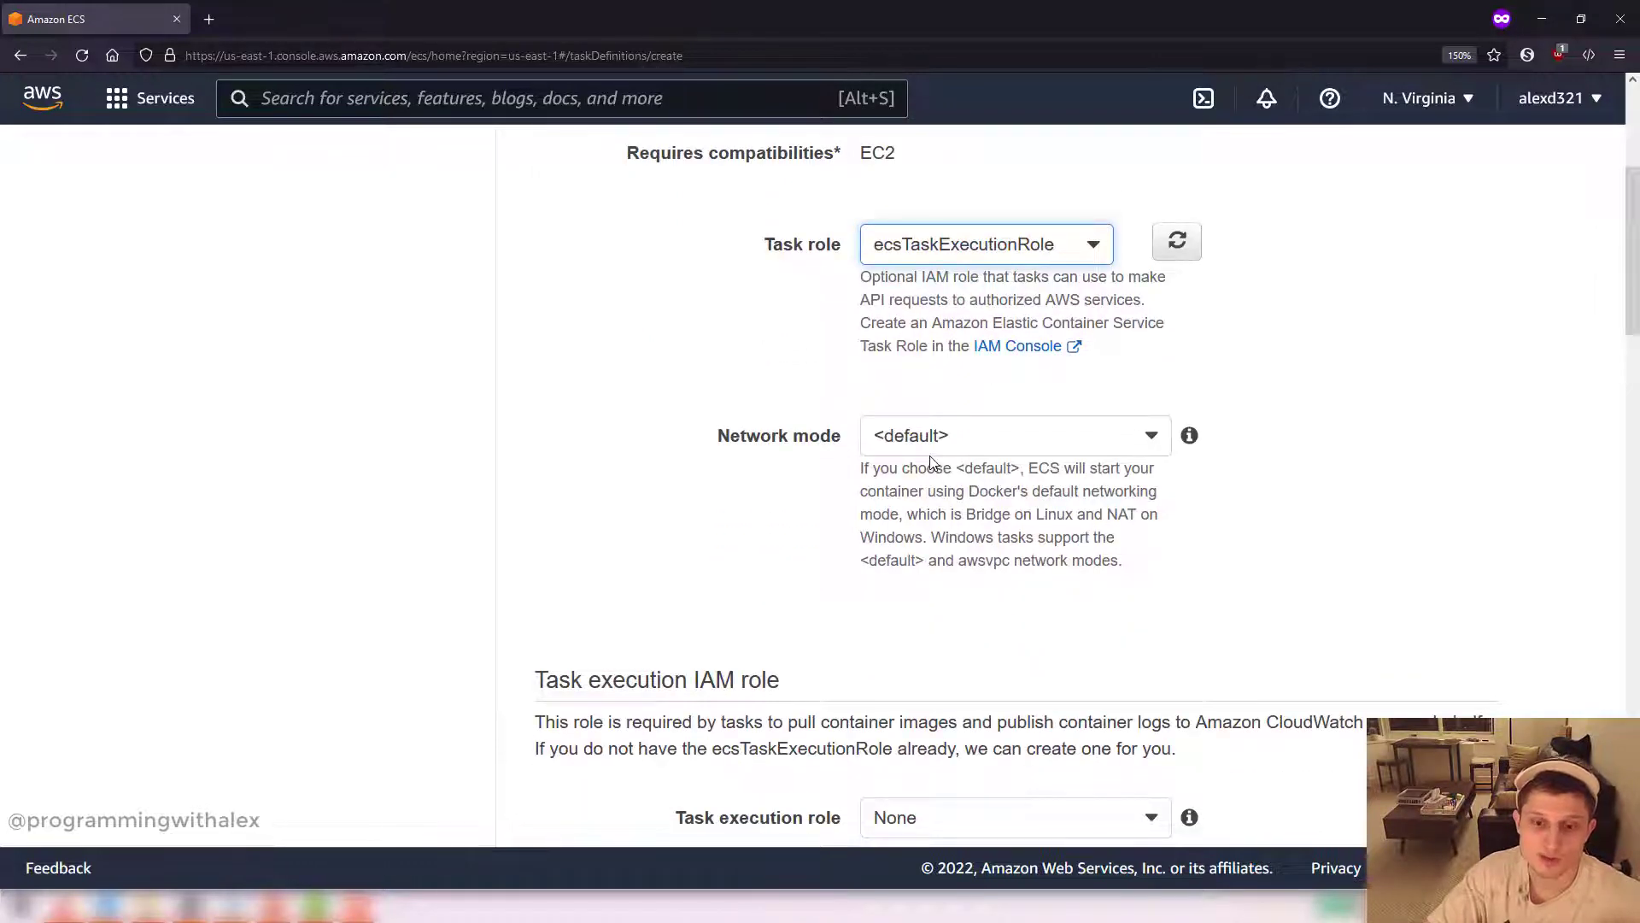
scroll(933, 462, "down", 6)
left_click(939, 431)
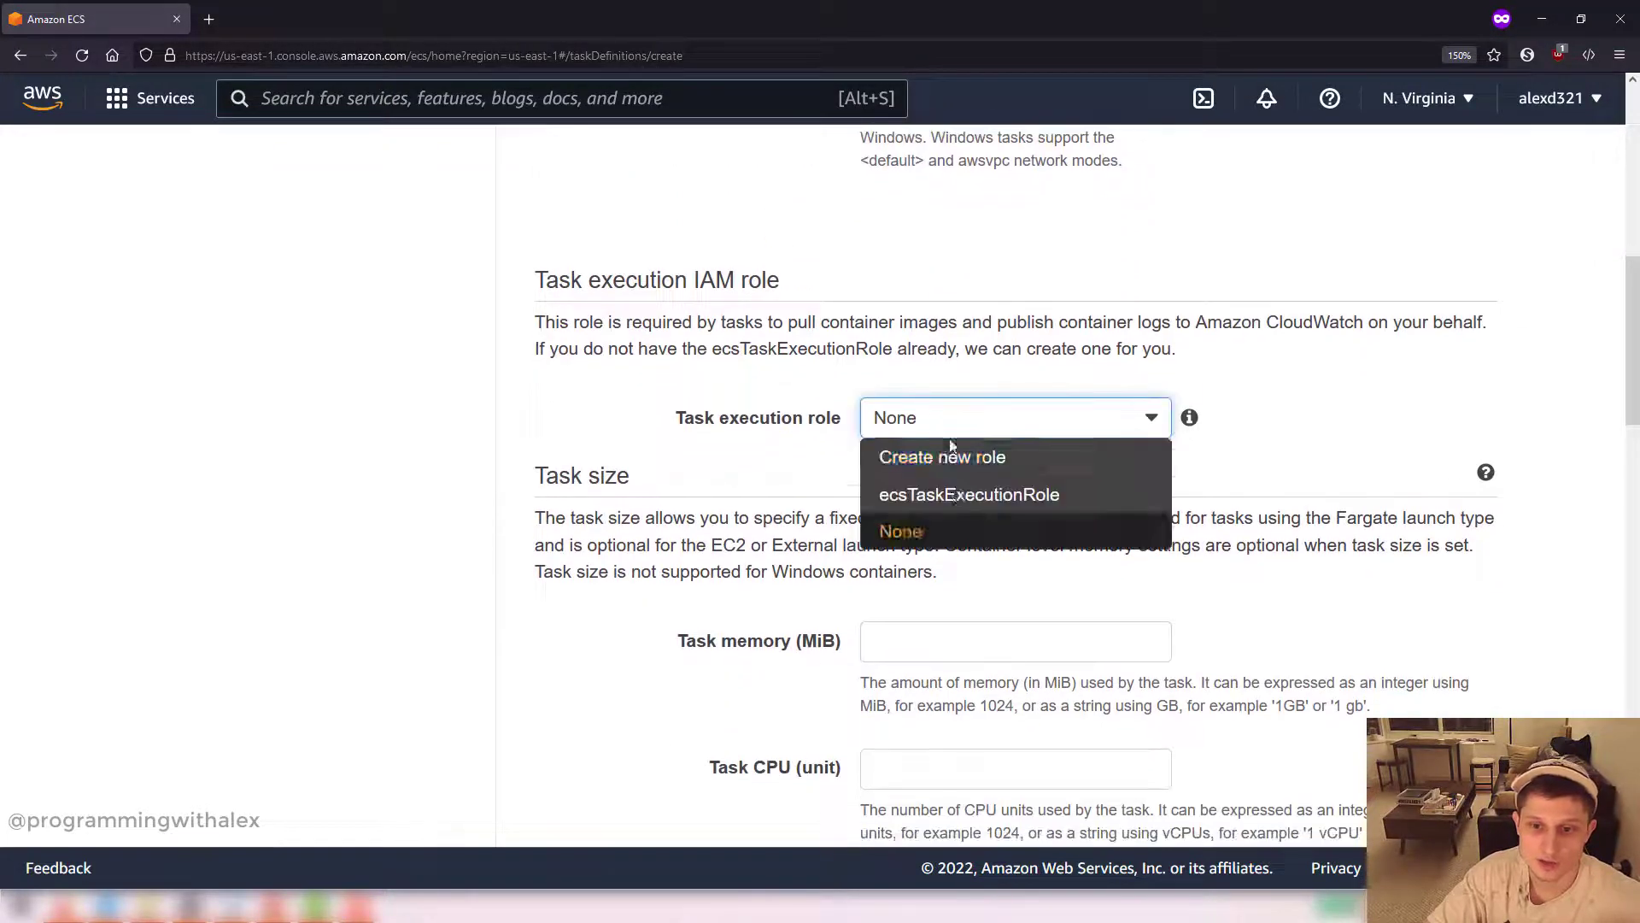
left_click(961, 499)
Step: Begin adding a container to the task definition's container definitions
scroll(974, 525, "down", 2)
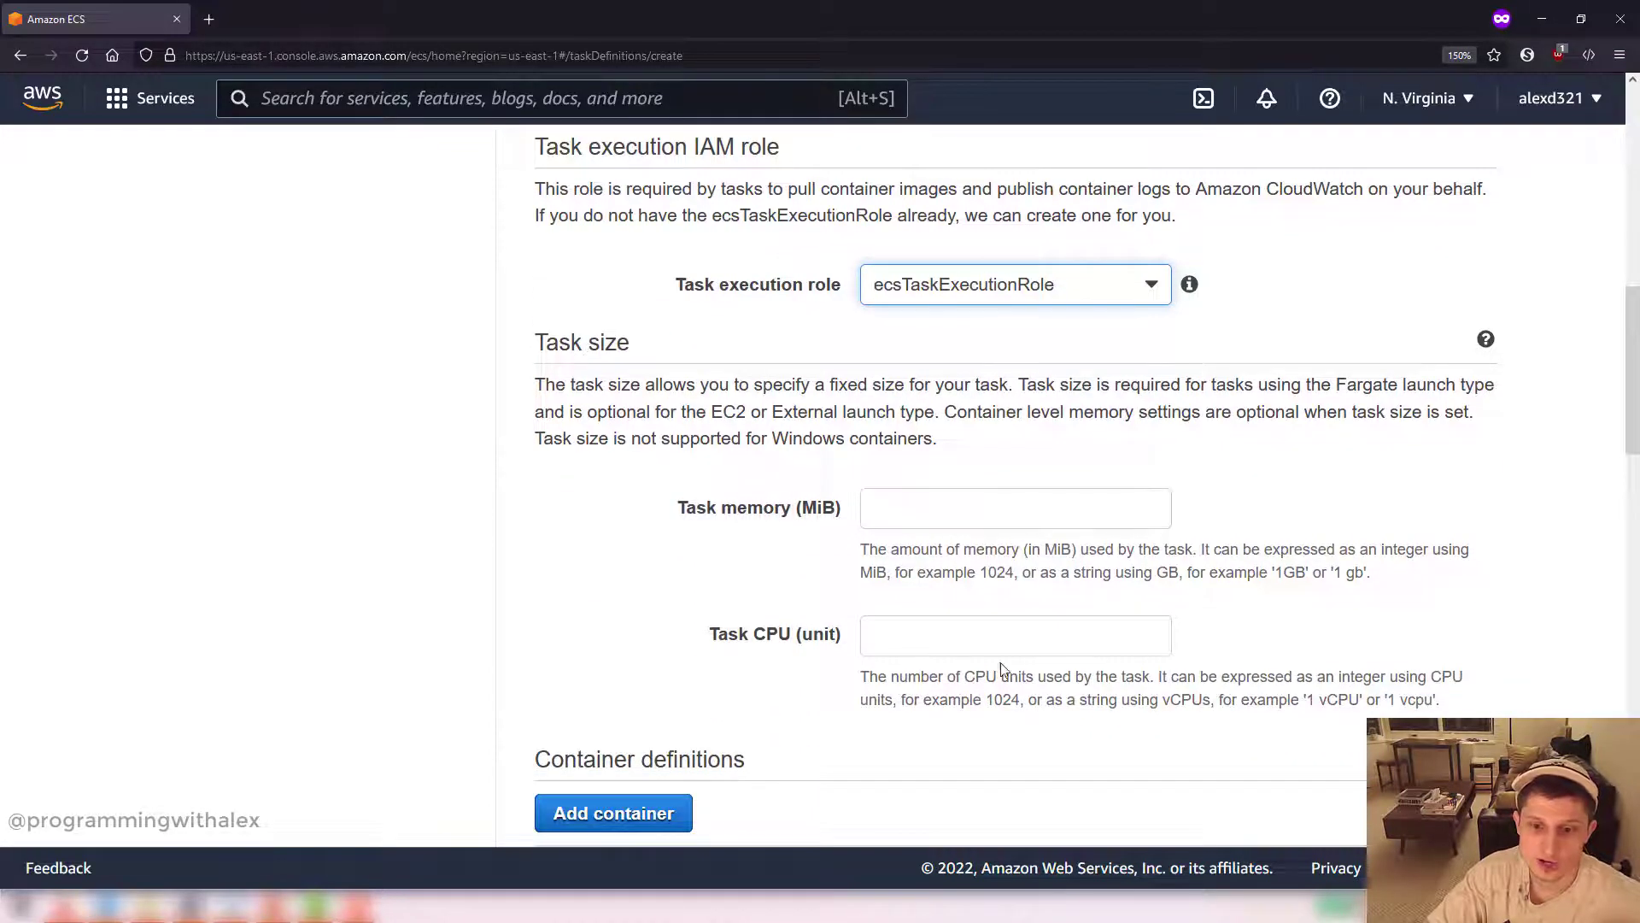
scroll(1014, 604, "down", 4)
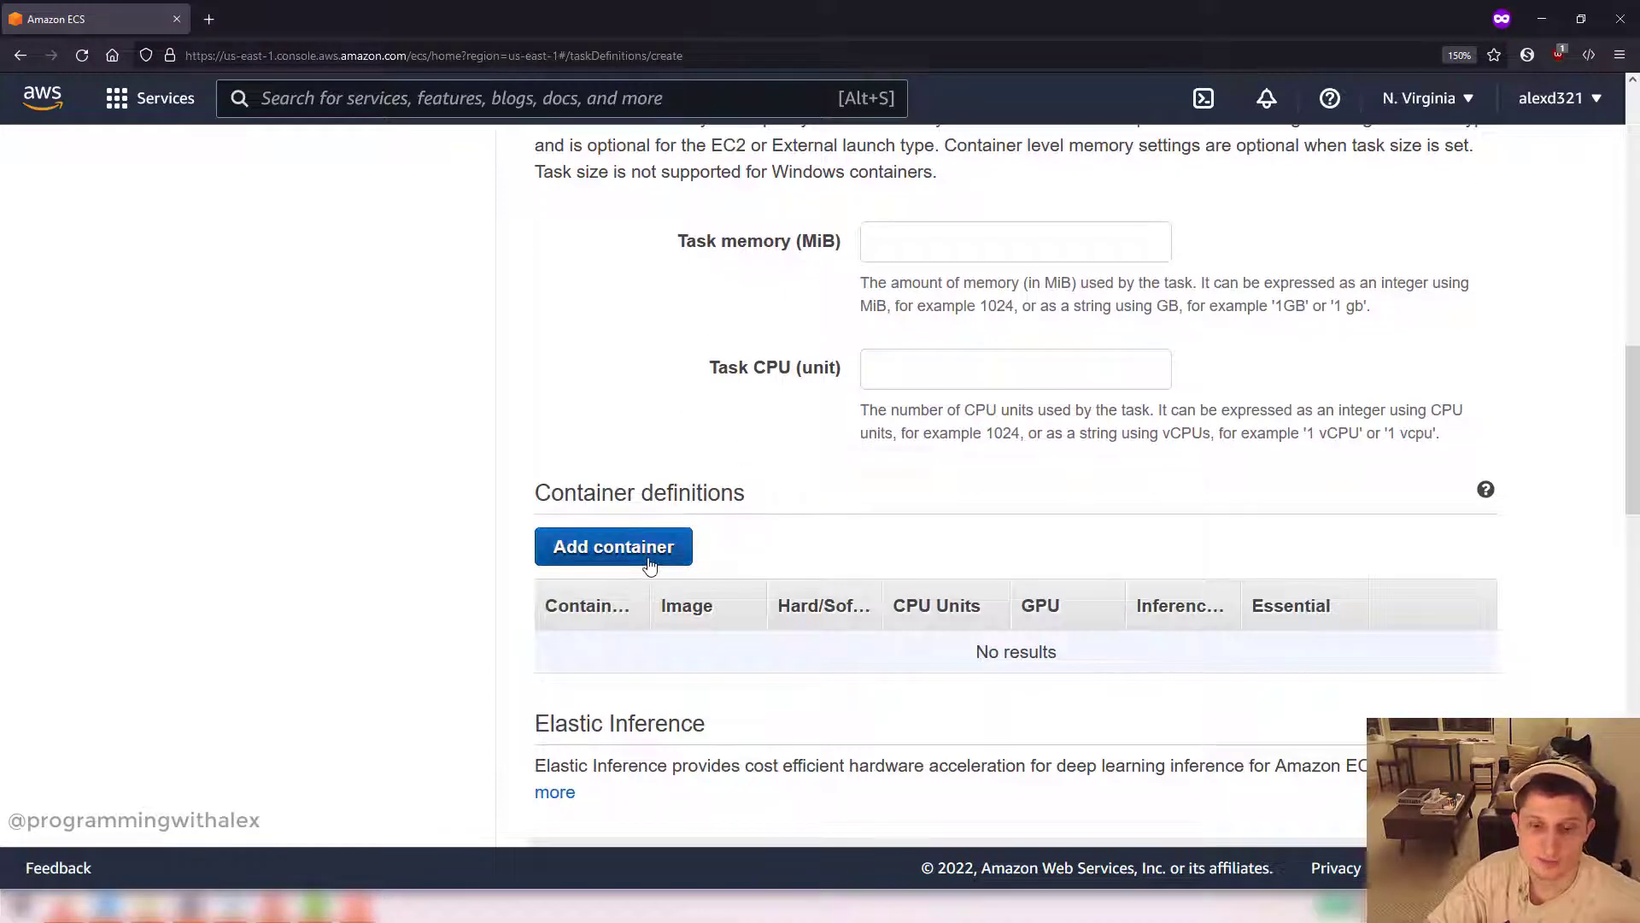
scroll(649, 564, "down", 1)
left_click(643, 413)
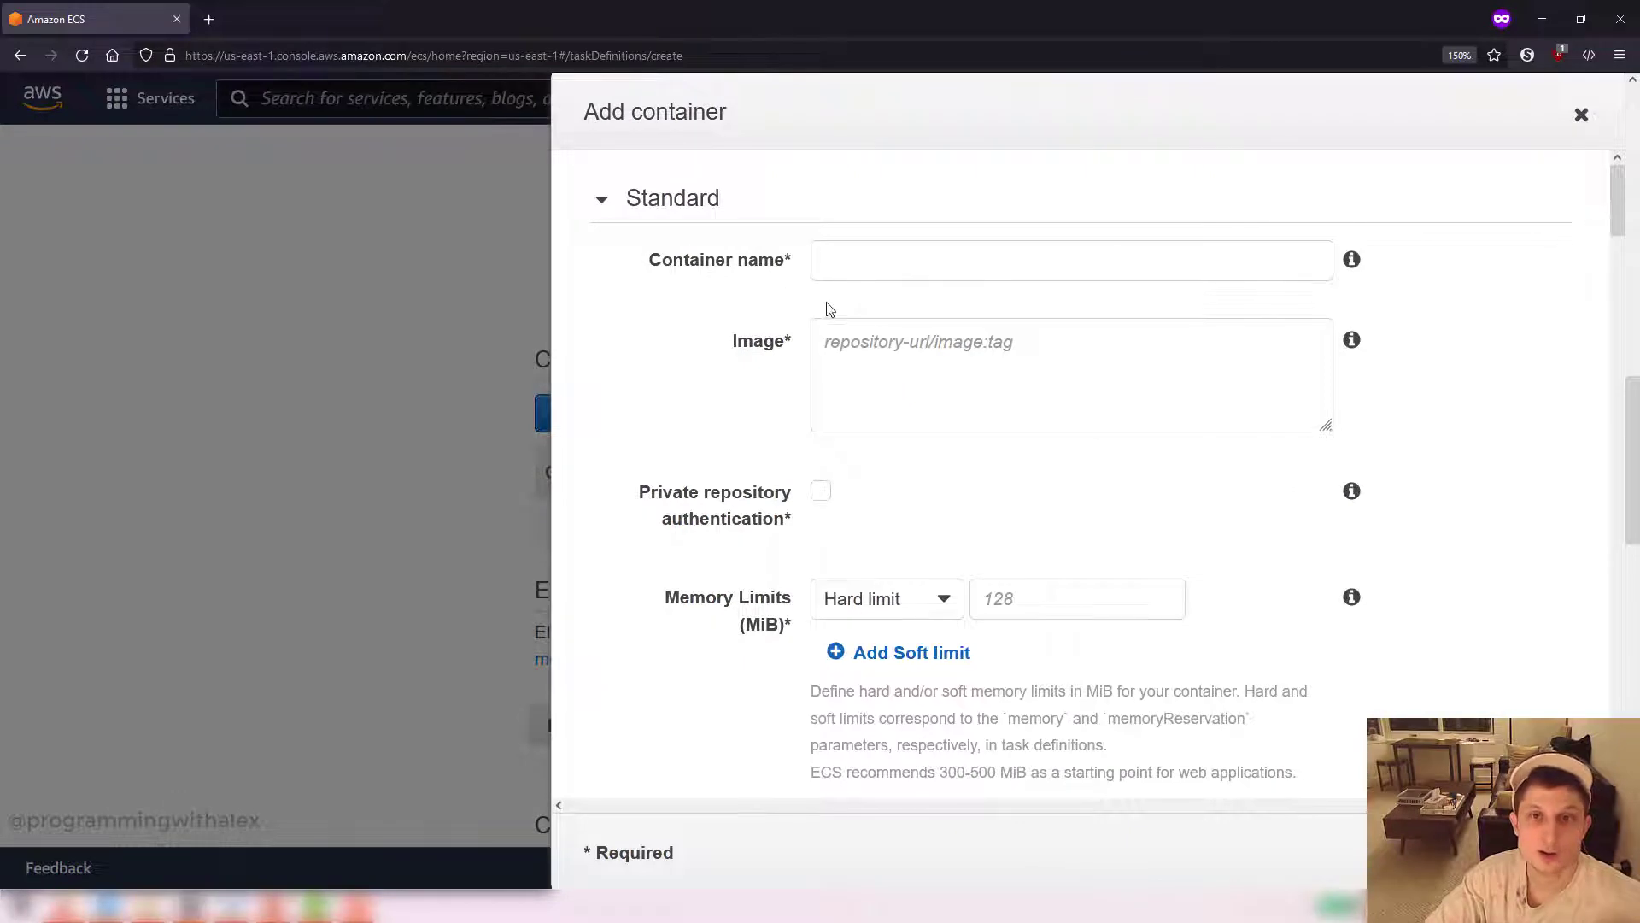
Step: Duplicate the browser tab and open the Elastic Container Registry repositories in the copy
right_click(86, 3)
left_click(160, 131)
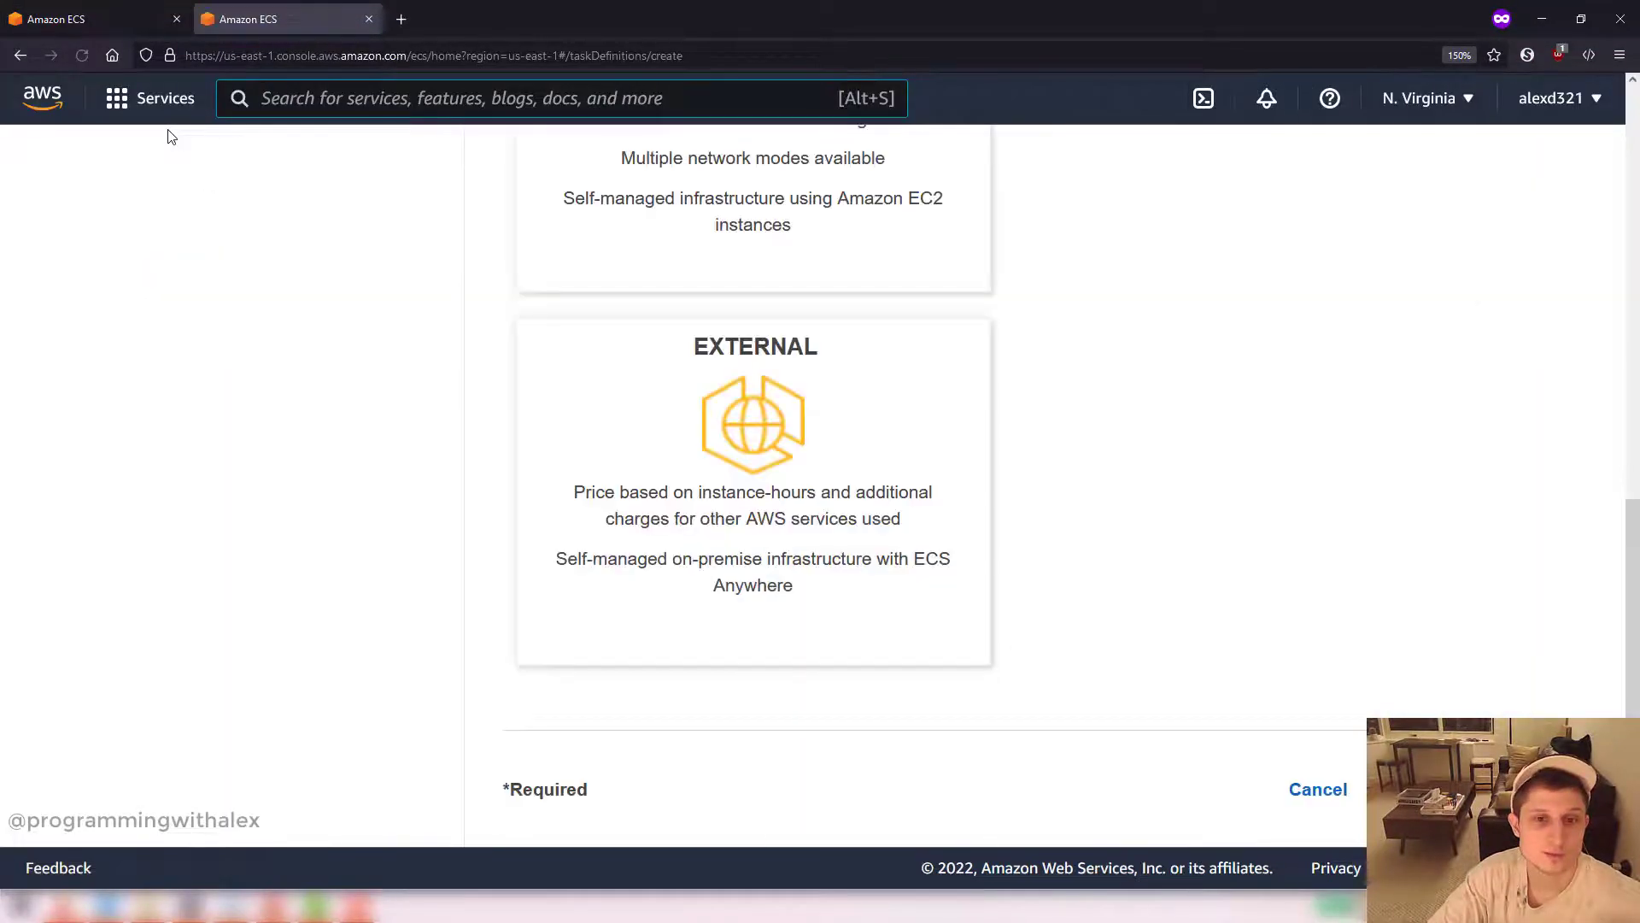
left_click(265, 98)
type("ela")
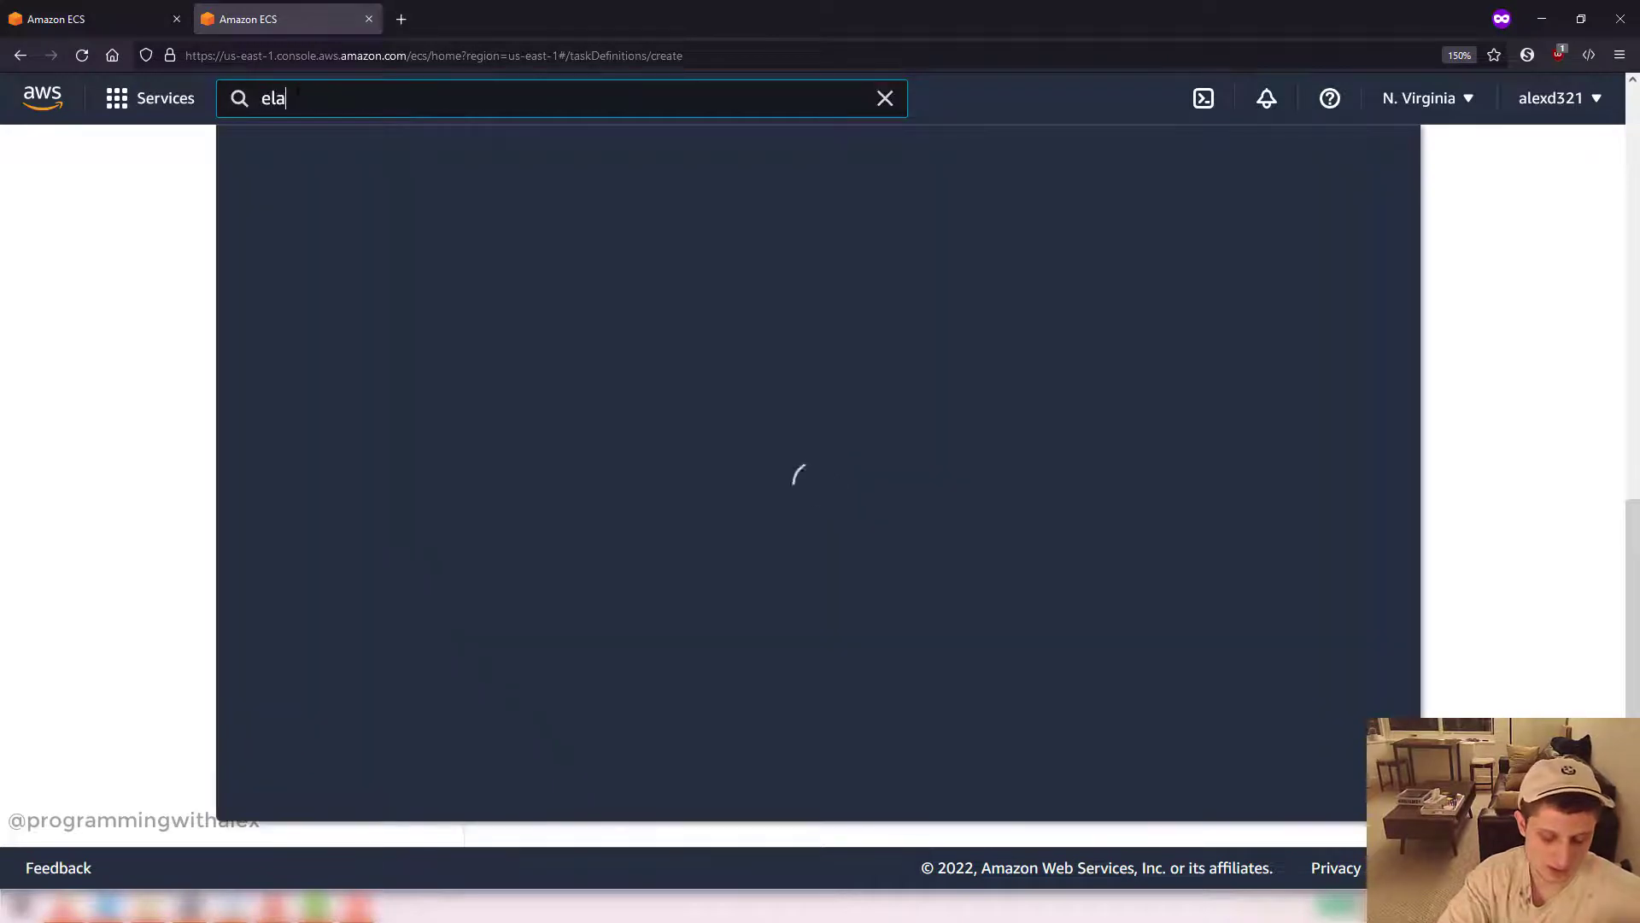
type("stic cont")
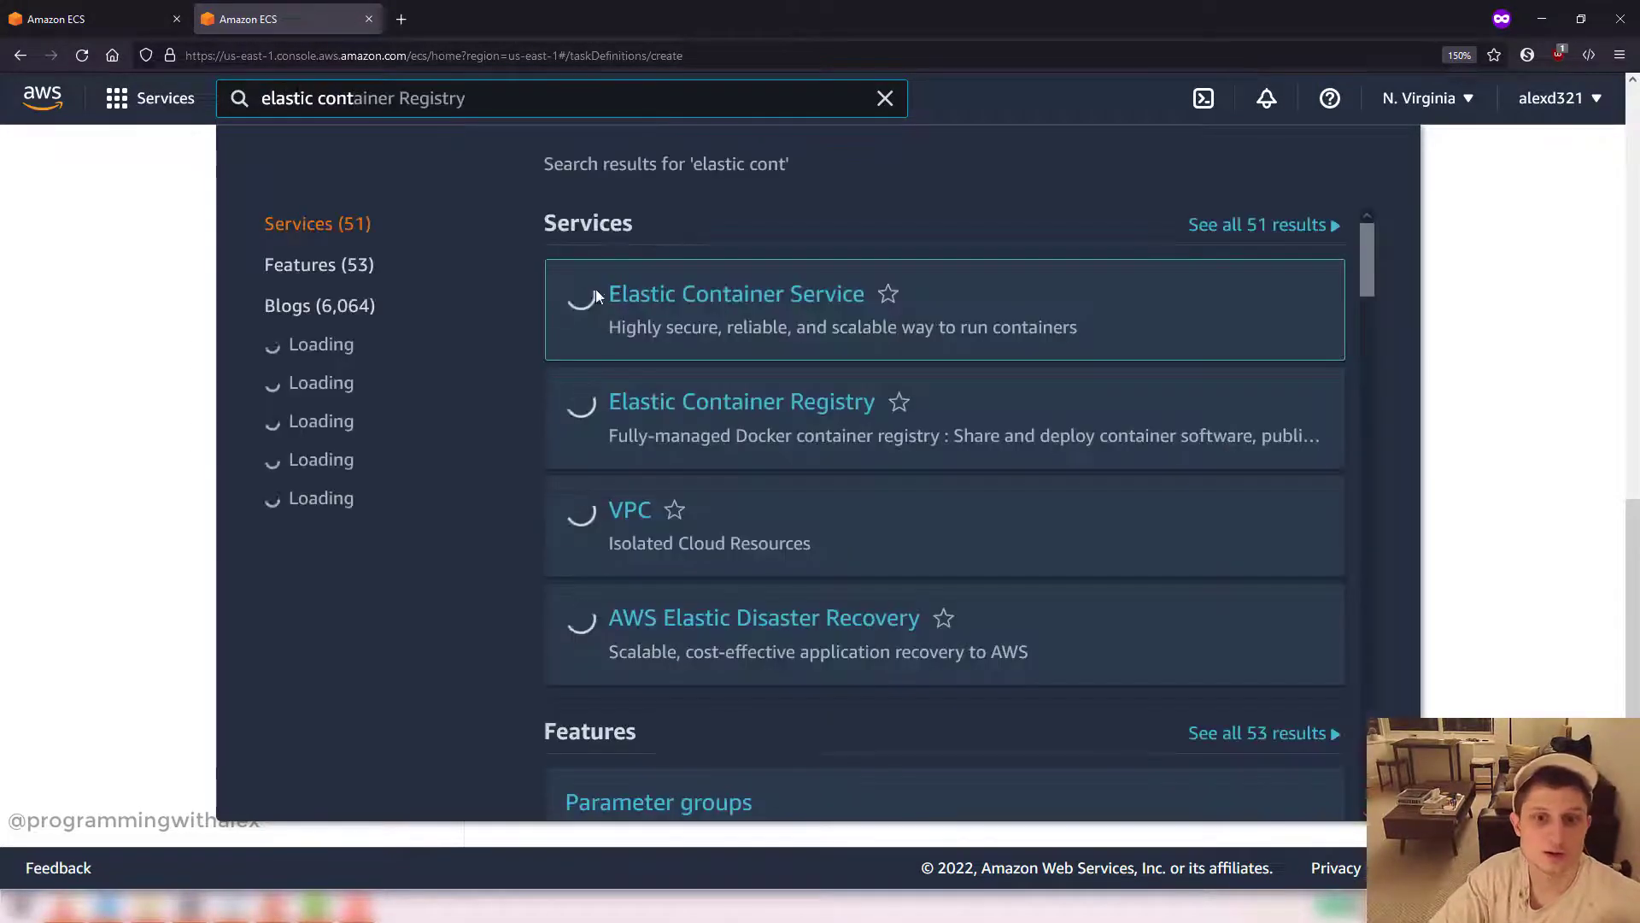
left_click(737, 412)
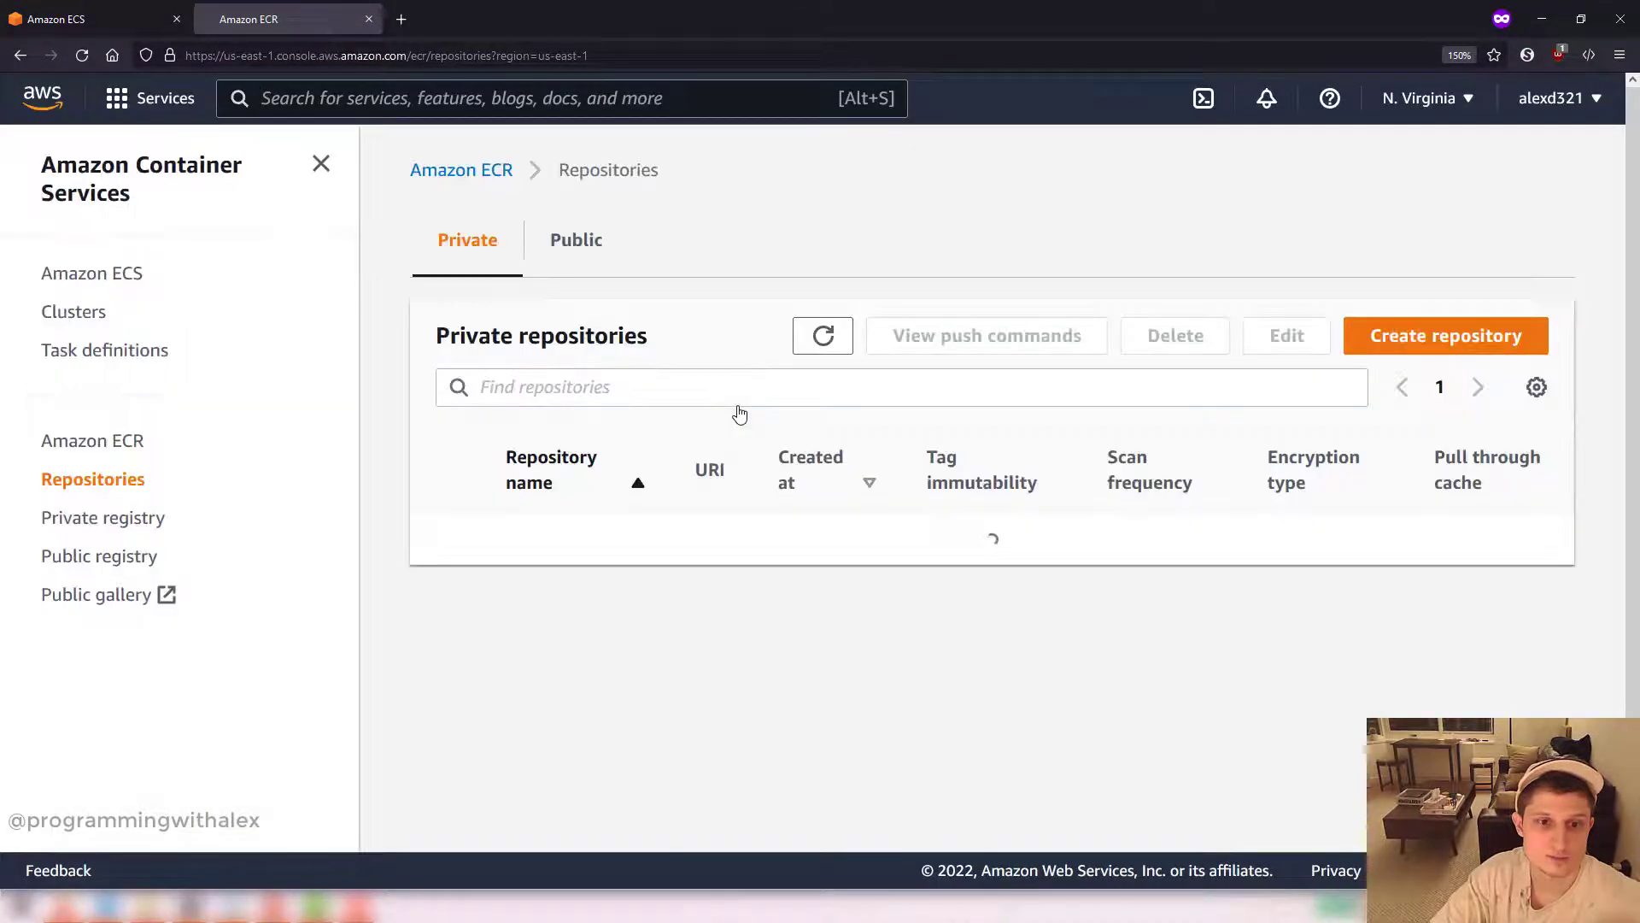
Step: Copy the private repository name aws-ecs-demo-ecr and use it as the container name
left_click_drag(596, 636, 504, 581)
key("ctrl+c")
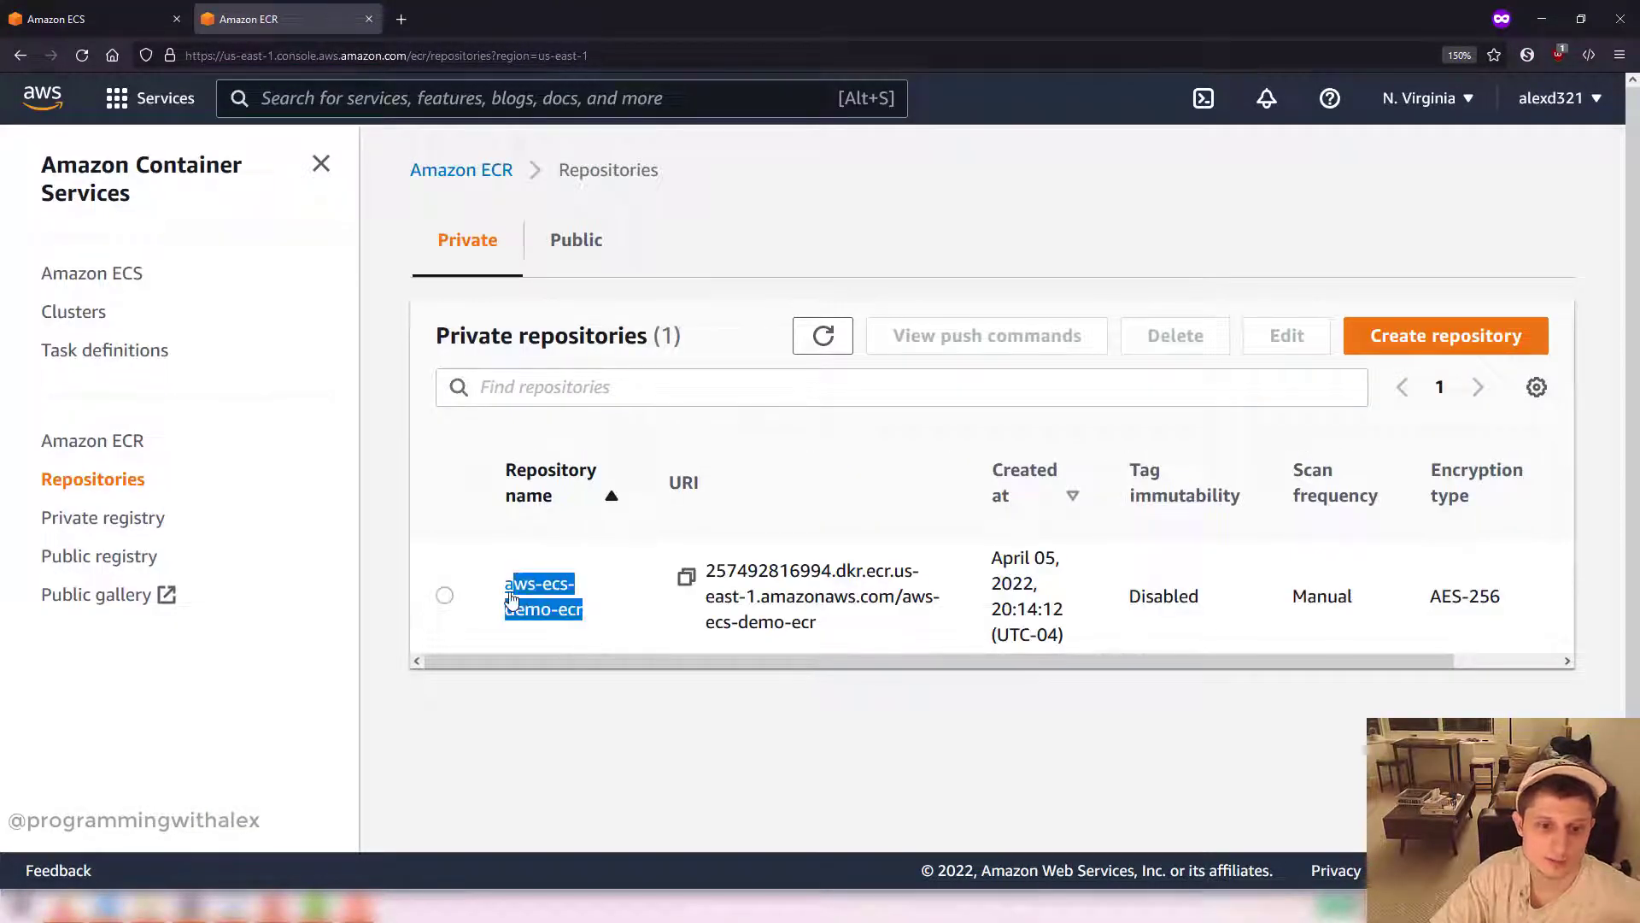
left_click(9, 9)
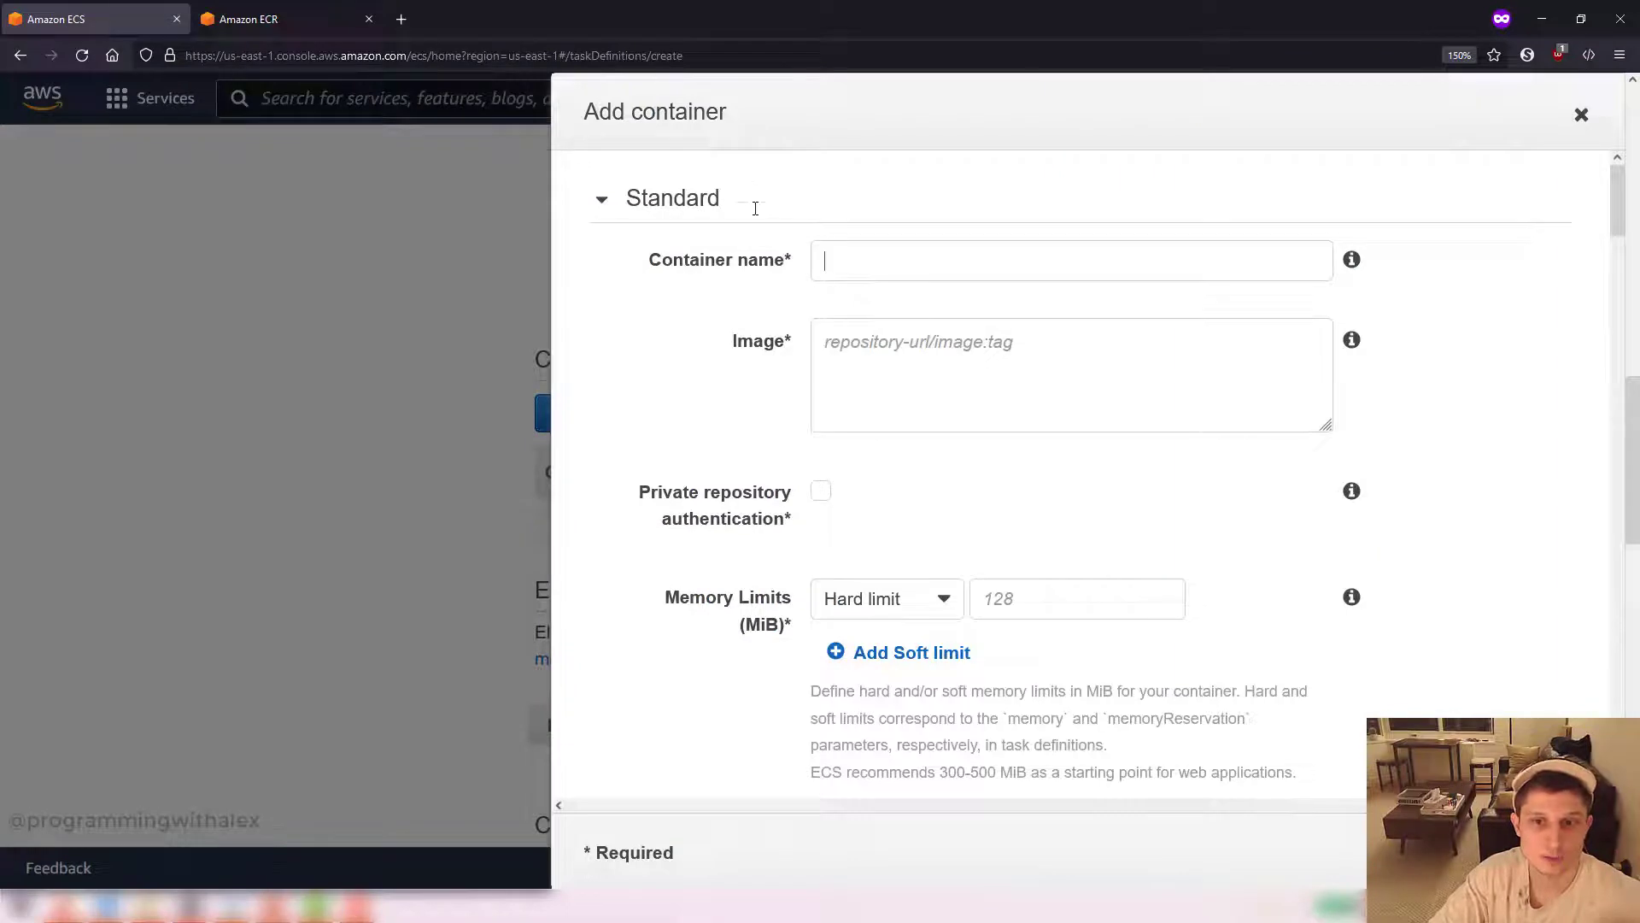
key("ctrl+v")
Step: Copy the URI of the aws-ecs-demo-ecr repository and enter it as the container image
left_click(320, 15)
left_click(687, 585)
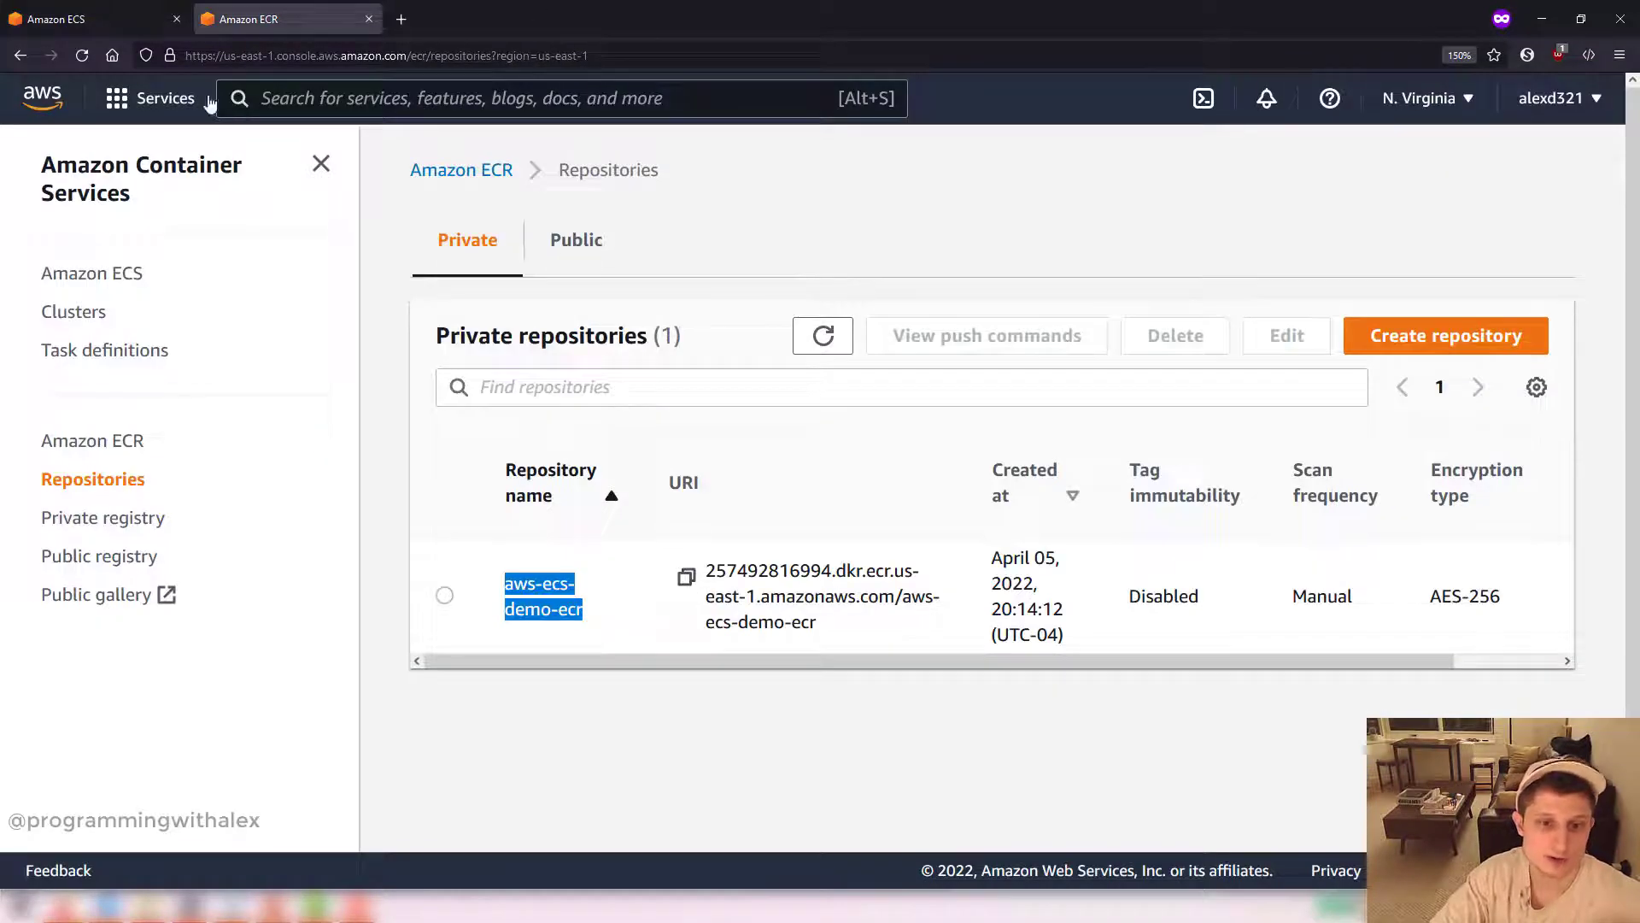
left_click(133, 23)
left_click(894, 371)
type("257492816994.dkr.ecr.us-east-1.amazonaws.com/aws-ecs-demo-ecr")
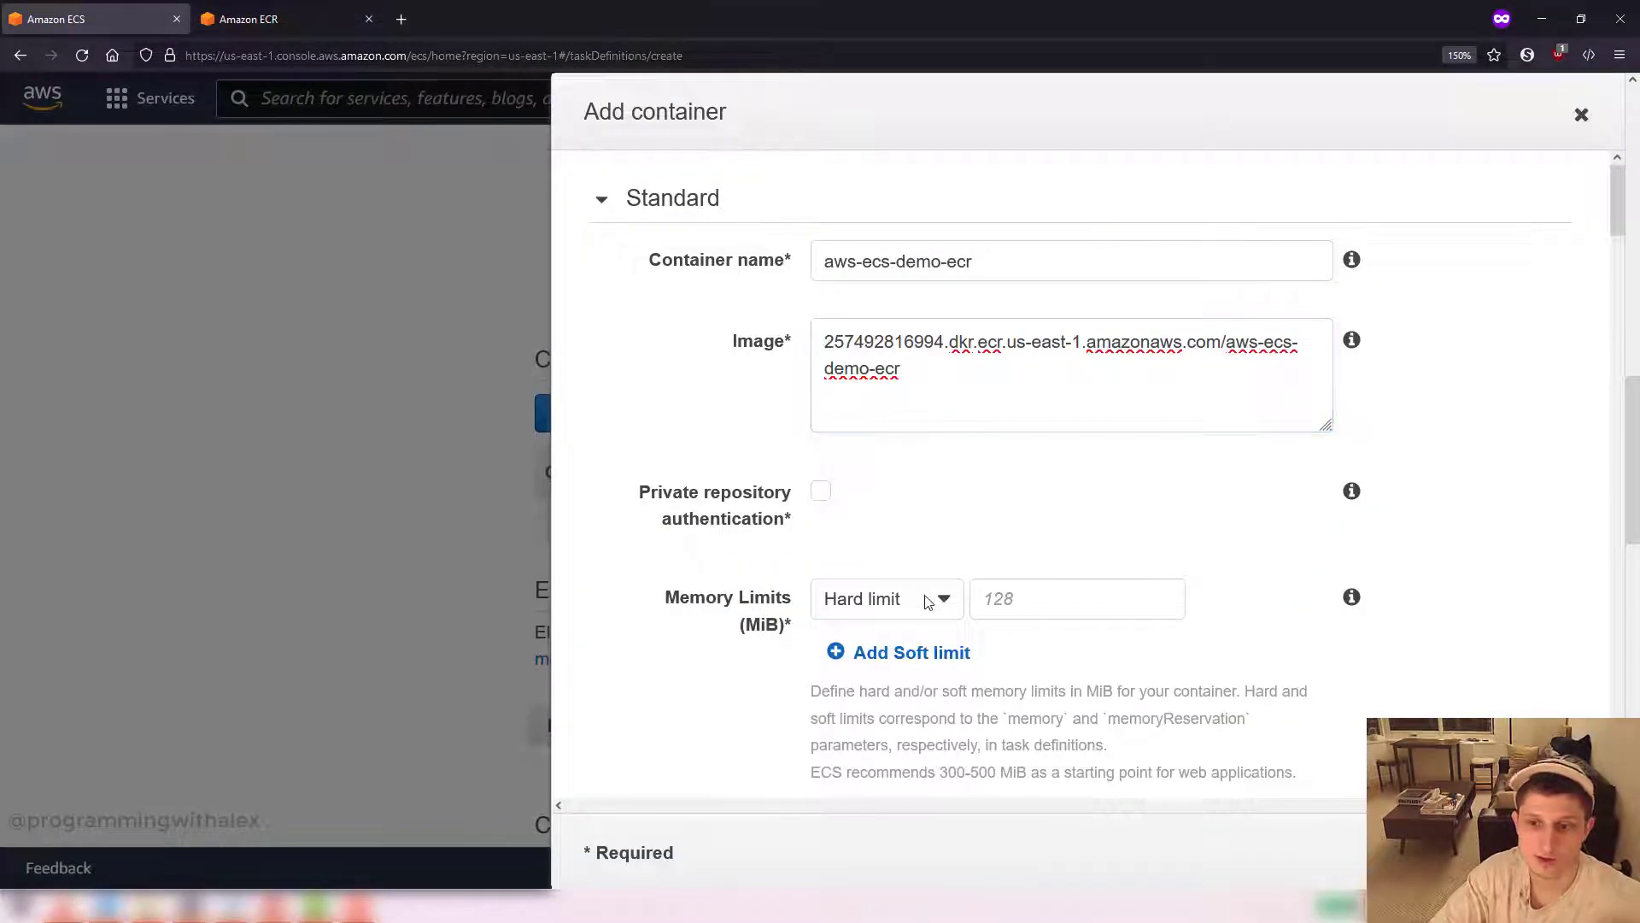
Step: Change the container's memory limit to a soft limit of 128 MiB
left_click(926, 597)
left_click(926, 672)
left_click(1007, 612)
type("128")
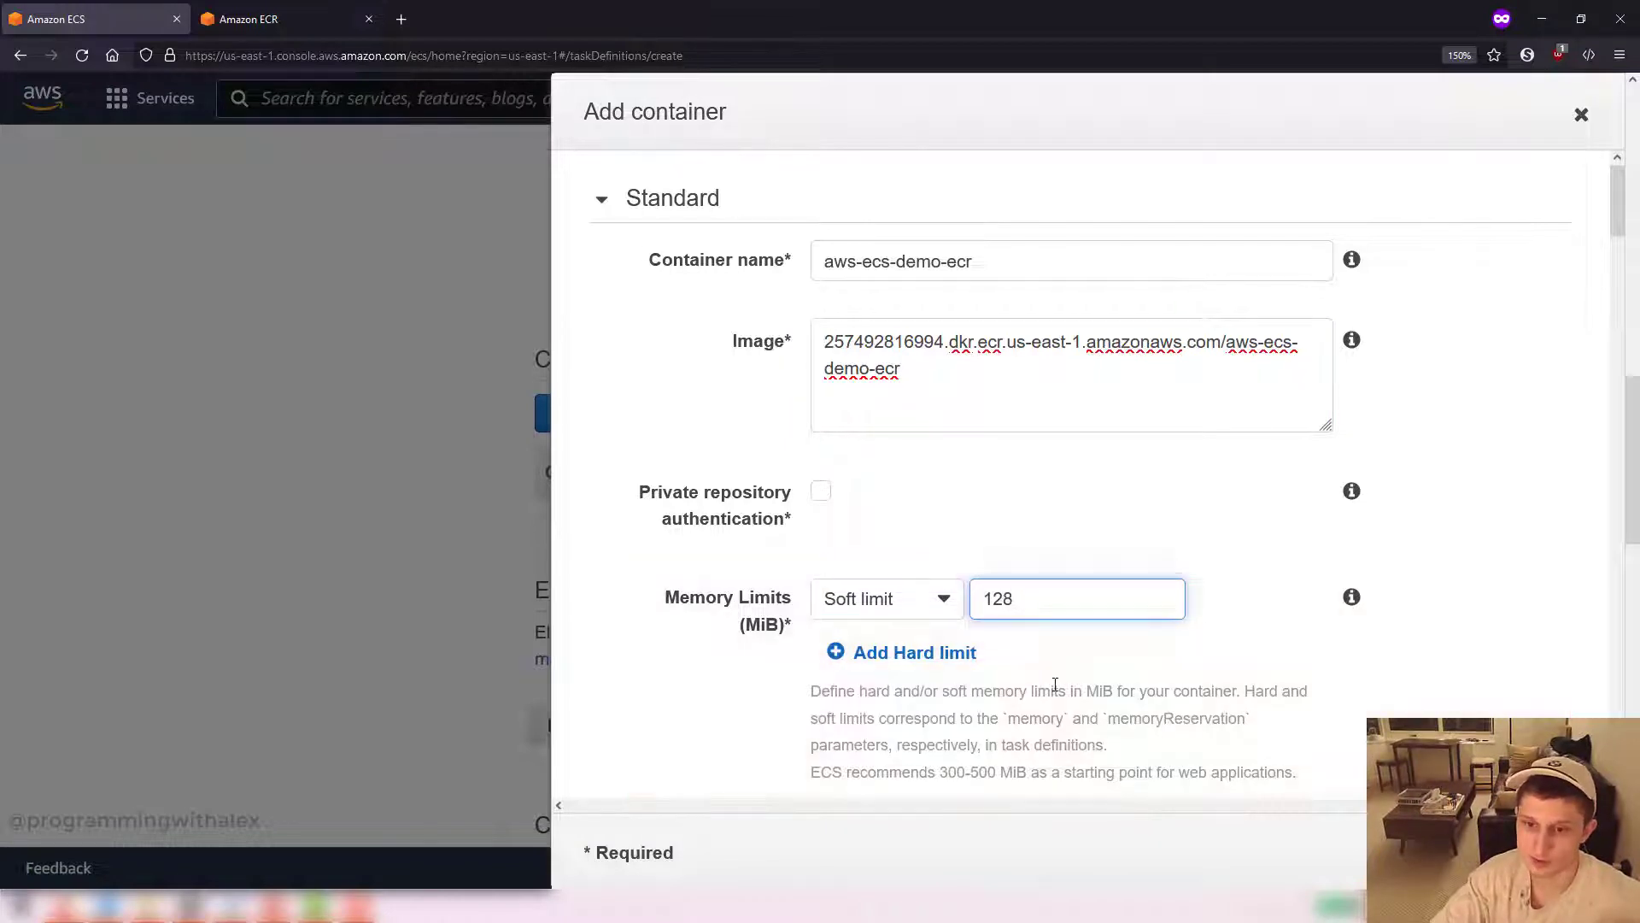
Step: Map host port 0 to container port 5000 in the container's port mappings
scroll(1025, 644, "down", 3)
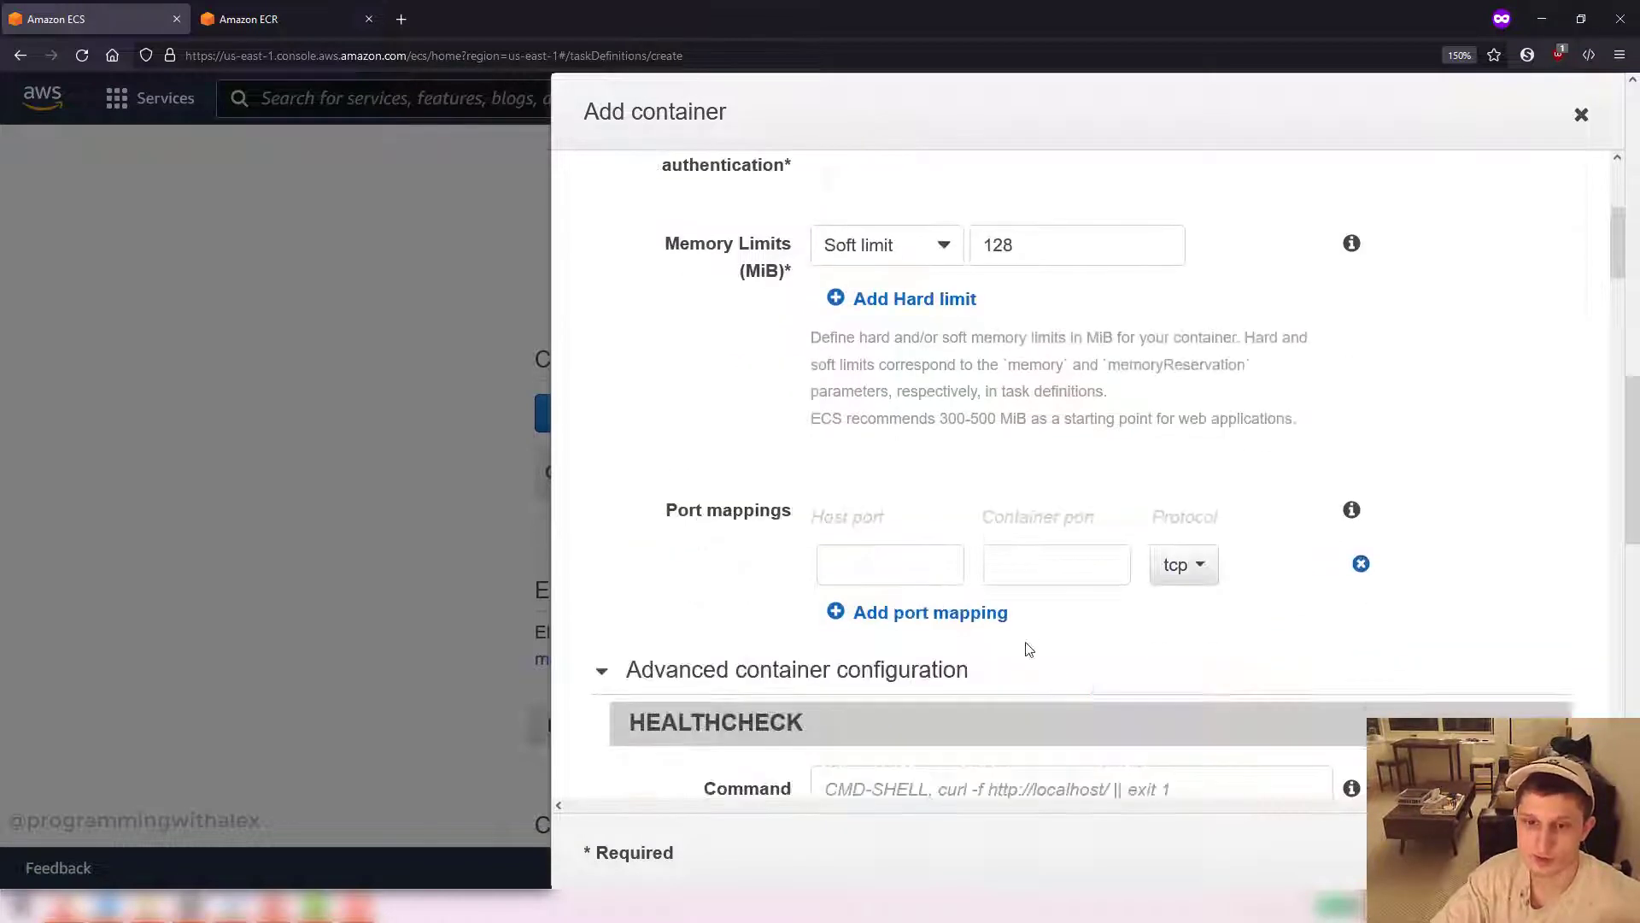
left_click(876, 548)
type("0")
key("Tab")
type("5")
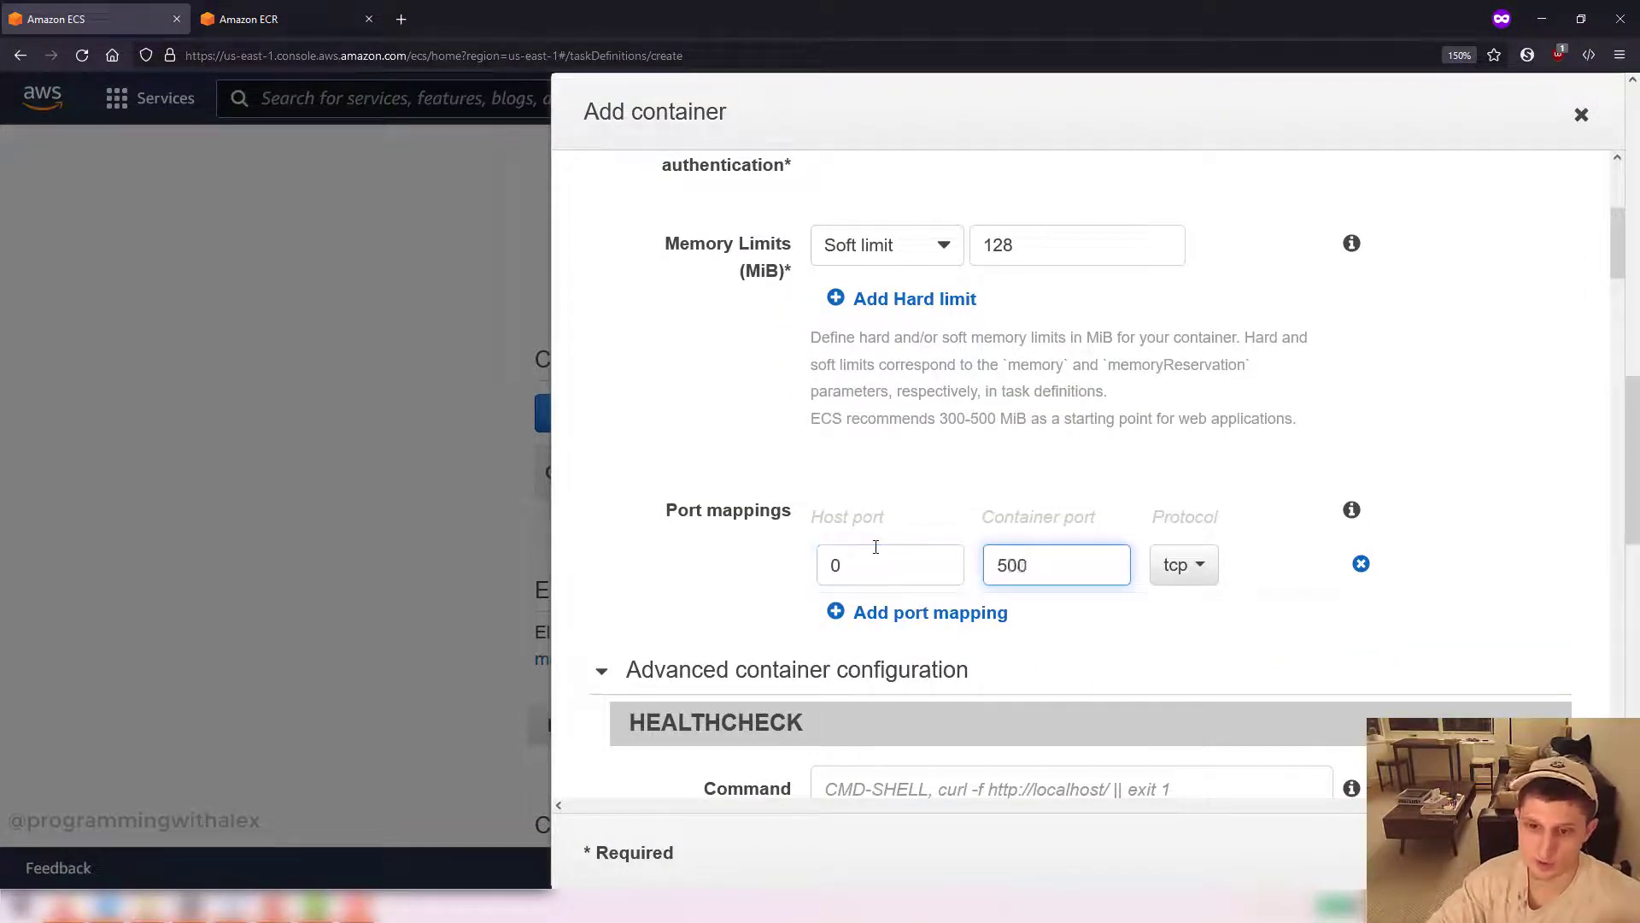
left_click(1053, 463)
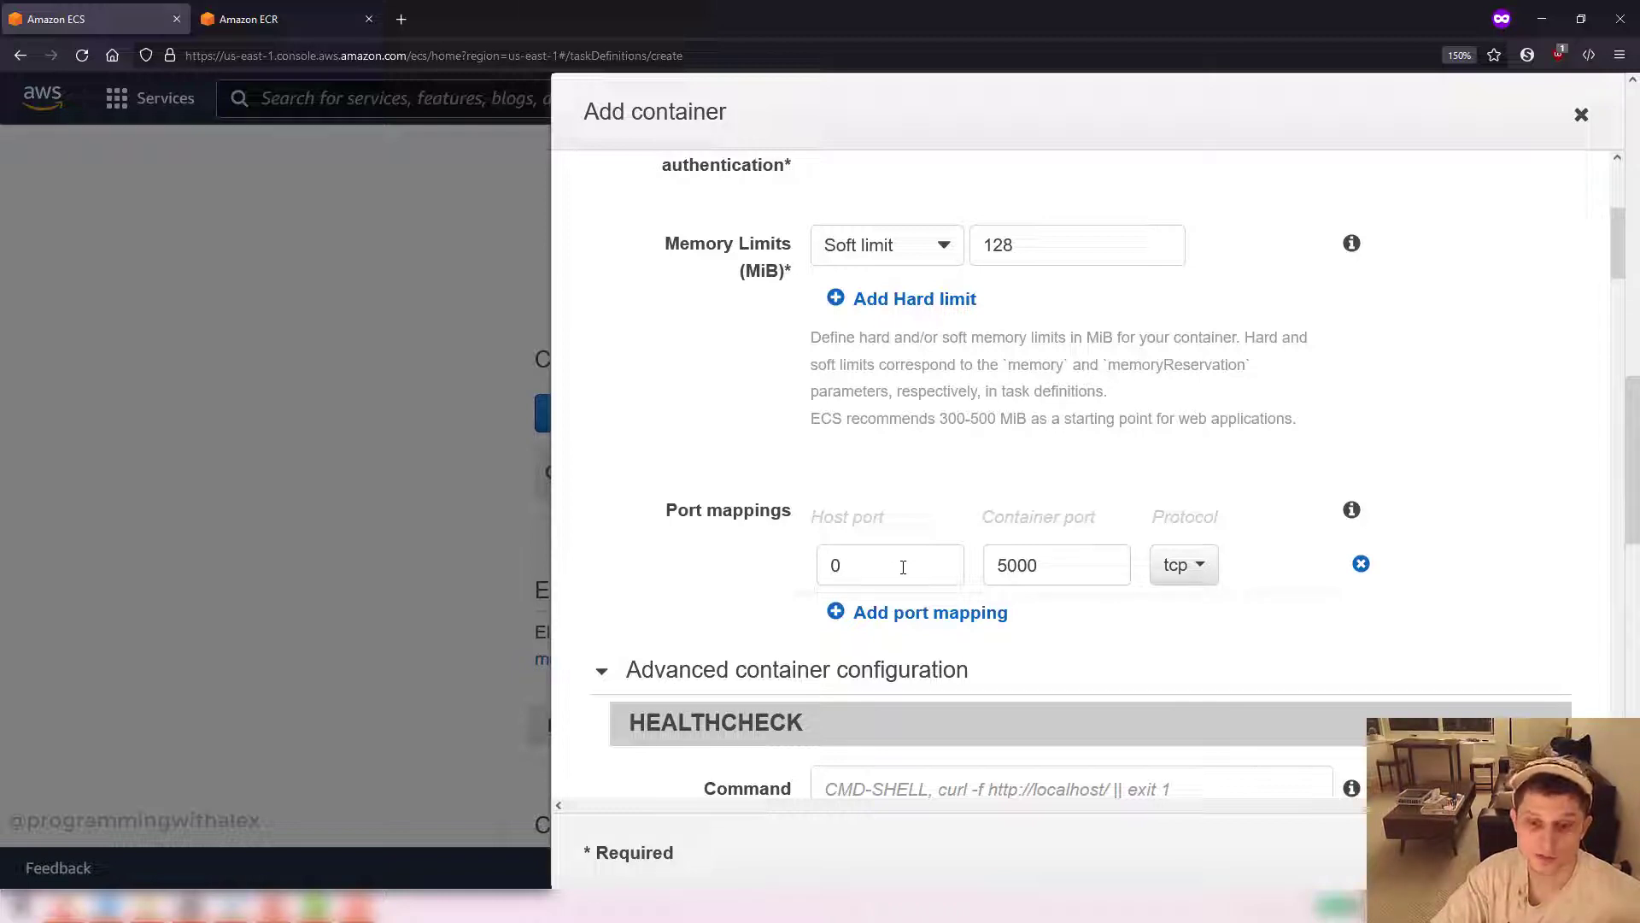
Step: Leave the advanced container settings at their defaults and add the container to the task definition
scroll(903, 567, "down", 15)
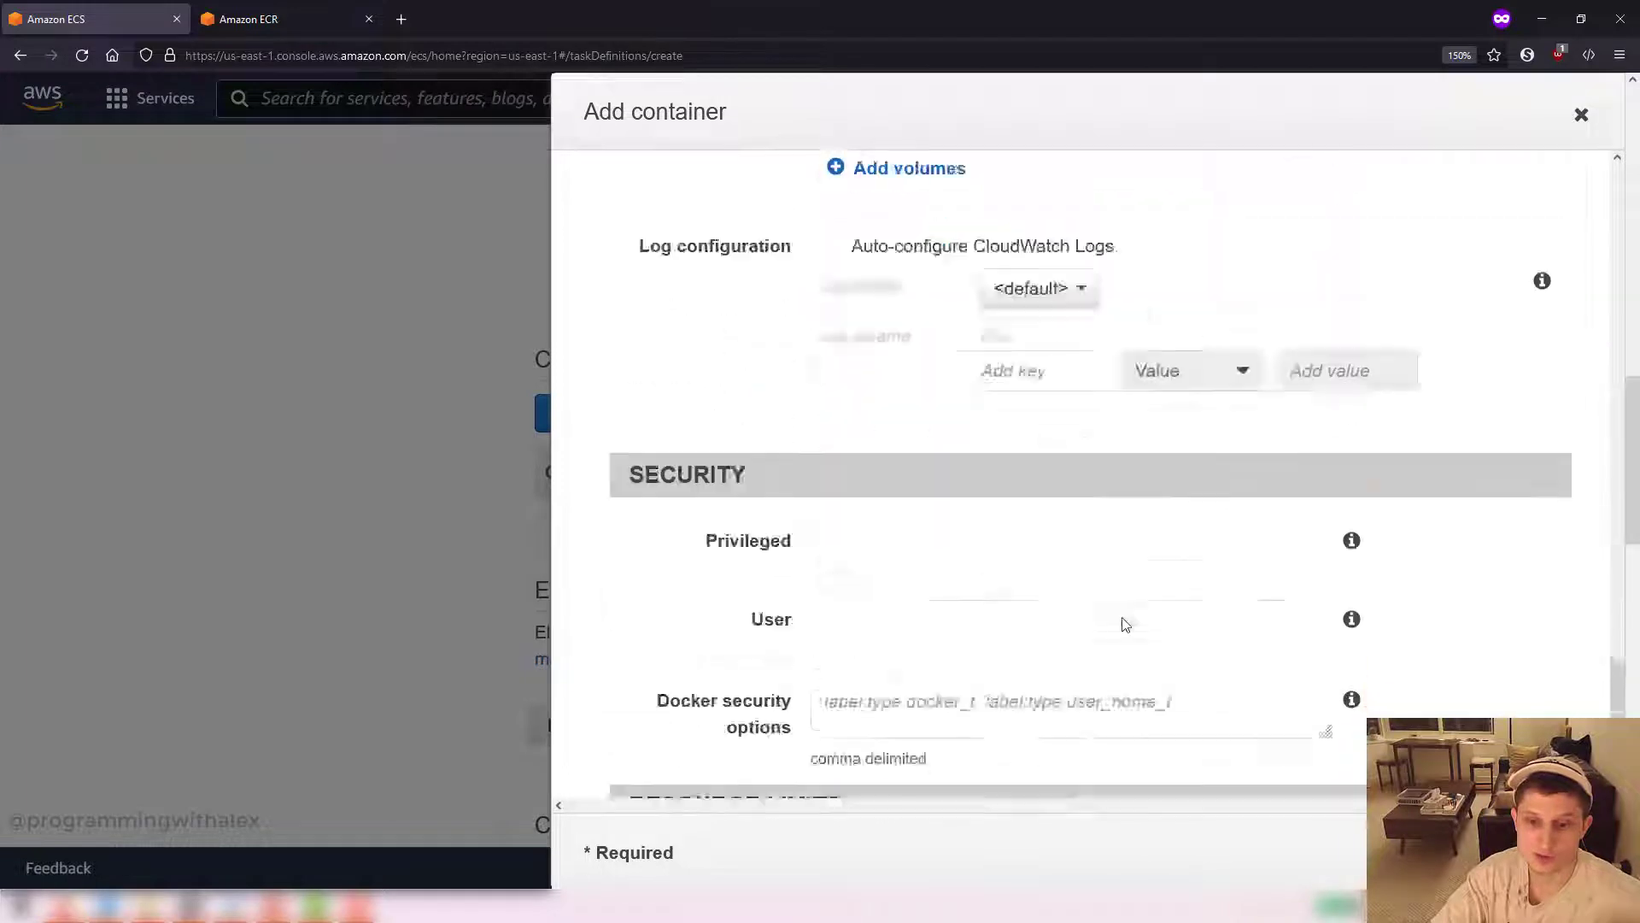
scroll(1125, 624, "down", 5)
left_click(1560, 853)
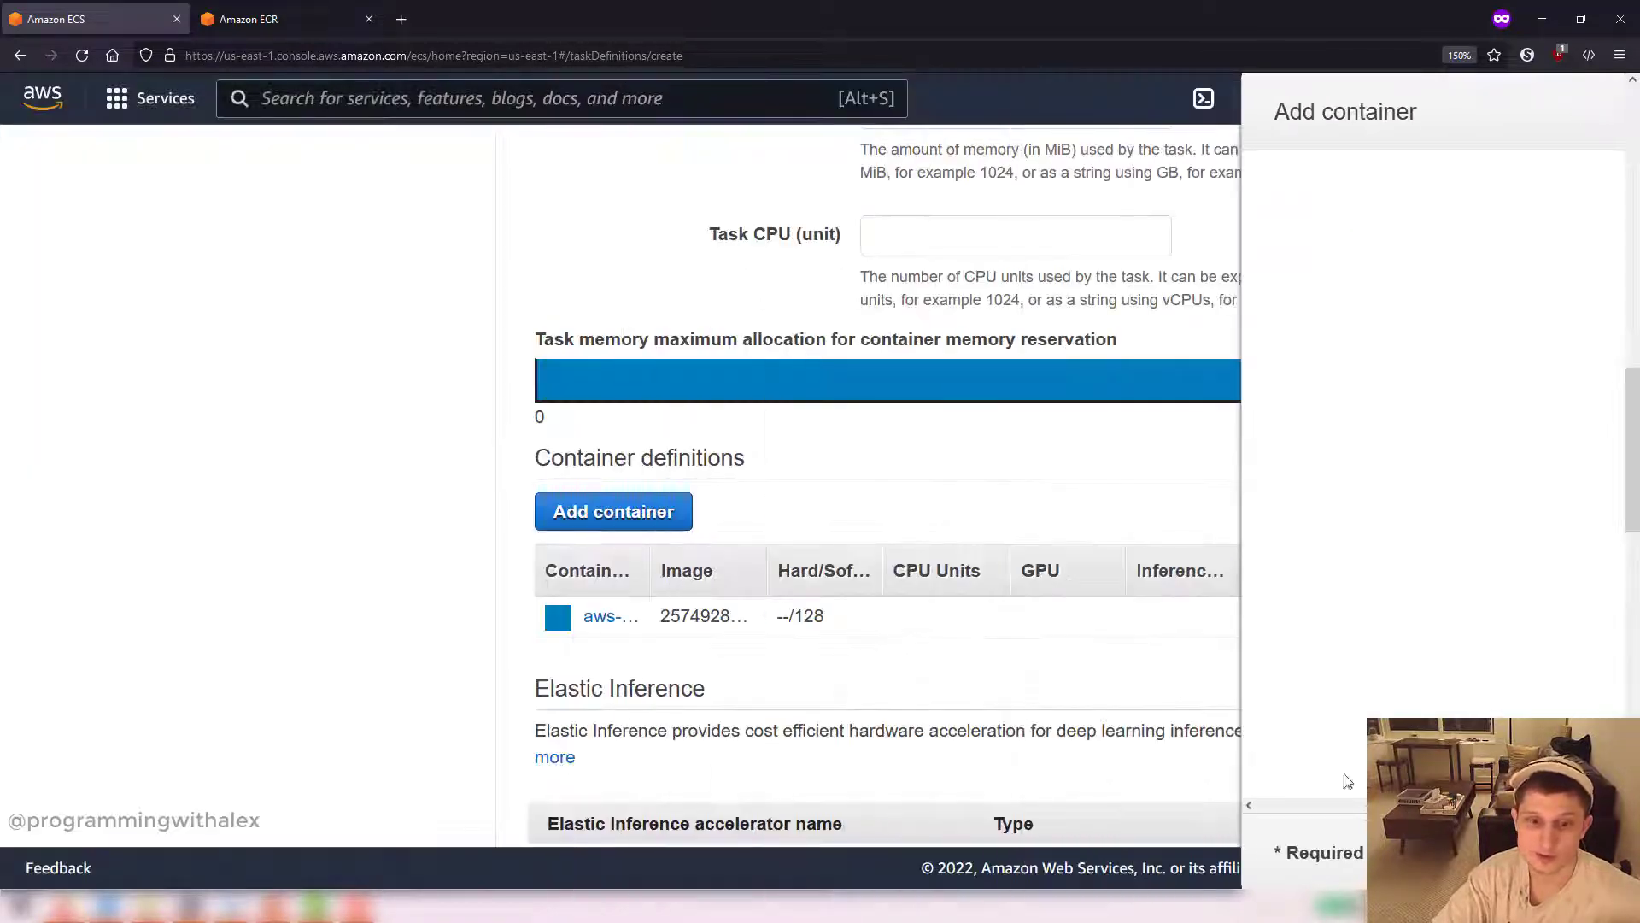
Step: Create the task definition with the remaining options at their defaults and review its details
scroll(979, 716, "down", 5)
scroll(990, 605, "down", 10)
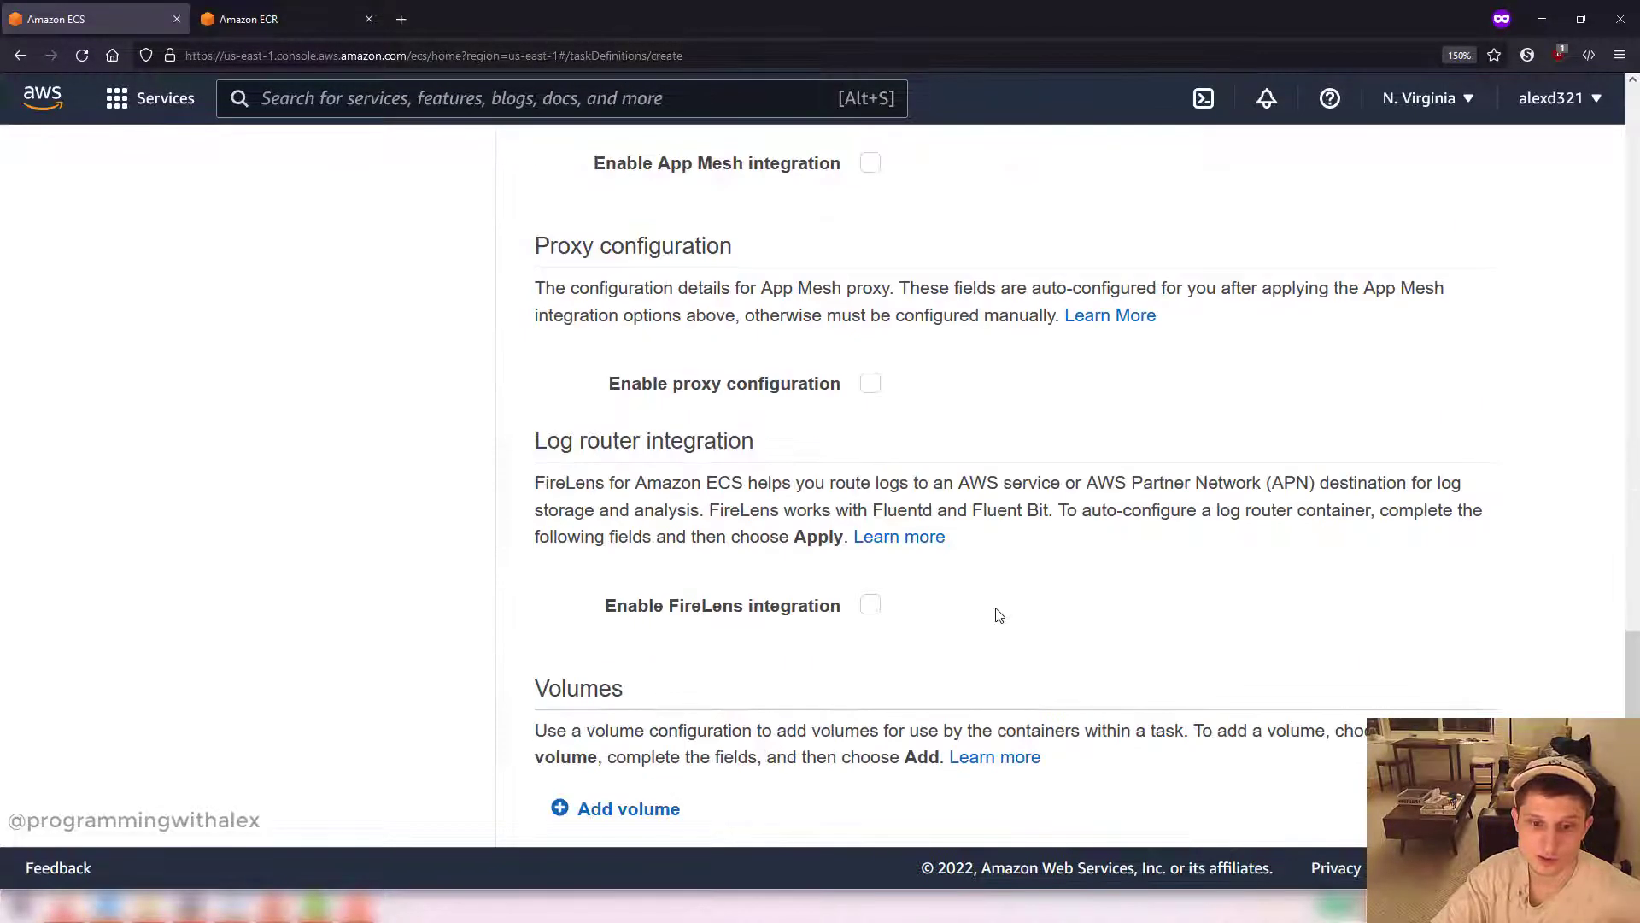
left_click(1455, 789)
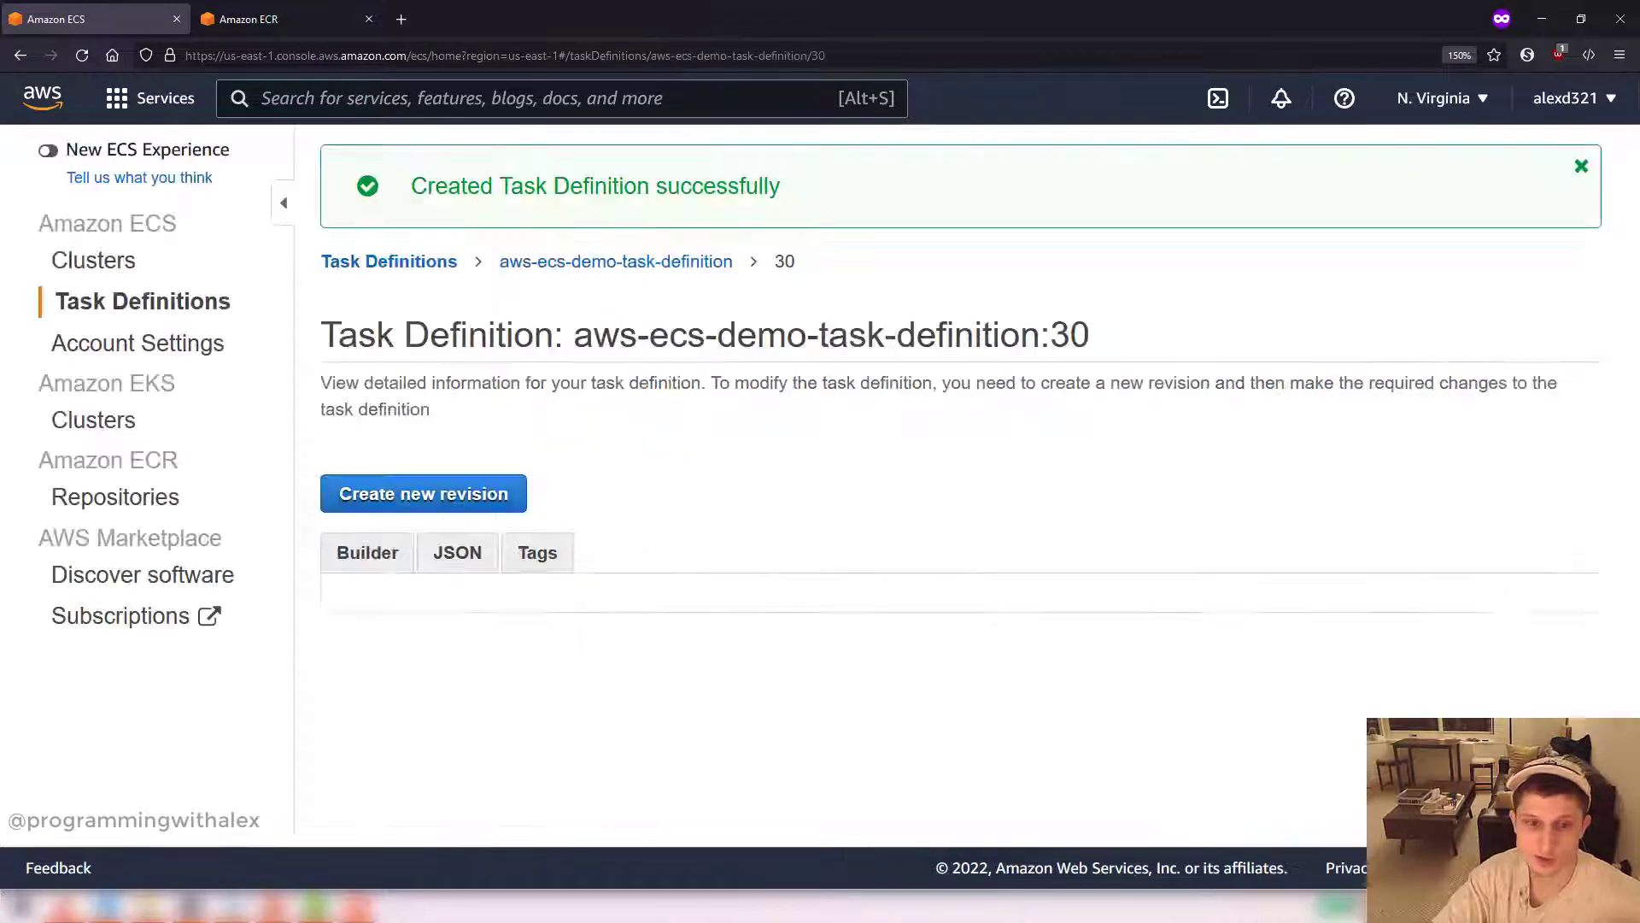
scroll(709, 667, "down", 5)
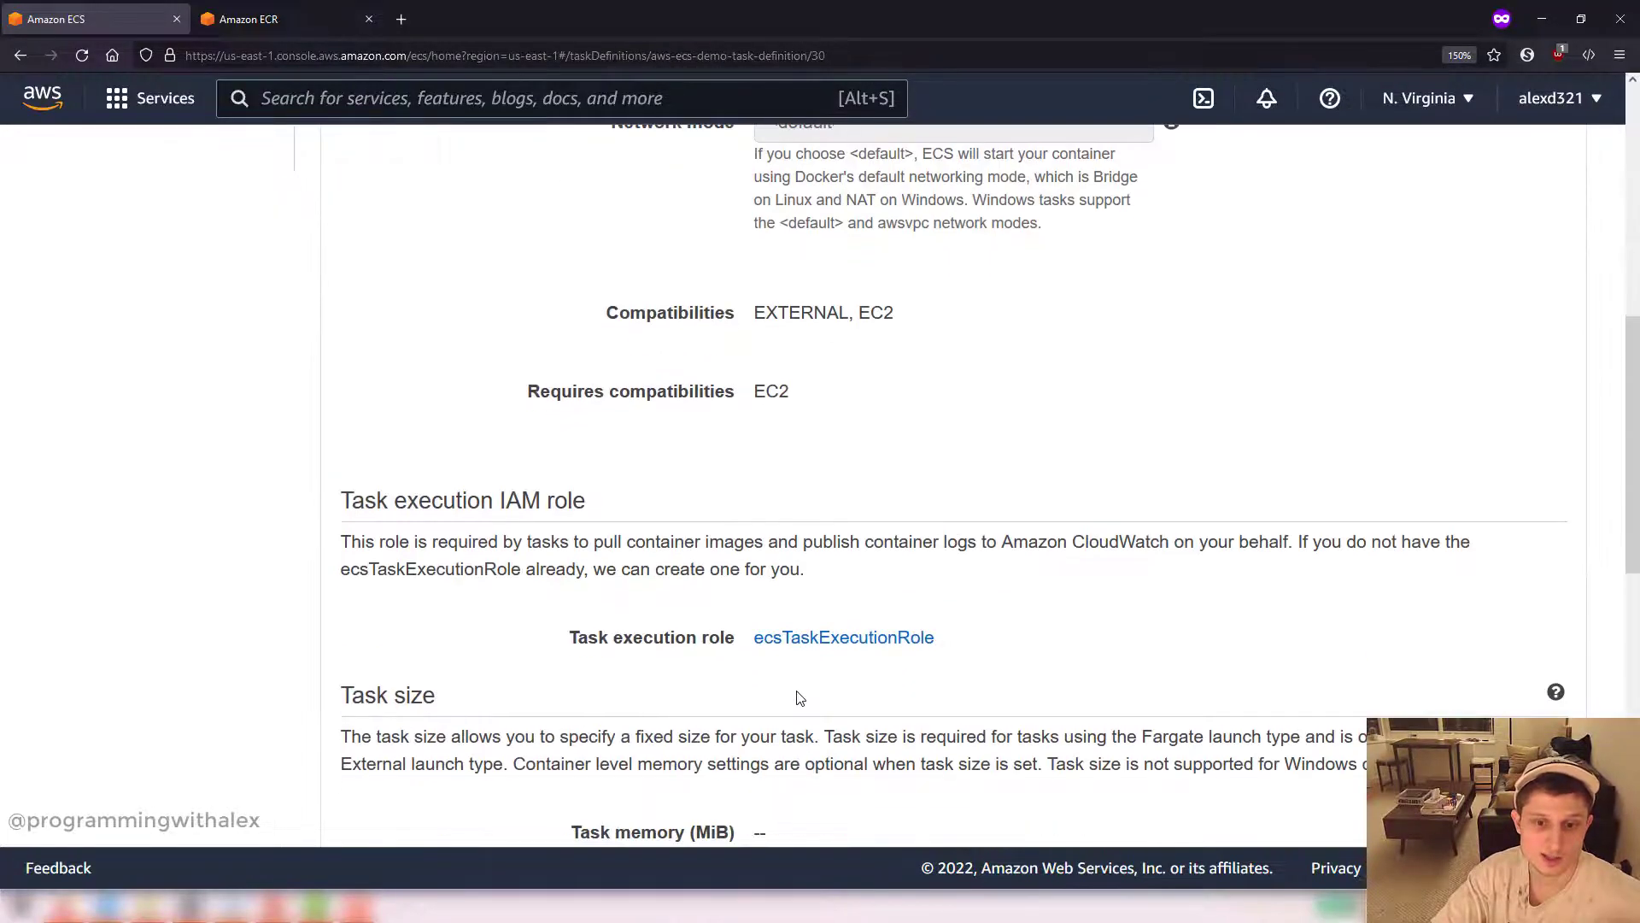
scroll(798, 695, "up", 5)
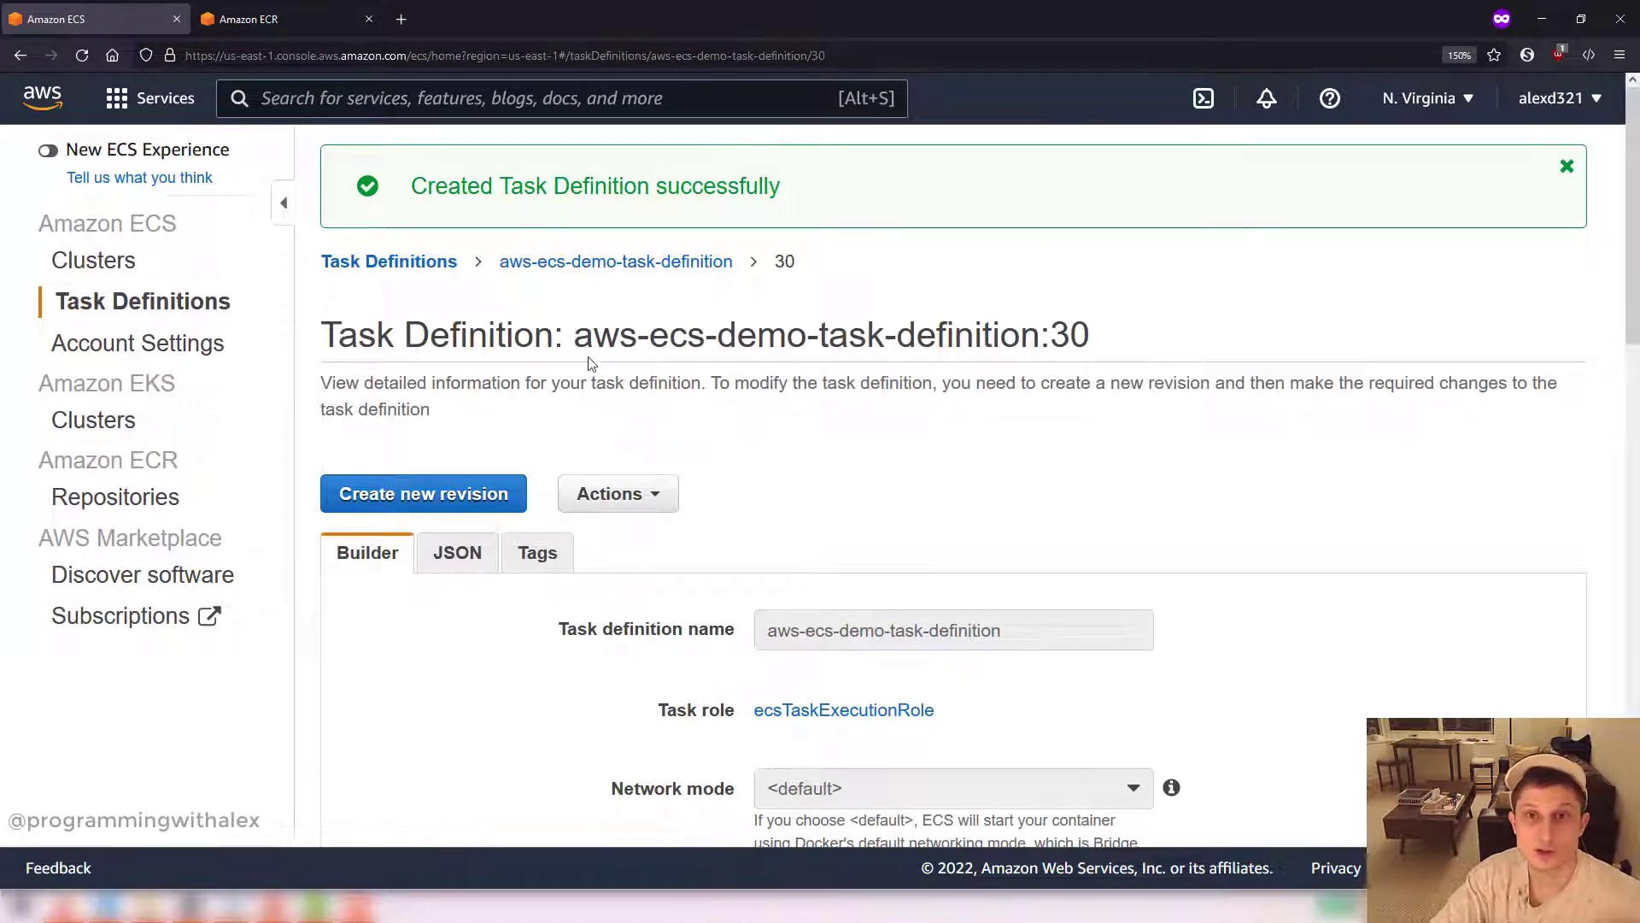
Step: Start a new ECS cluster using the EC2 Linux + Networking template
left_click(92, 260)
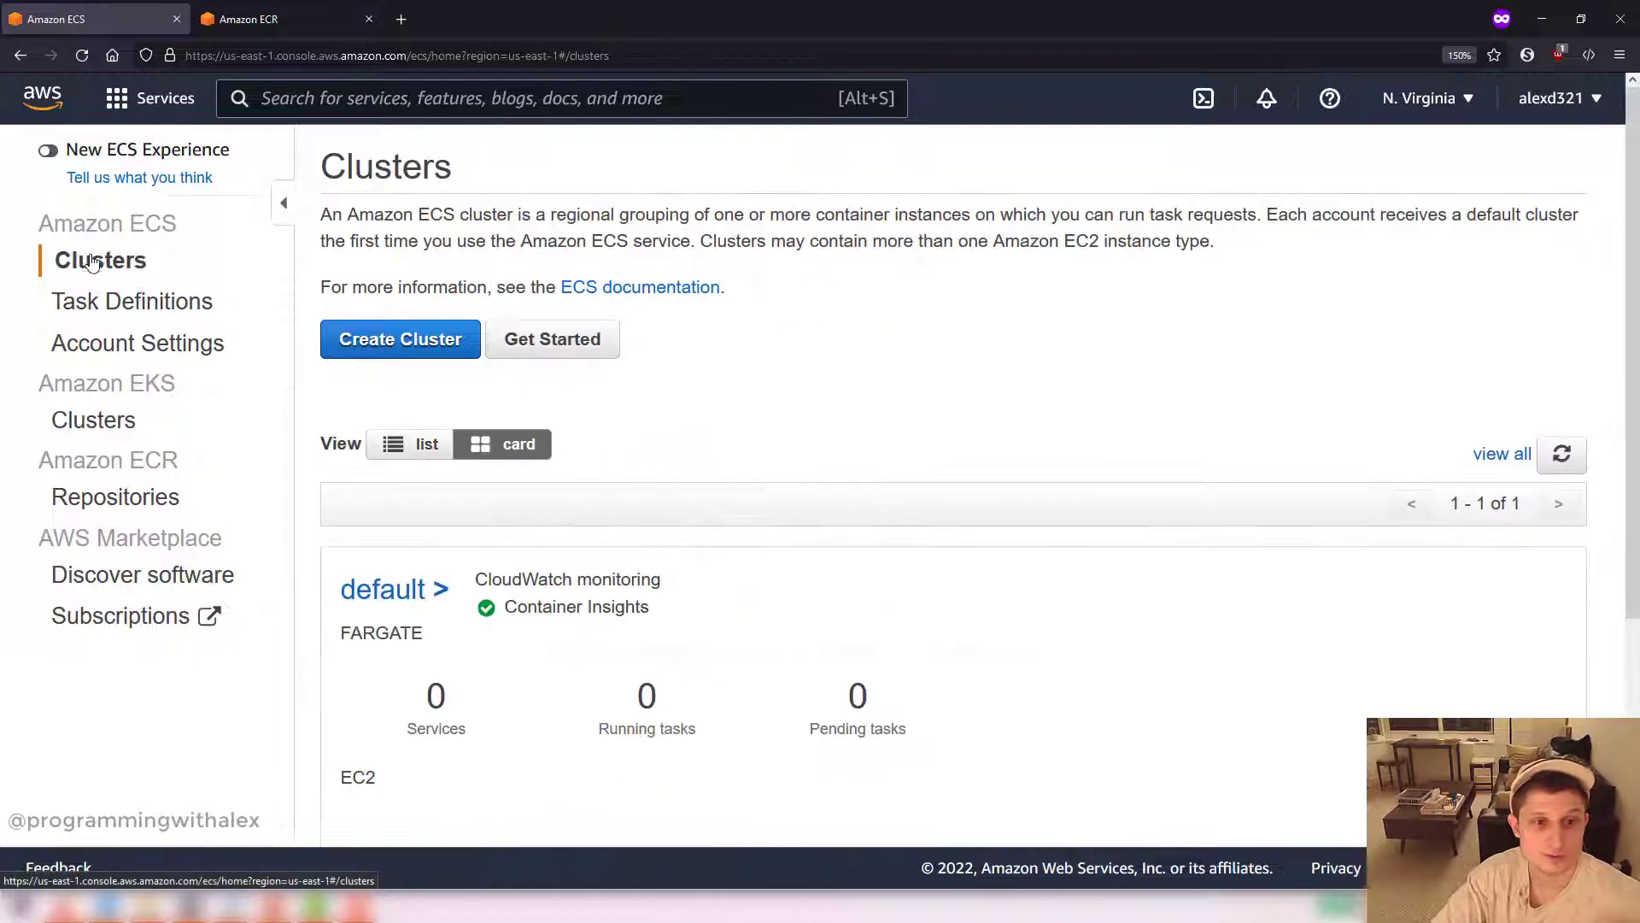
left_click(402, 341)
left_click(1087, 561)
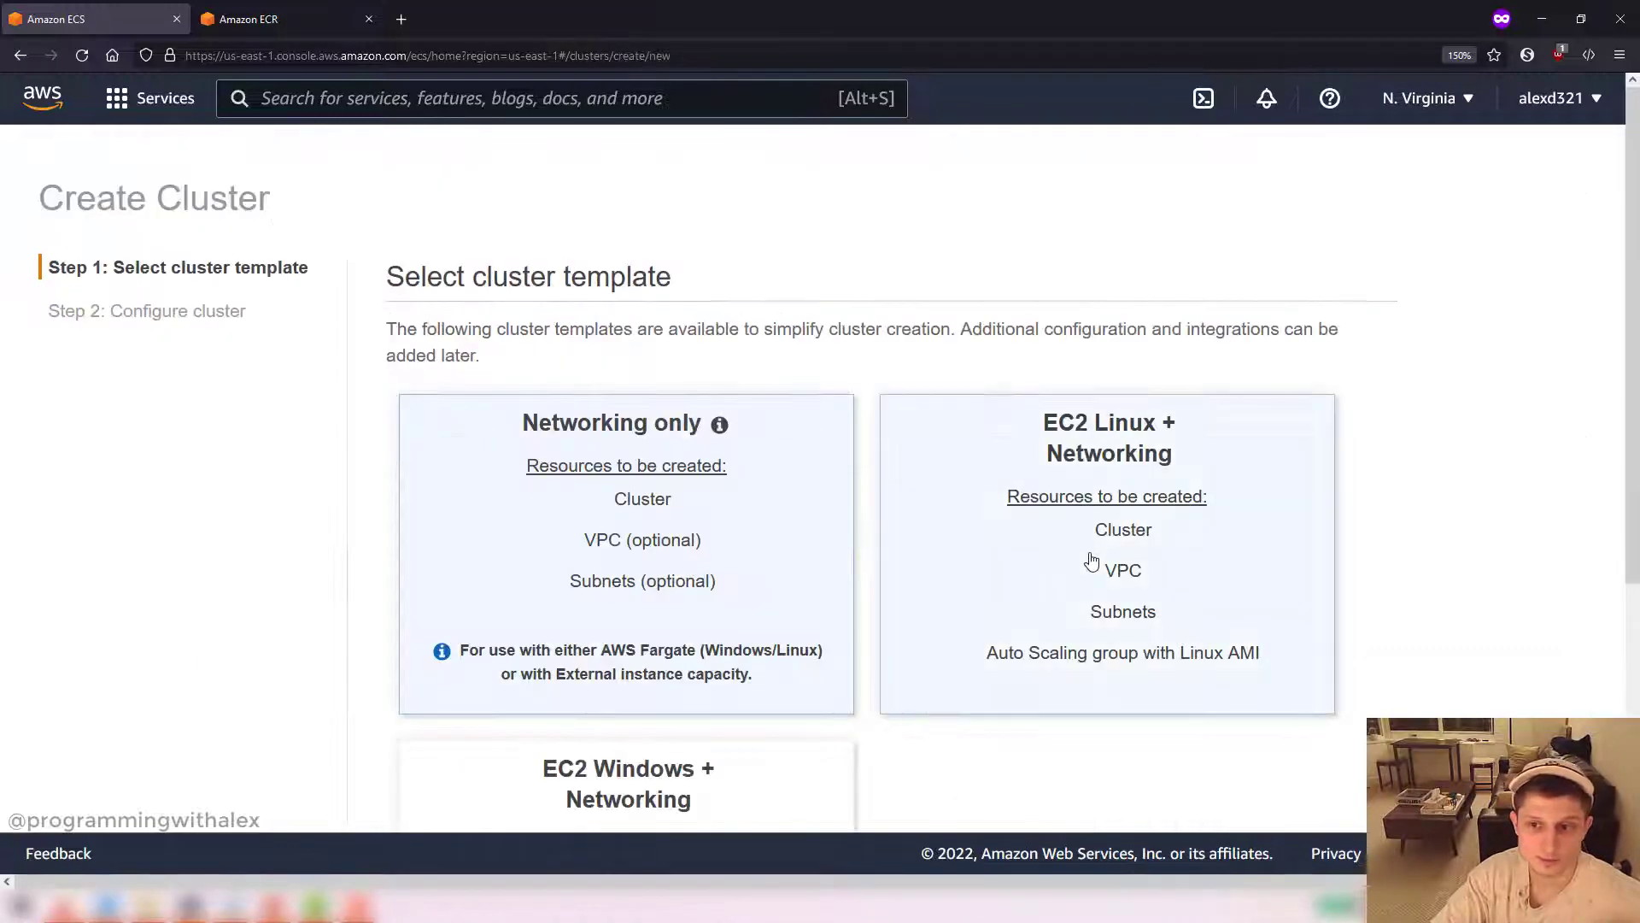
scroll(1217, 472, "down", 5)
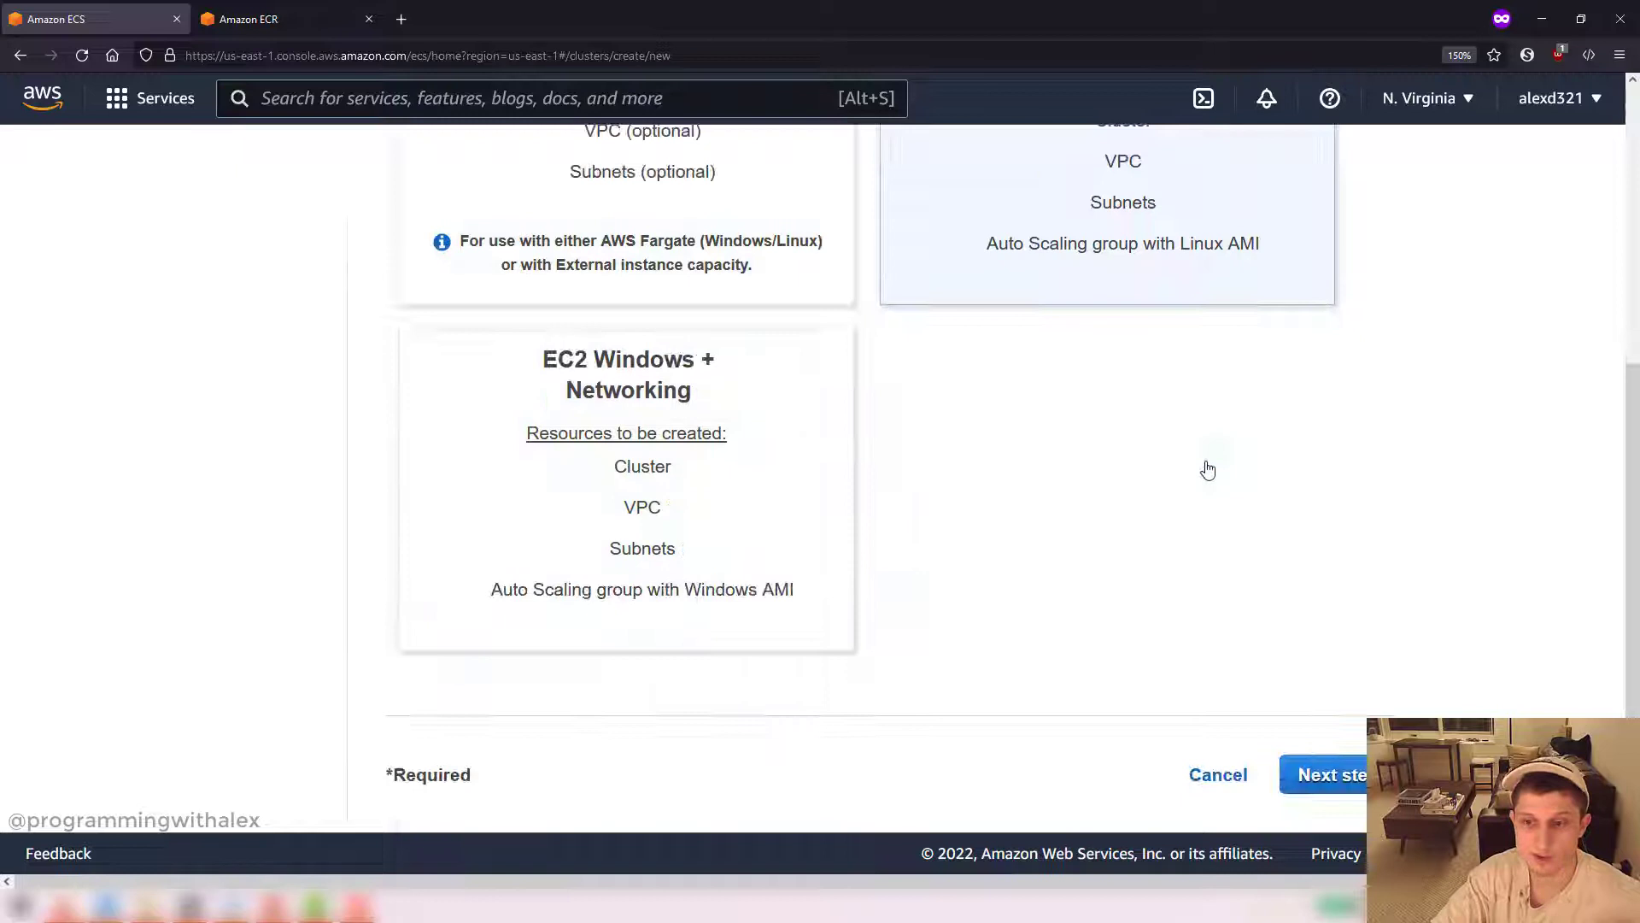
left_click(1307, 773)
Step: Name the cluster aws-ecs-demo-cluster
scroll(845, 410, "up", 4)
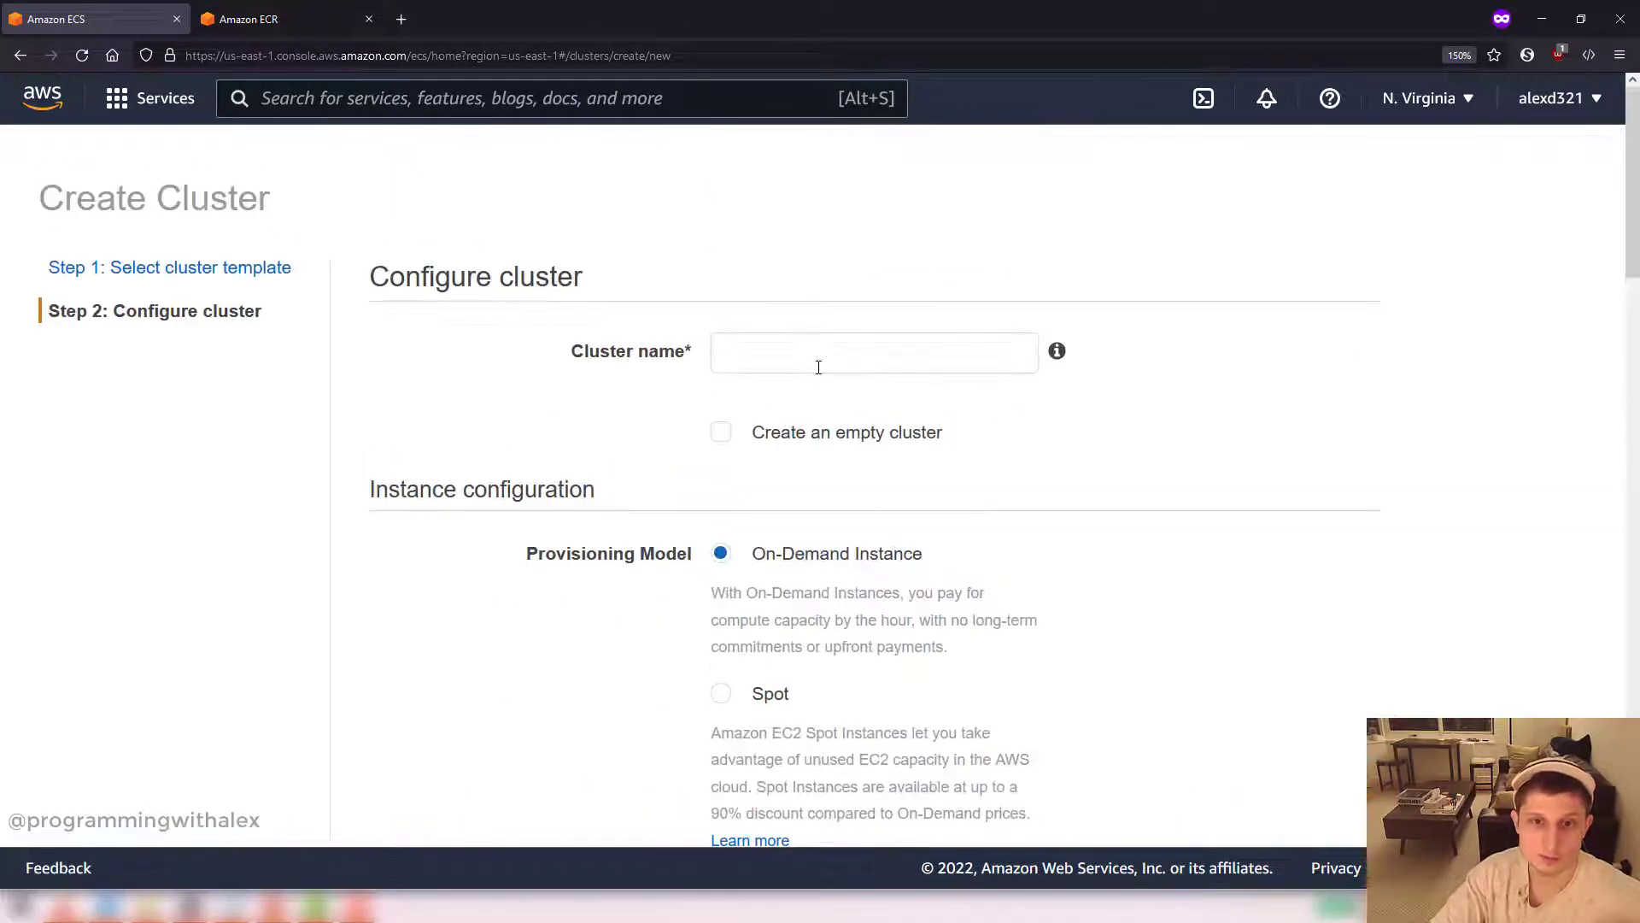
left_click(818, 368)
type("aws-ecs-d")
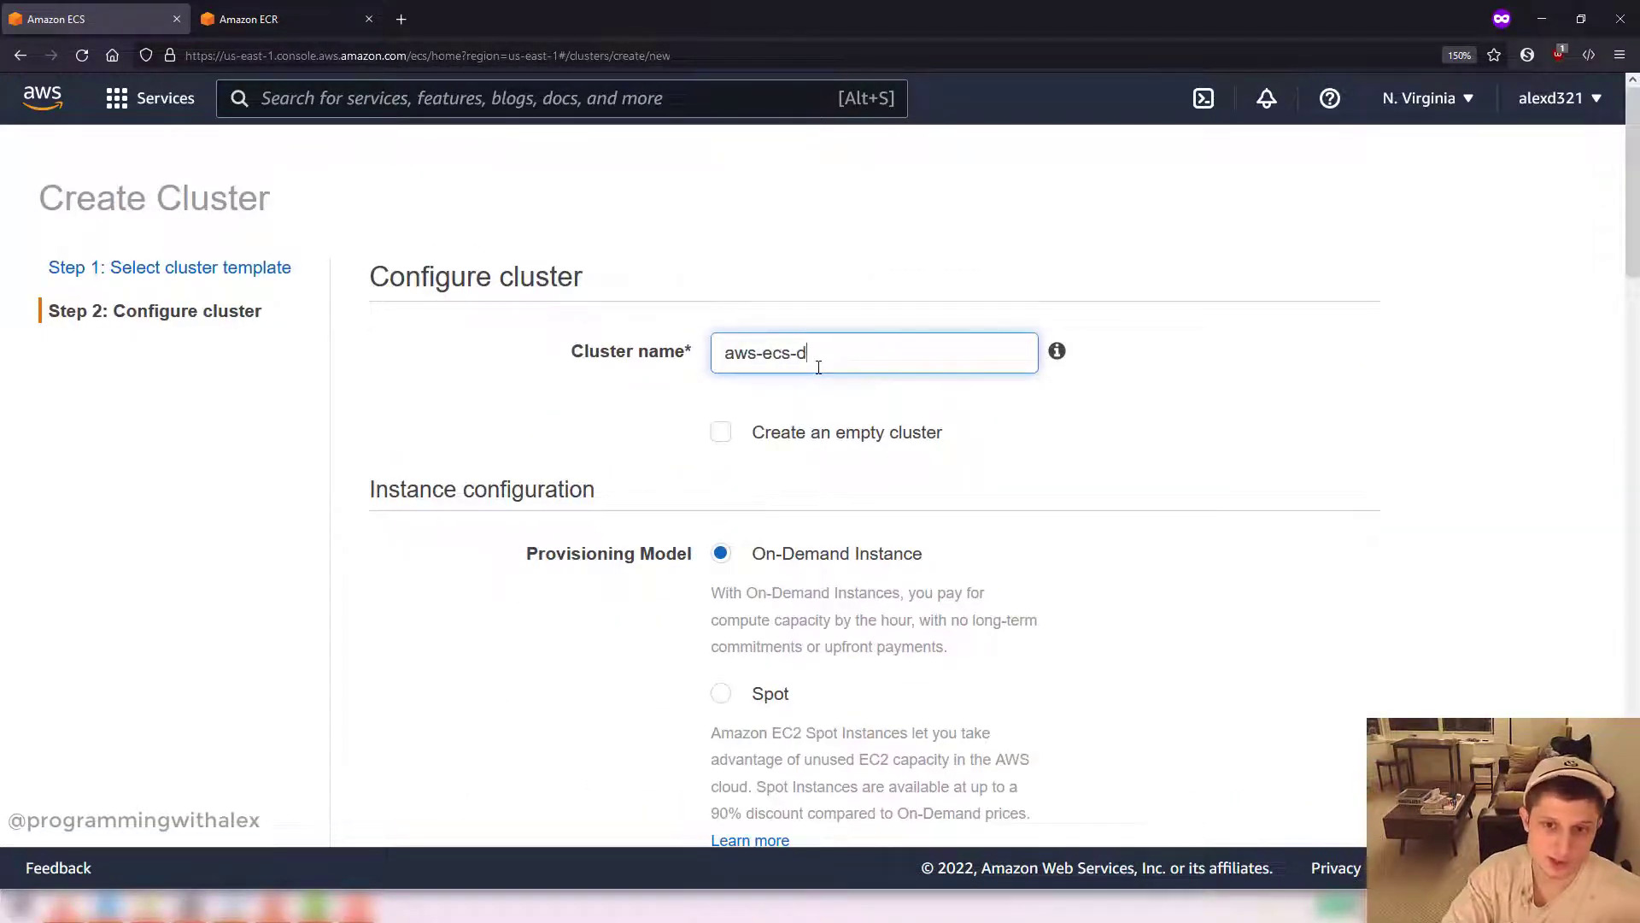
type("emo-clu")
key("BackSpace")
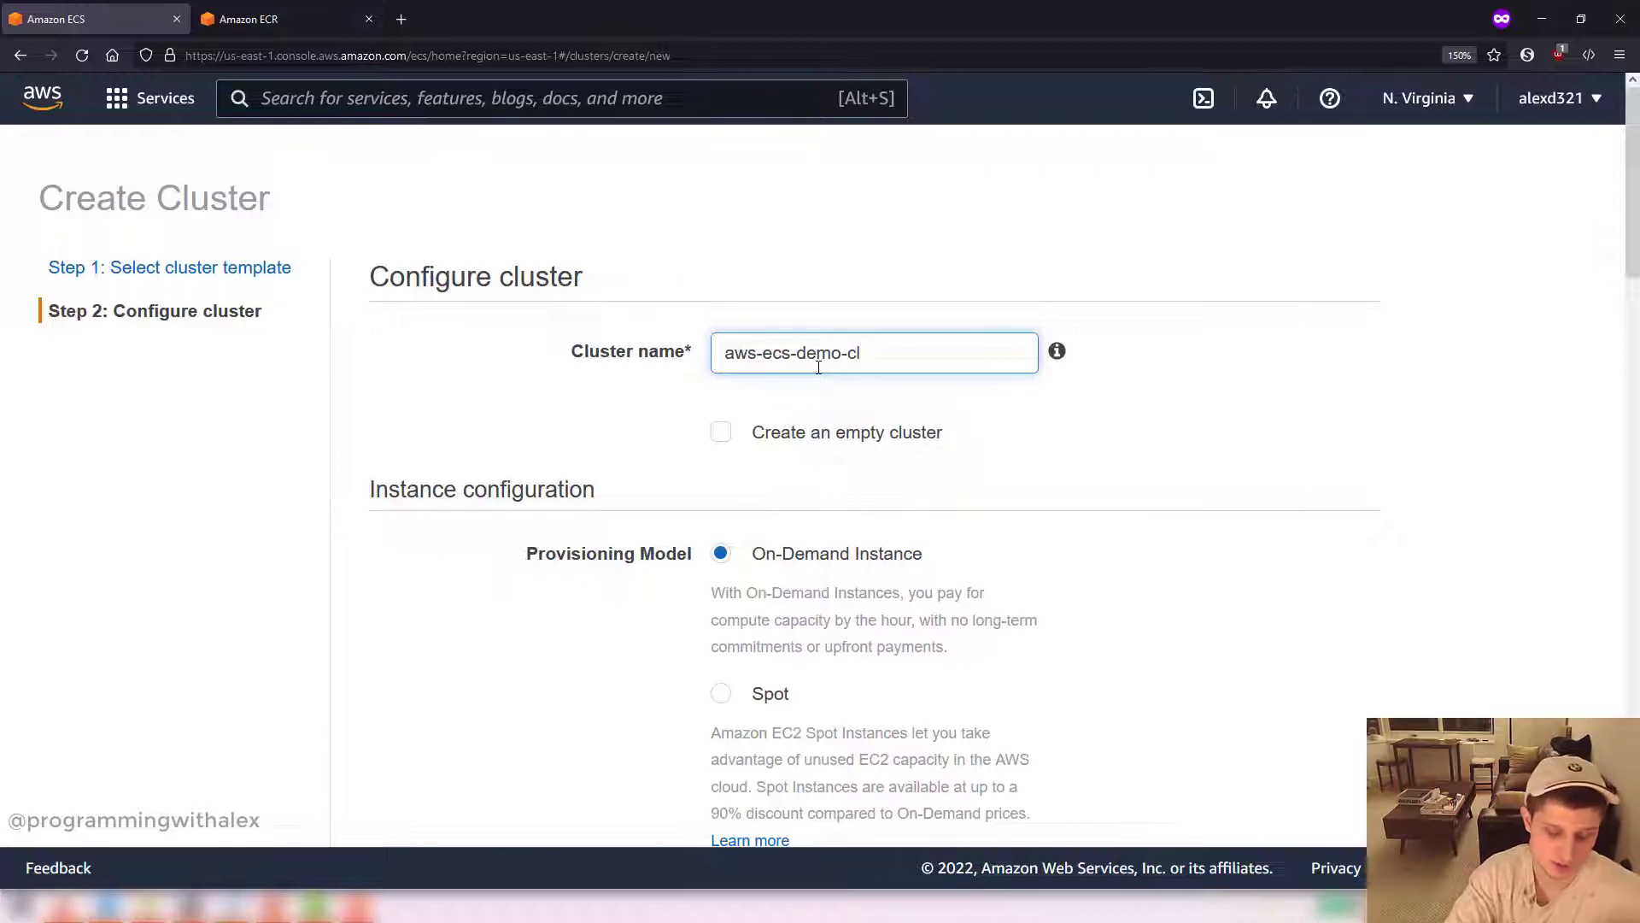
type("uster")
Step: Set the cluster's EC2 instance type to t2.nano, keeping On-Demand provisioning
scroll(769, 410, "down", 6)
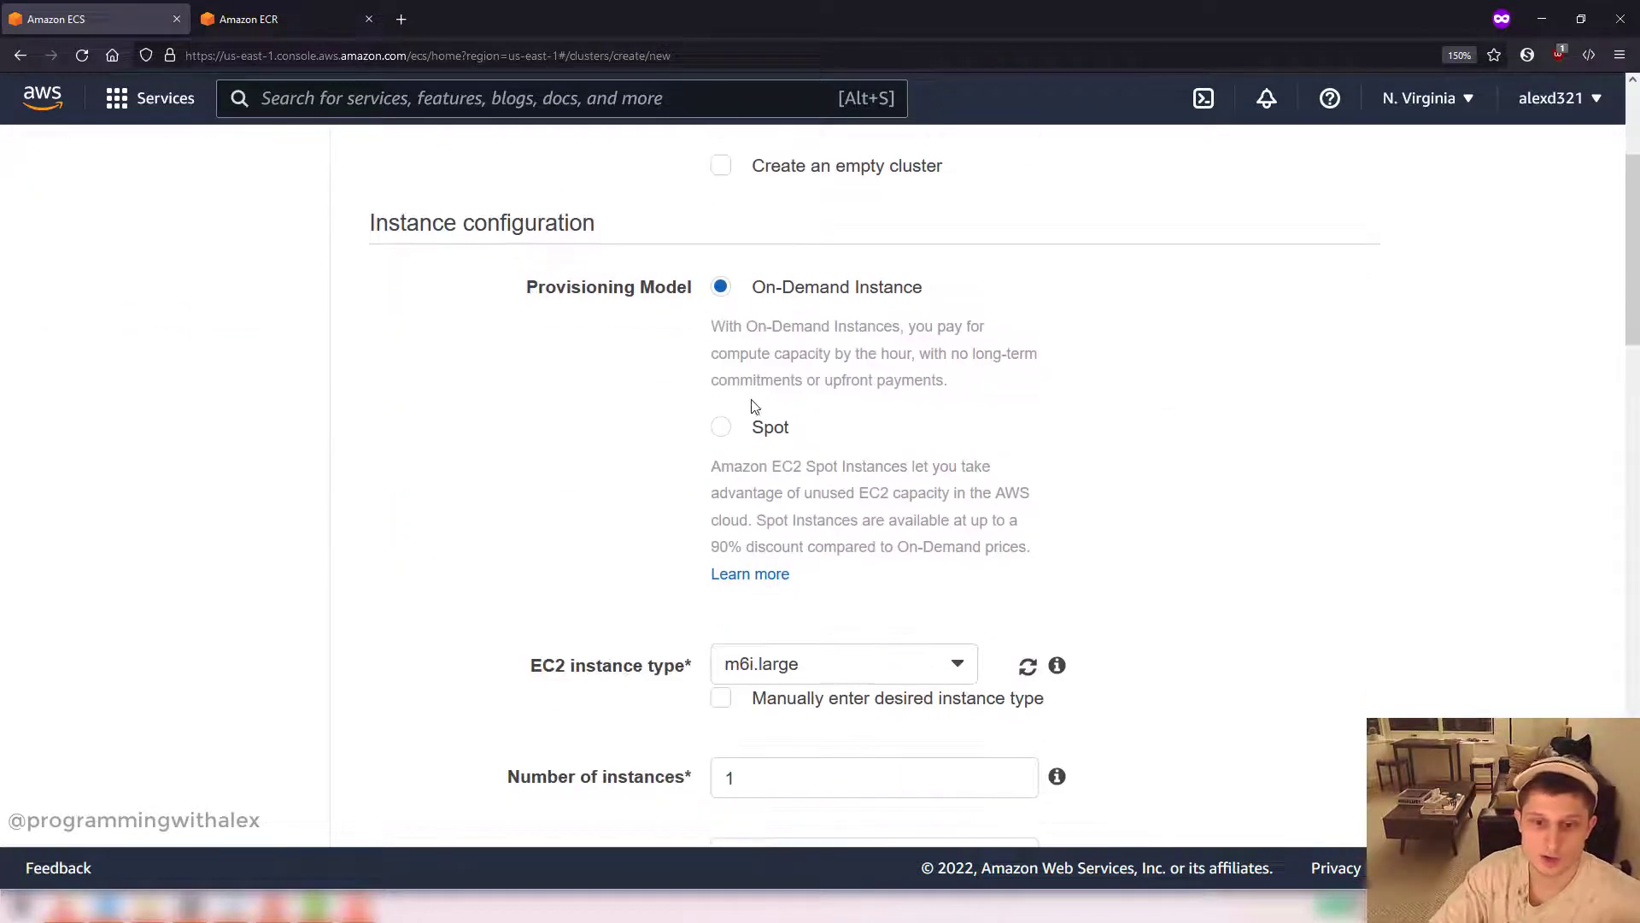
left_click(844, 409)
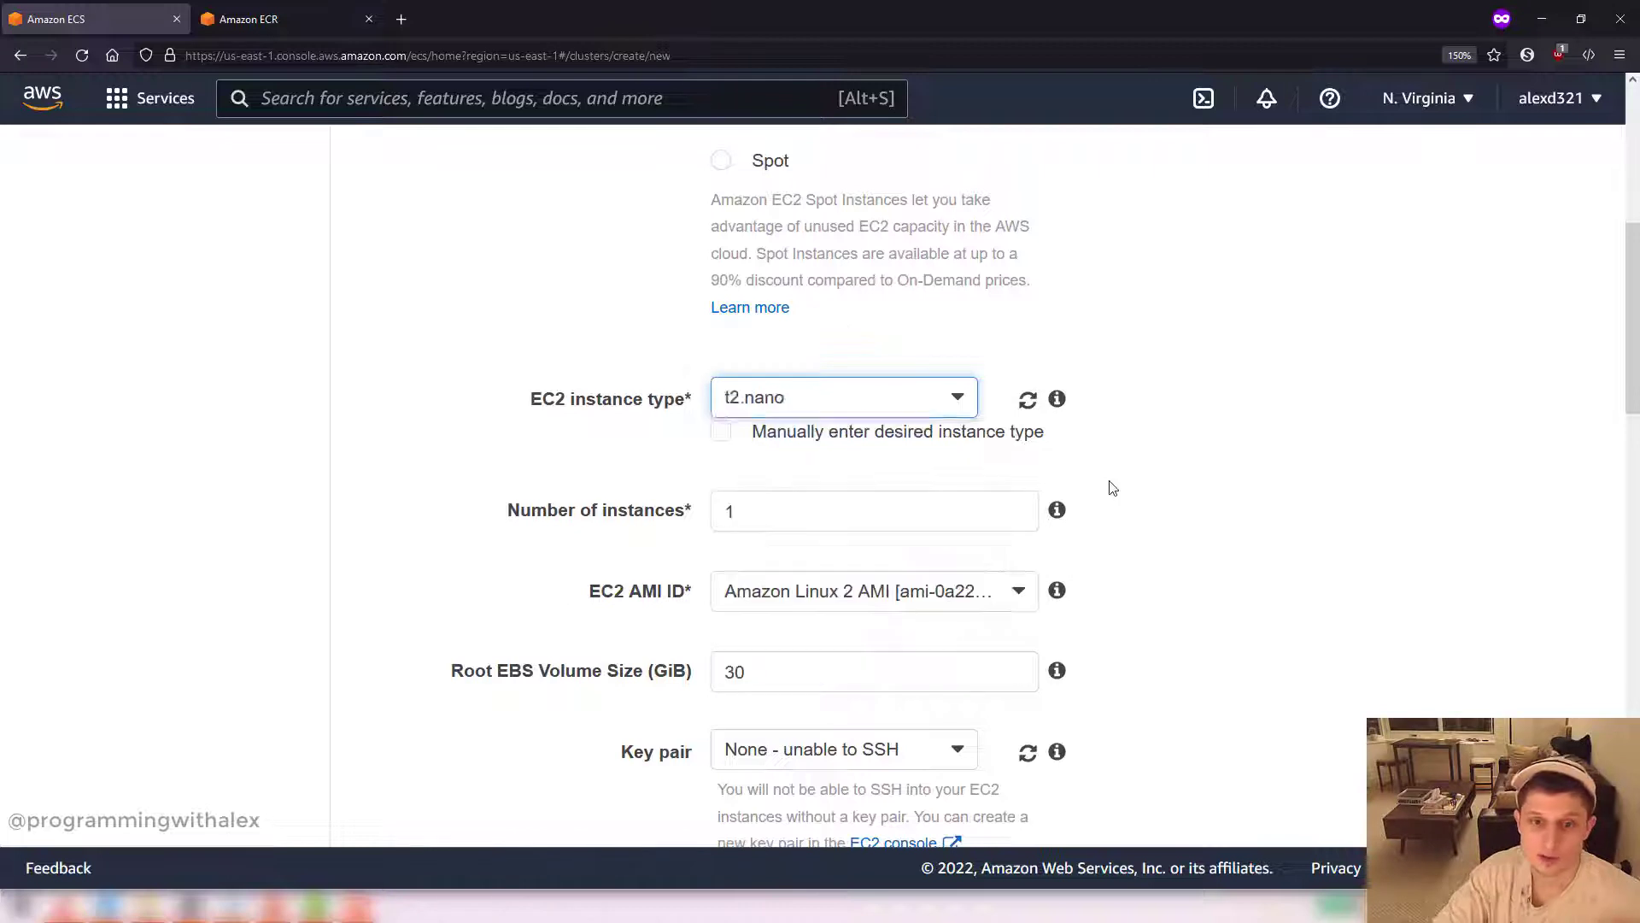
left_click(1110, 487)
scroll(775, 384, "down", 2)
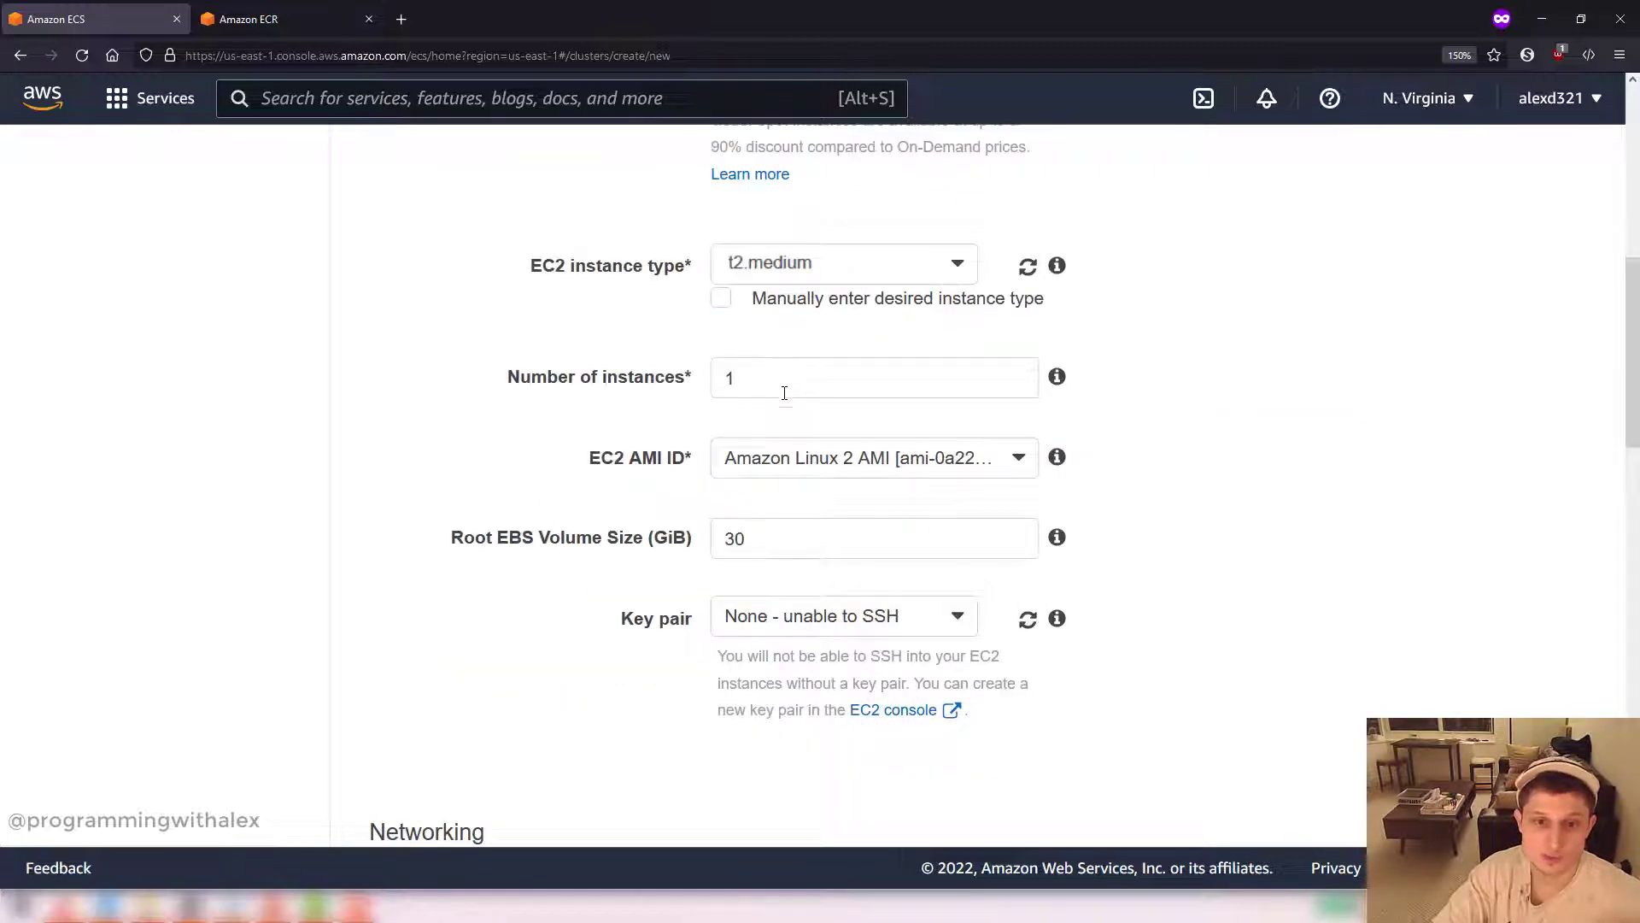
Step: Check the cluster's key pair choices, then start a new key pair named aws-ecs-demo-key-pair in the EC2 console
left_click(820, 617)
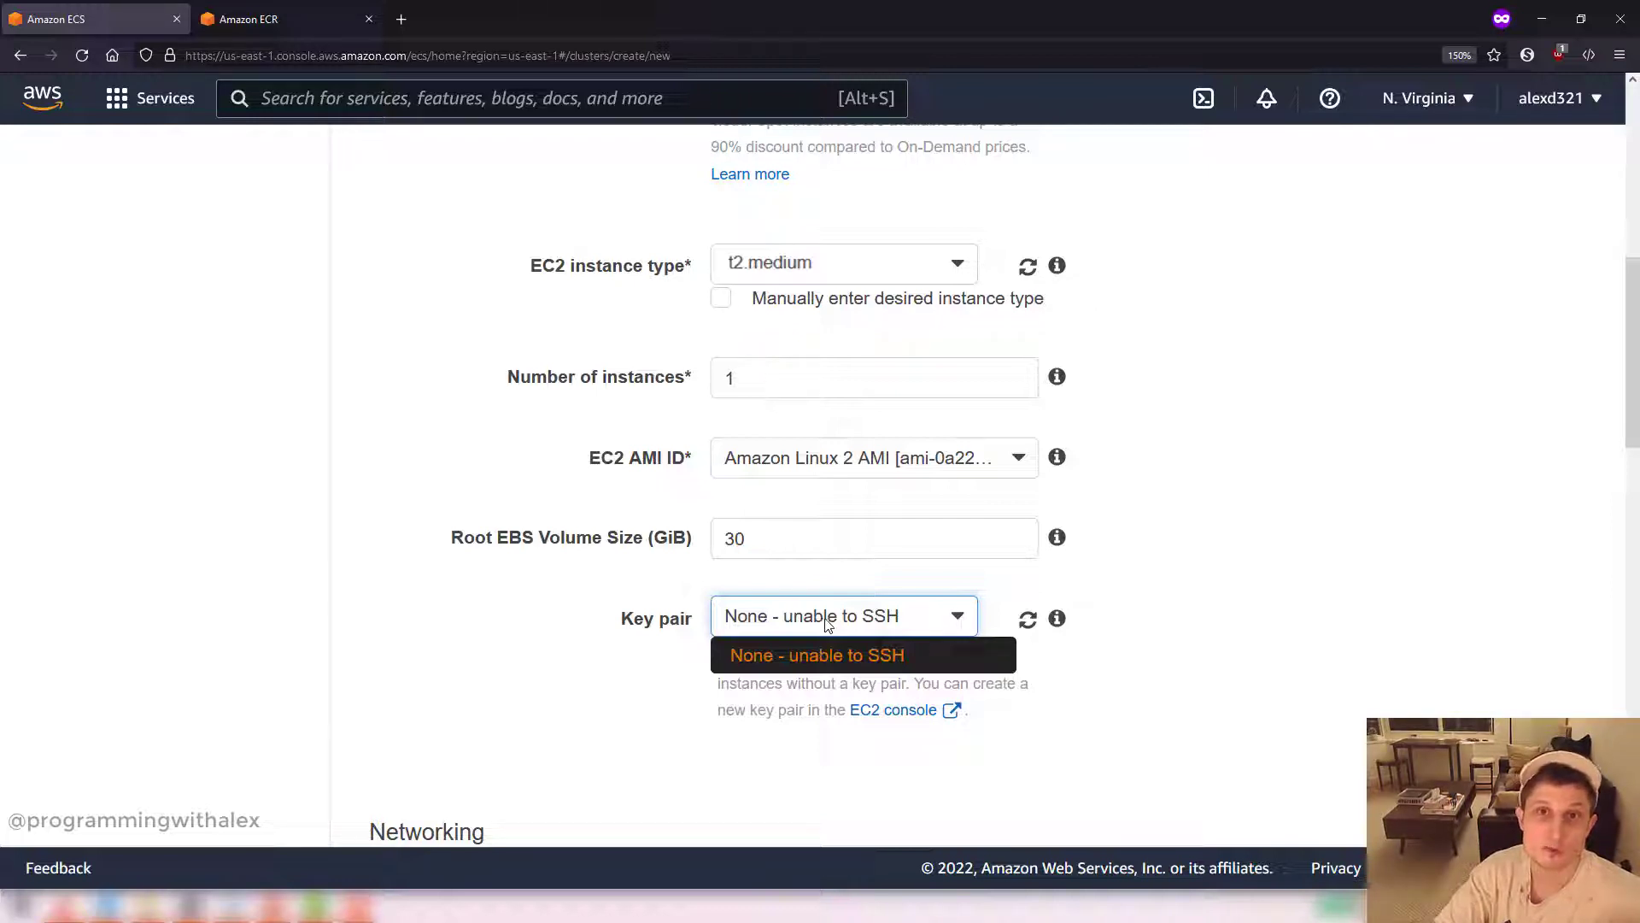
left_click(1155, 690)
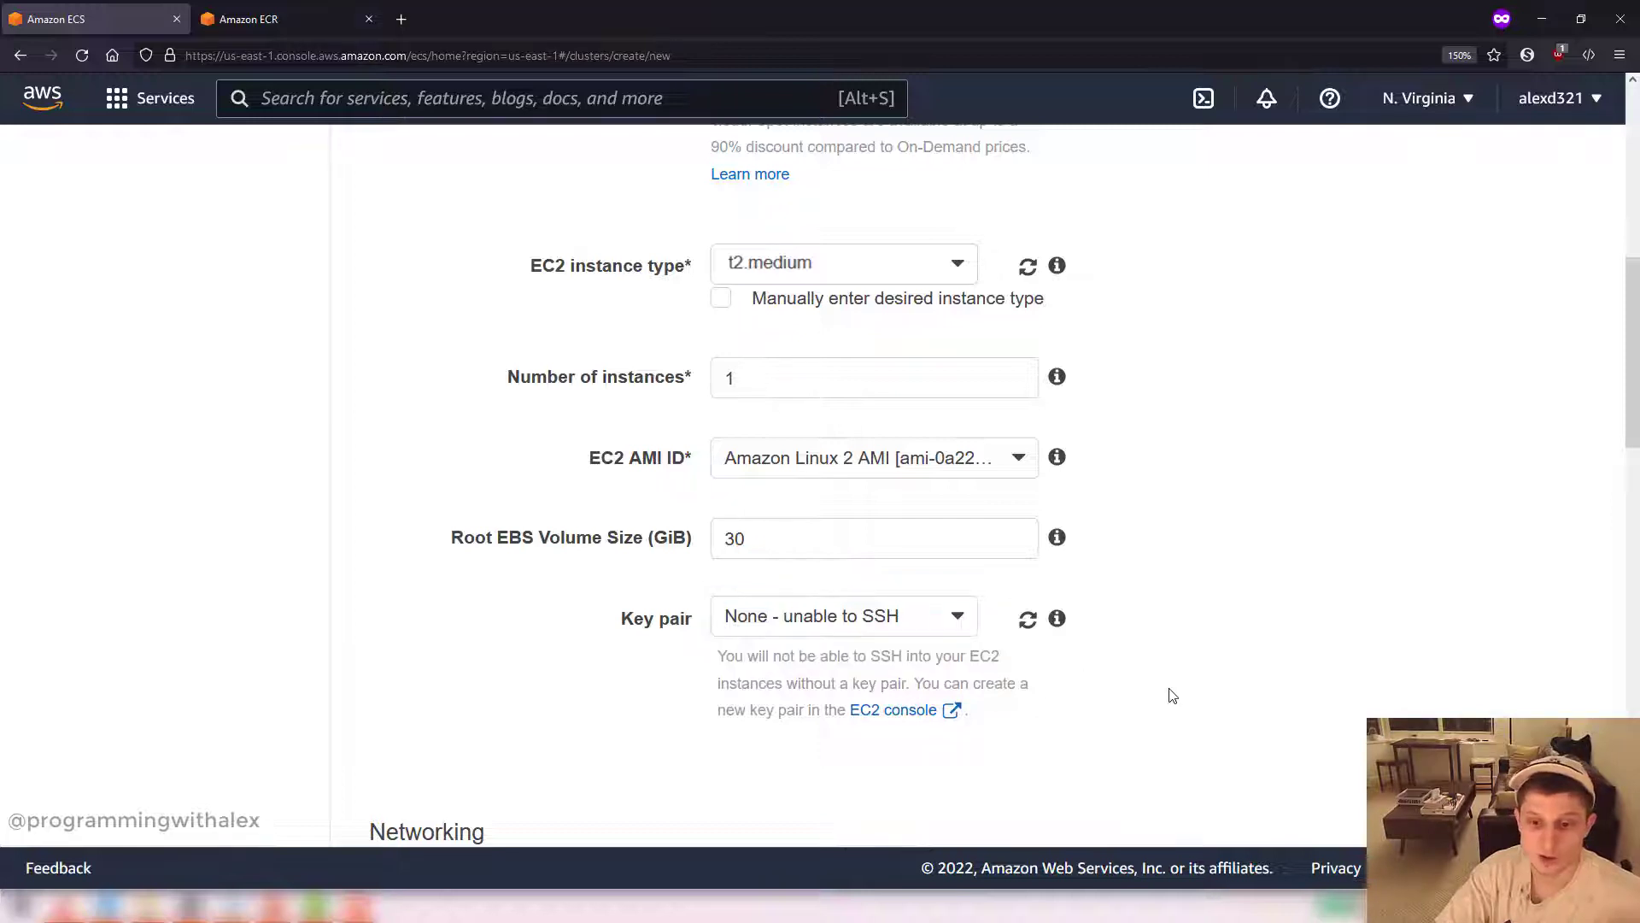
left_click(917, 712)
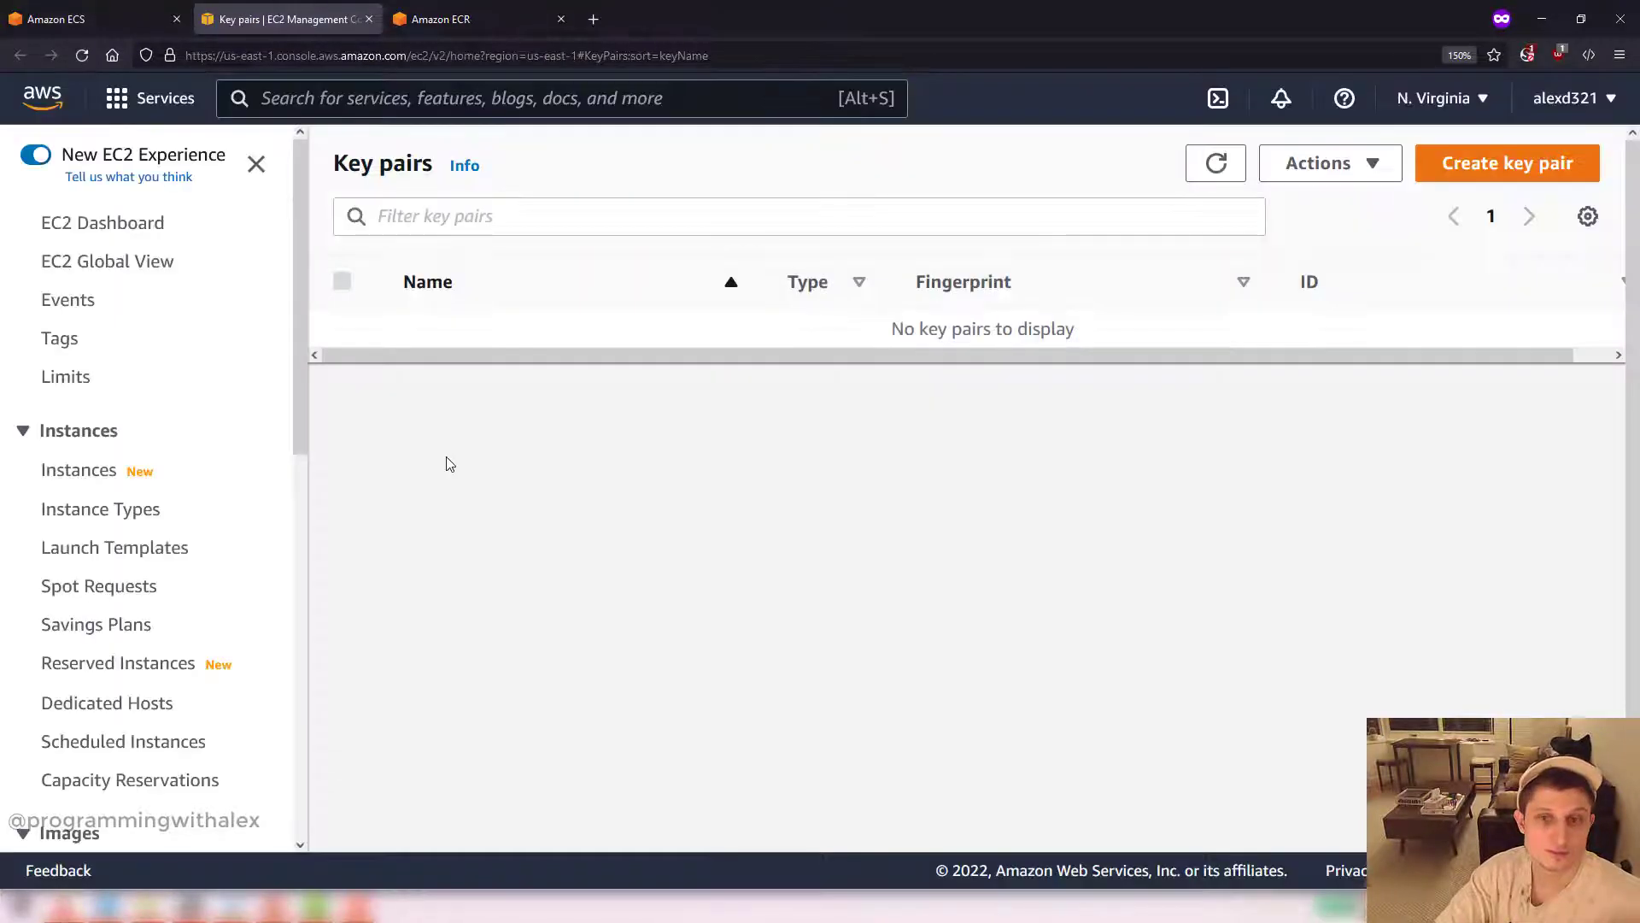
left_click(1509, 164)
left_click(547, 466)
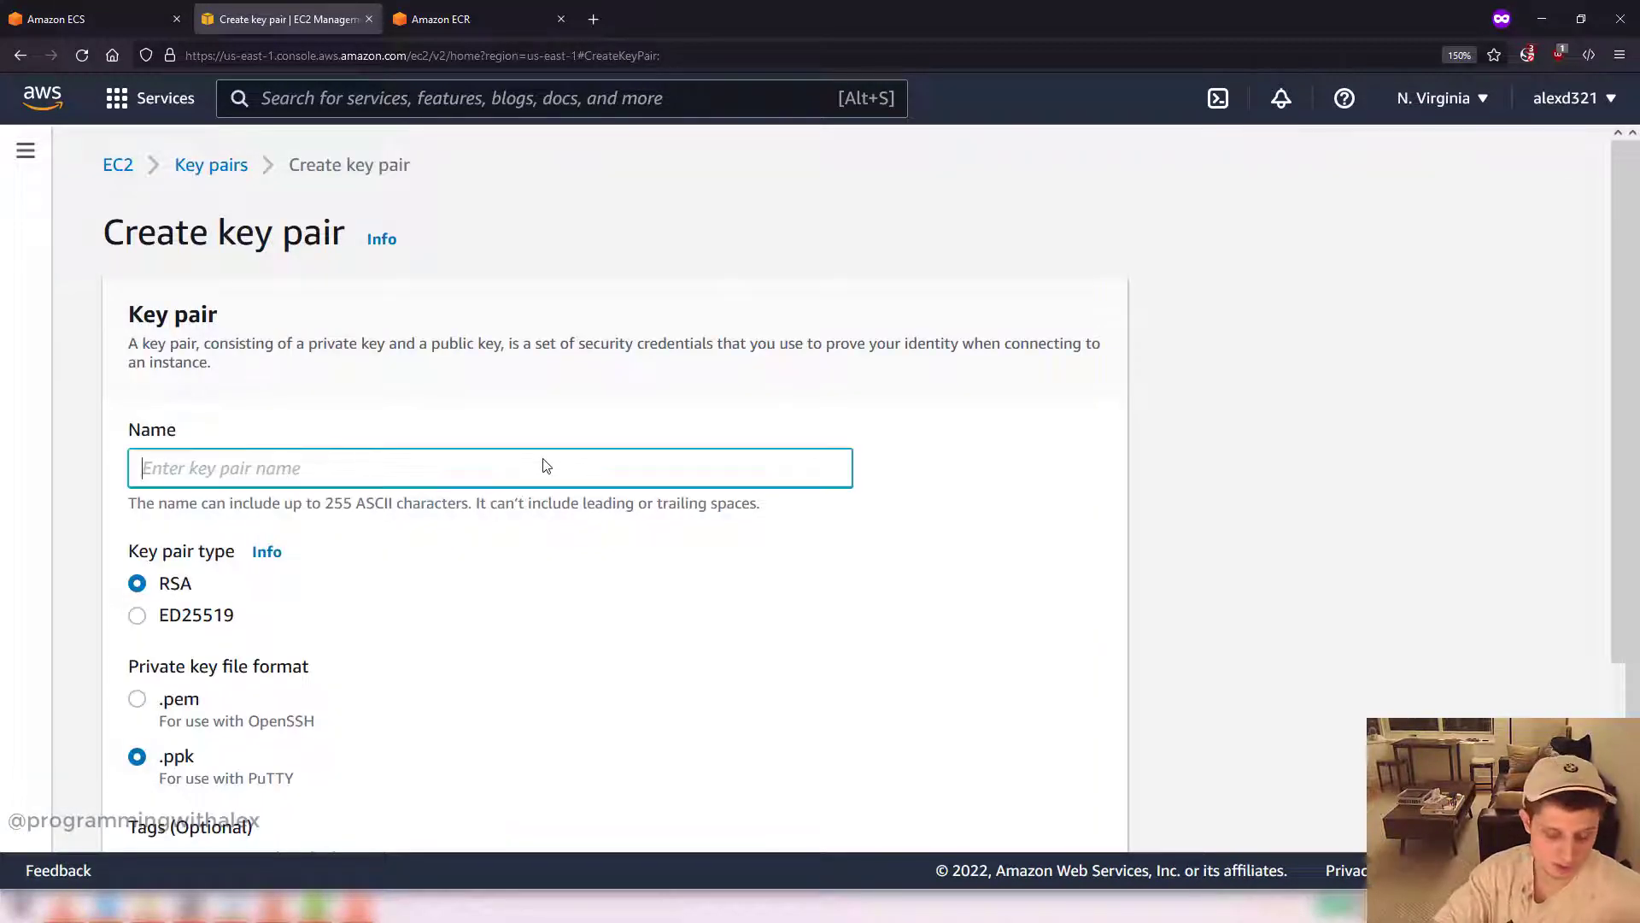
type("aws-ecs-")
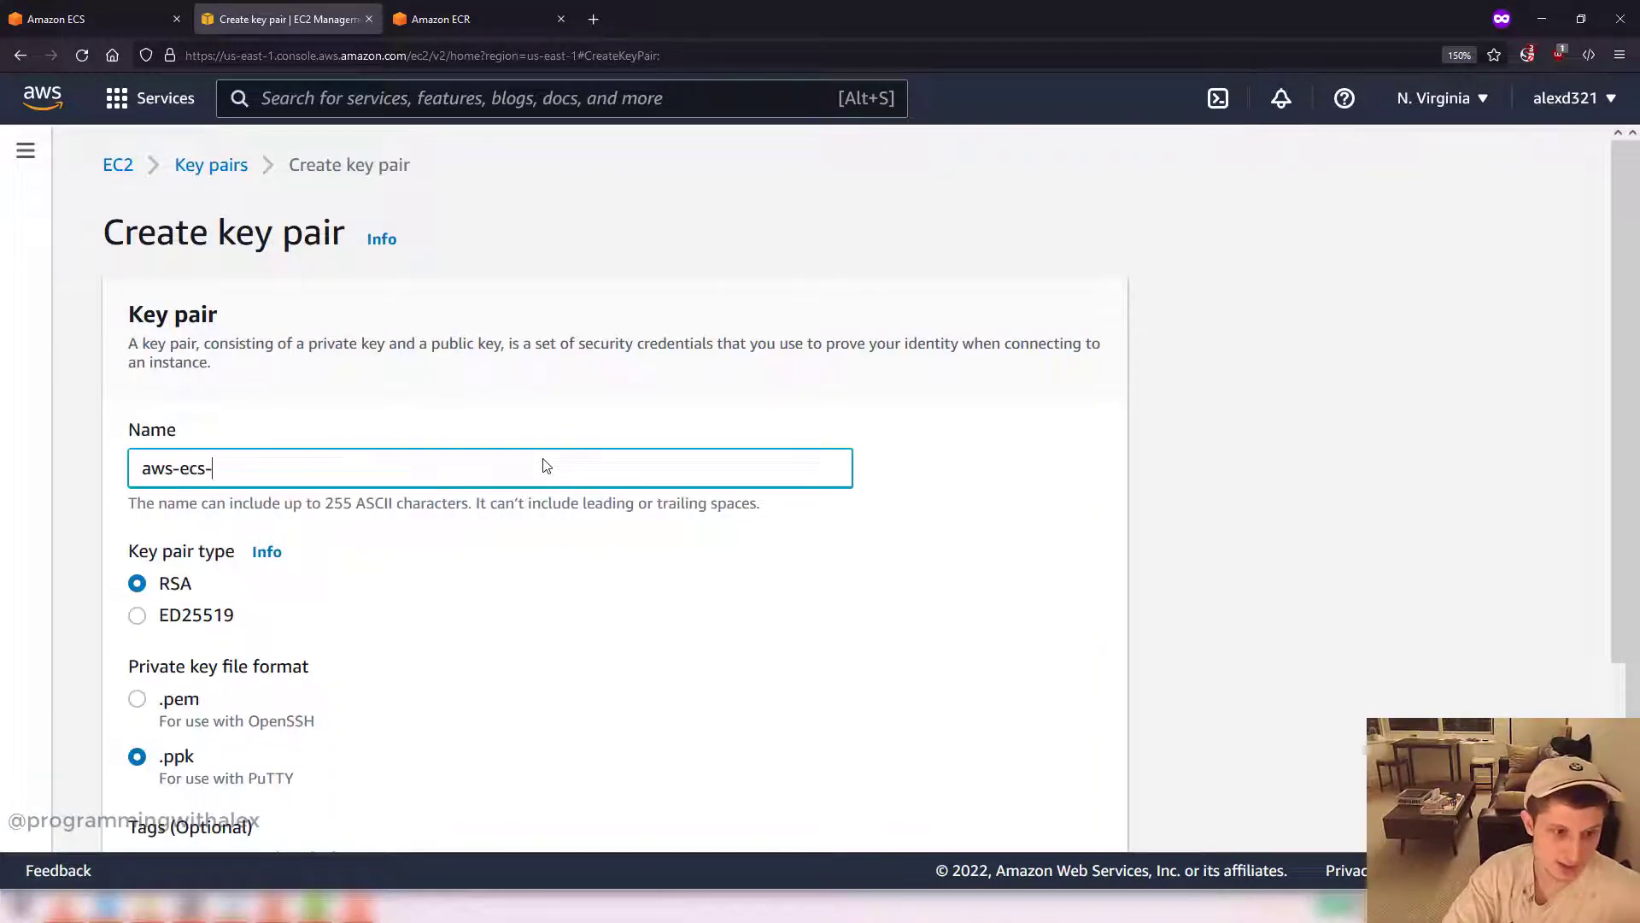
type("demo-key-pair")
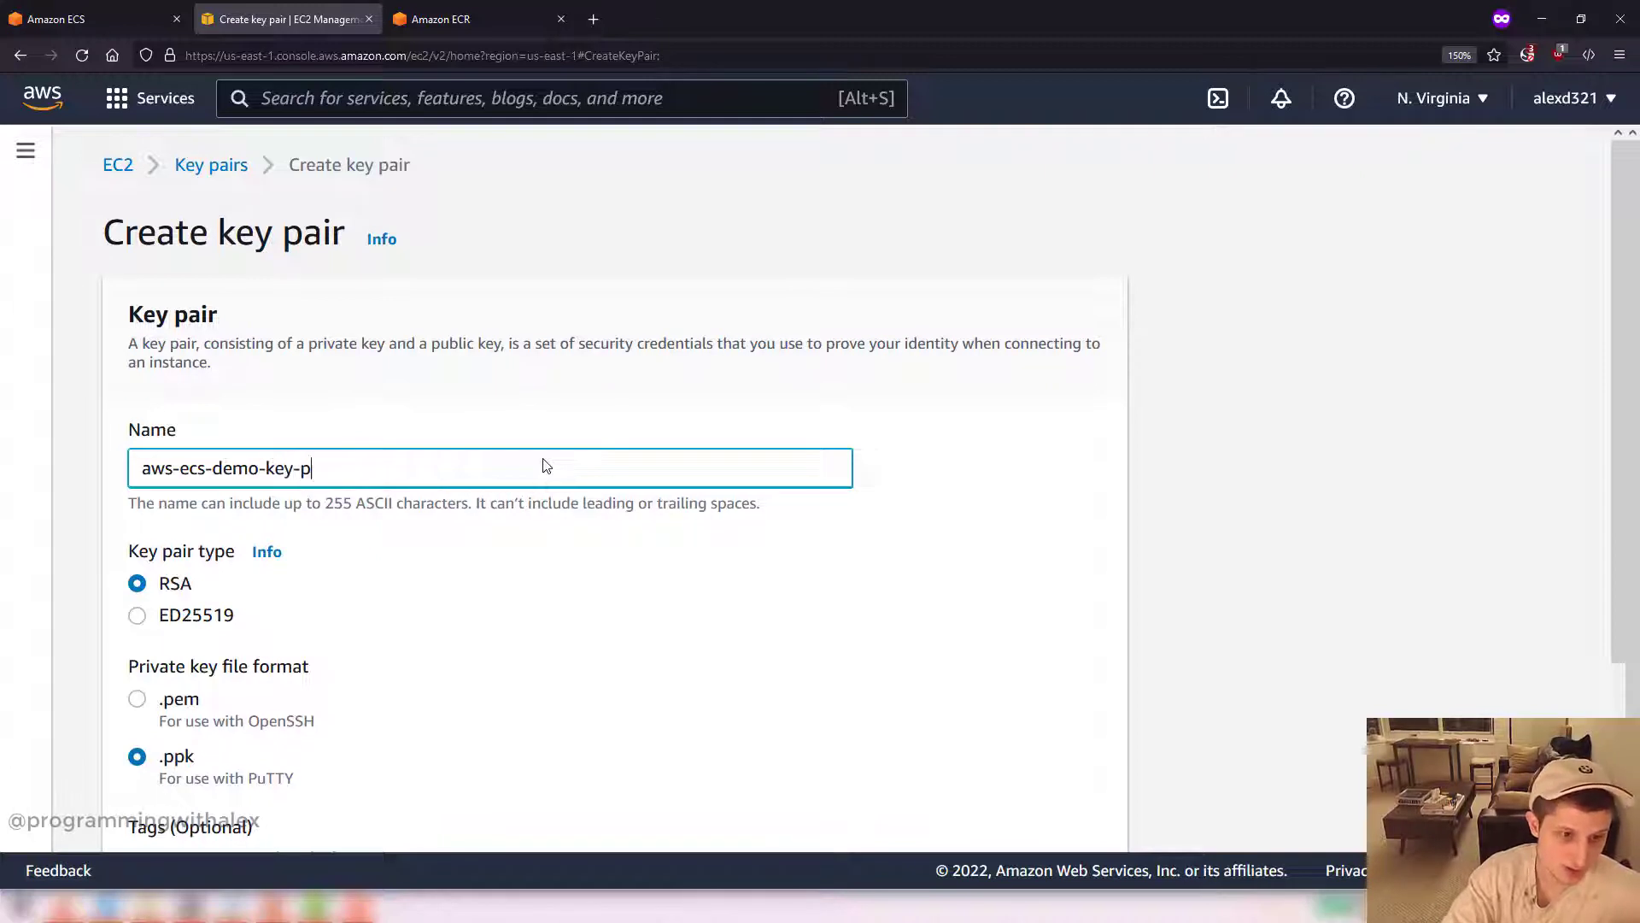
left_click(740, 592)
Step: Create the key pair with the RSA type and .ppk private key format, and dismiss the notification
scroll(662, 633, "down", 3)
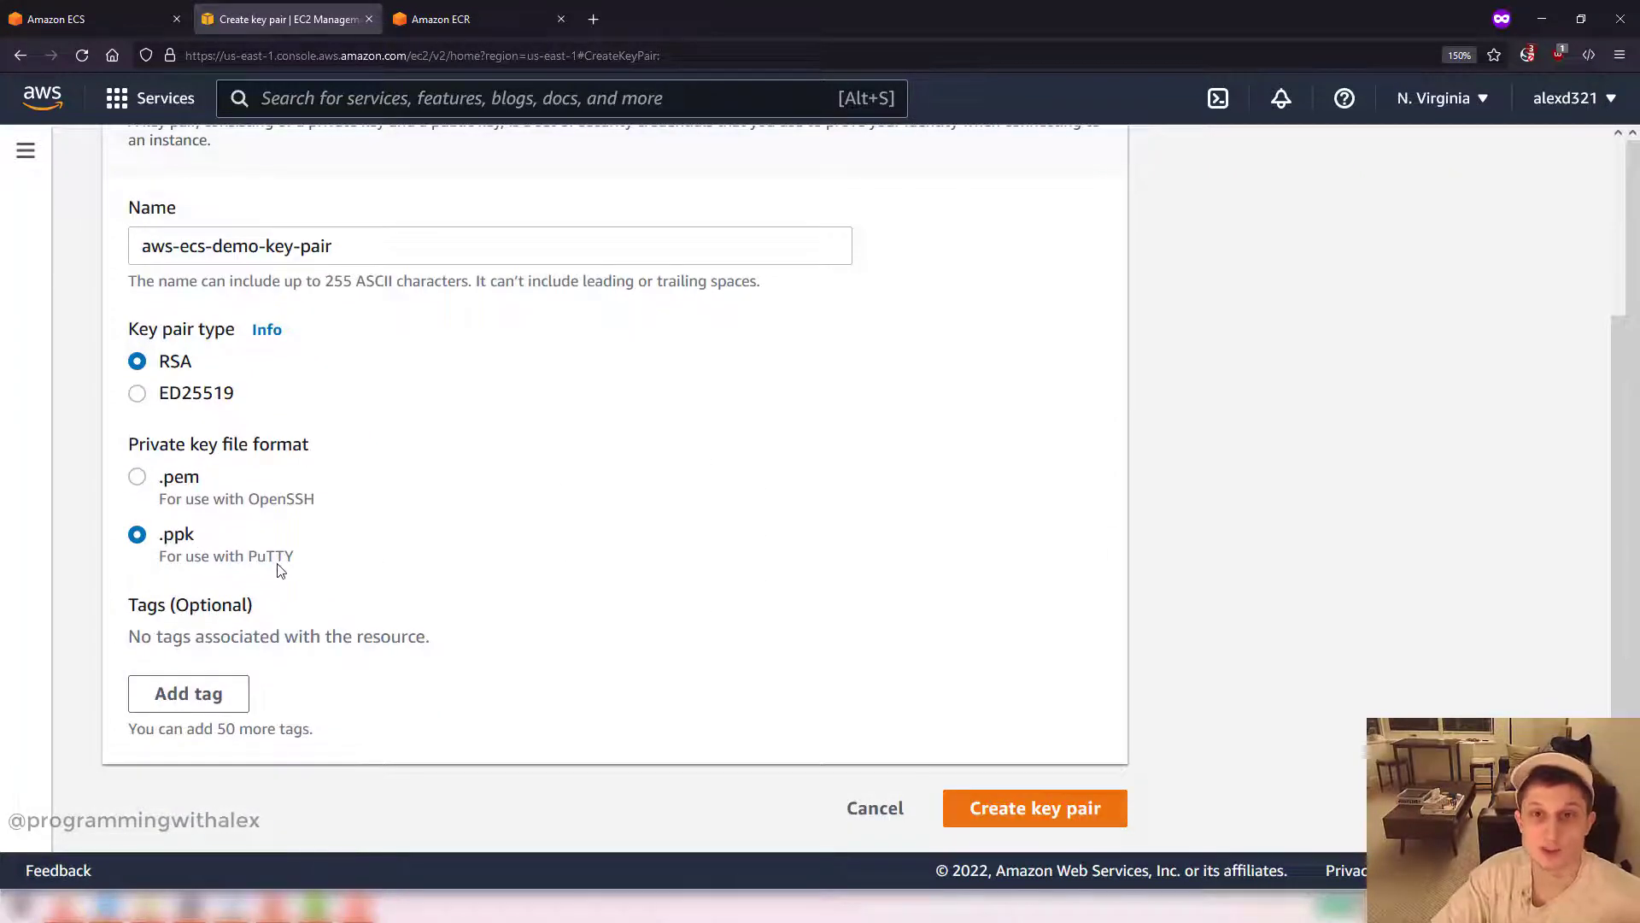
left_click(1035, 823)
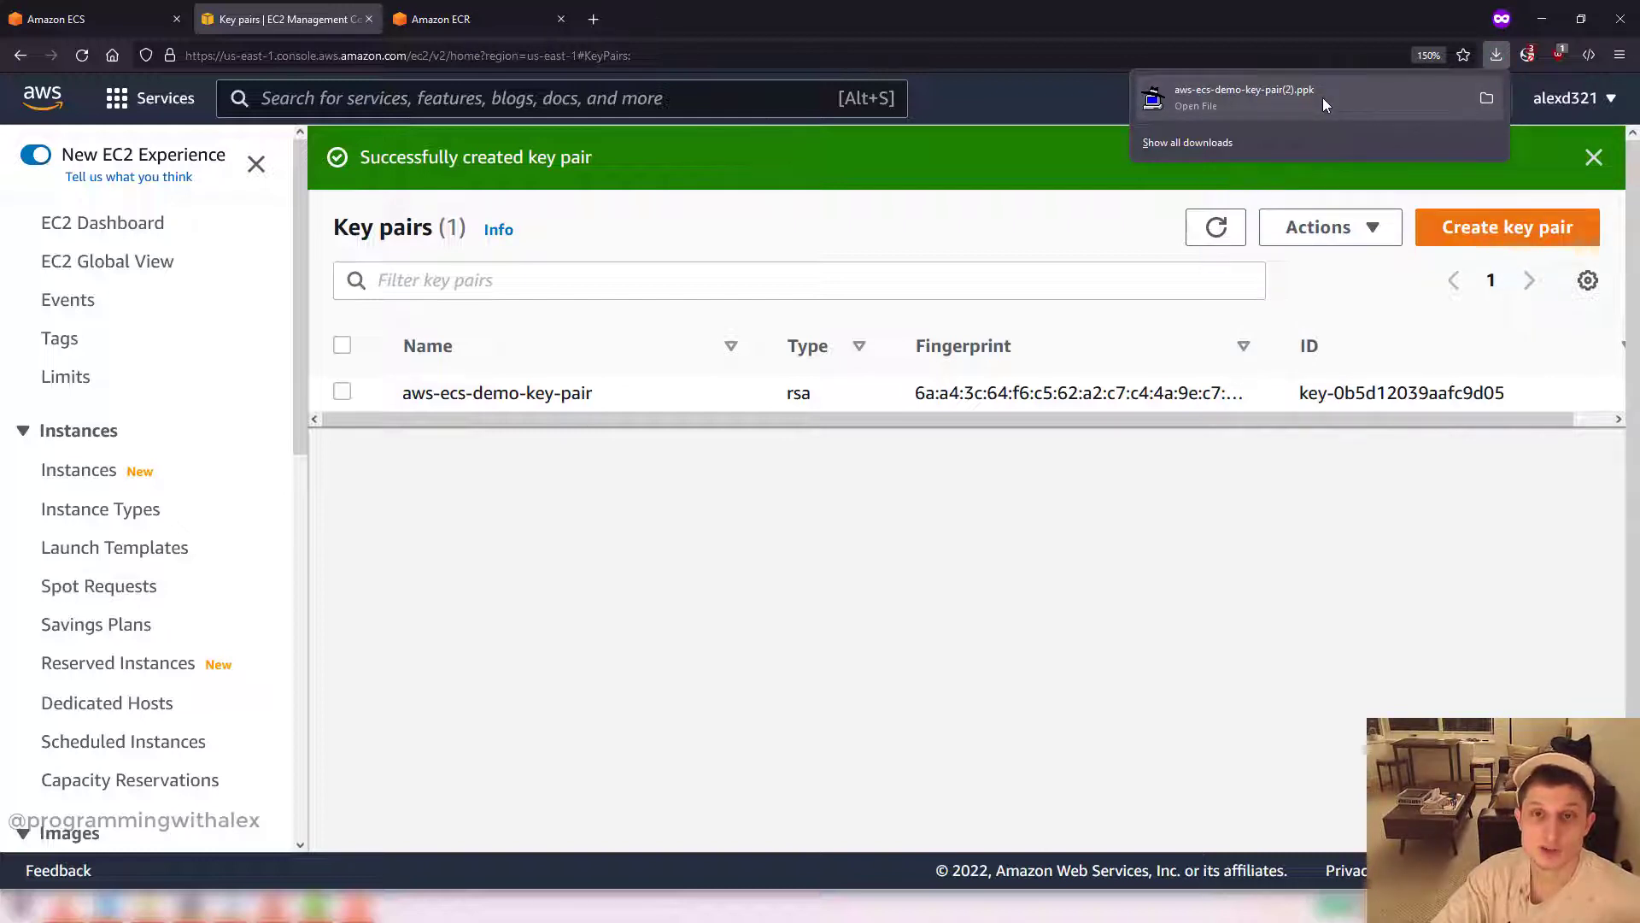
left_click(1038, 517)
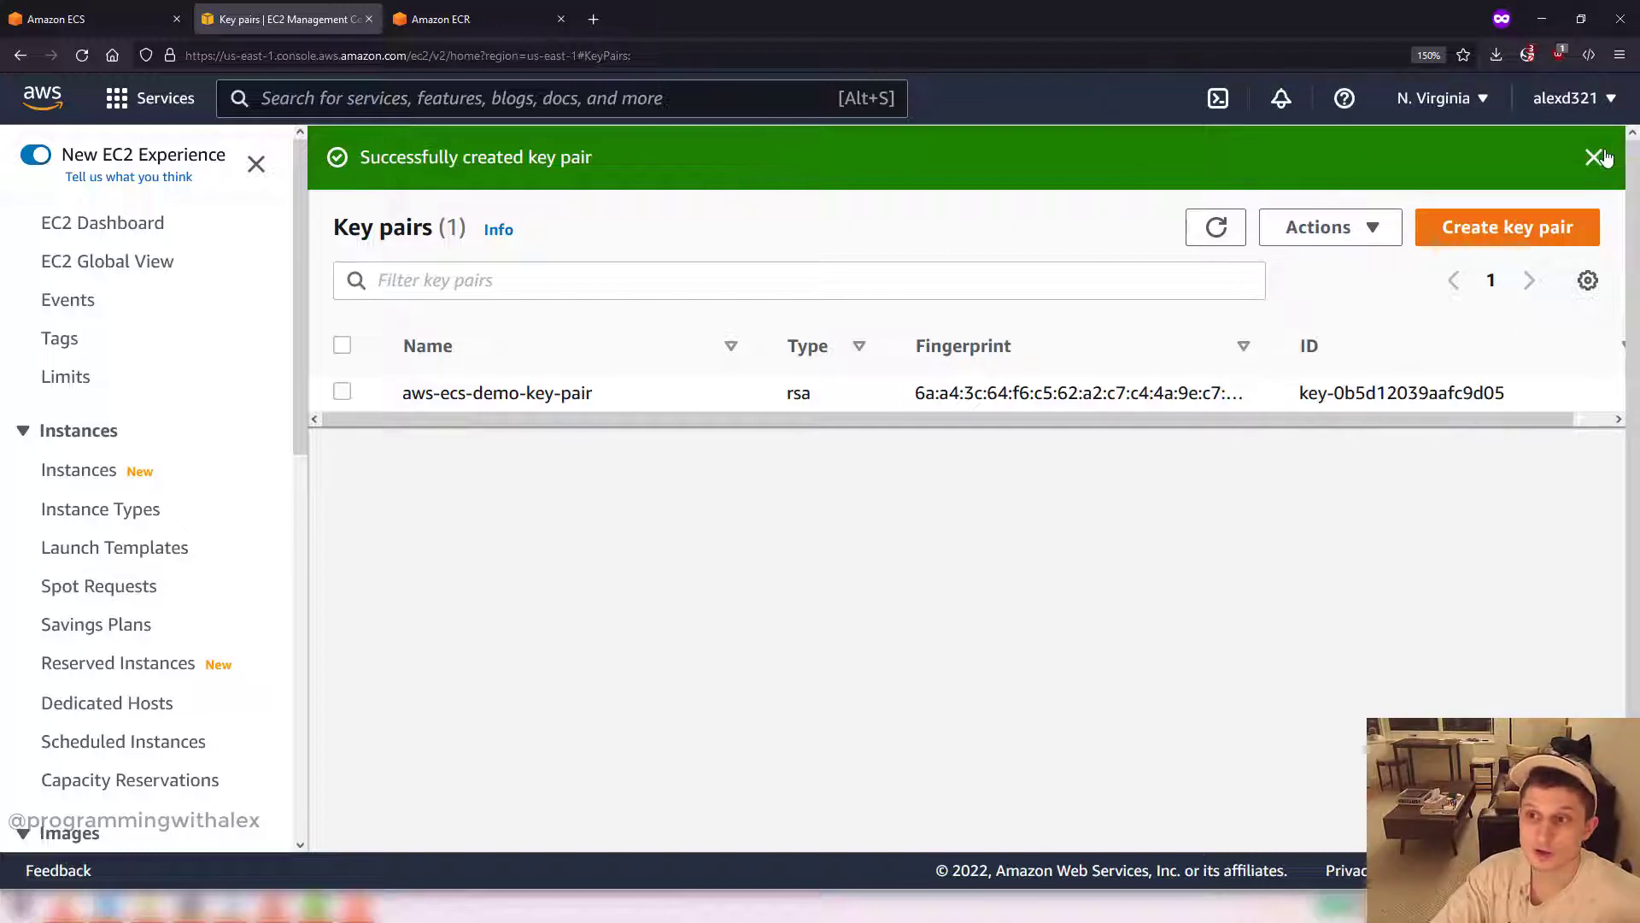
left_click(1594, 157)
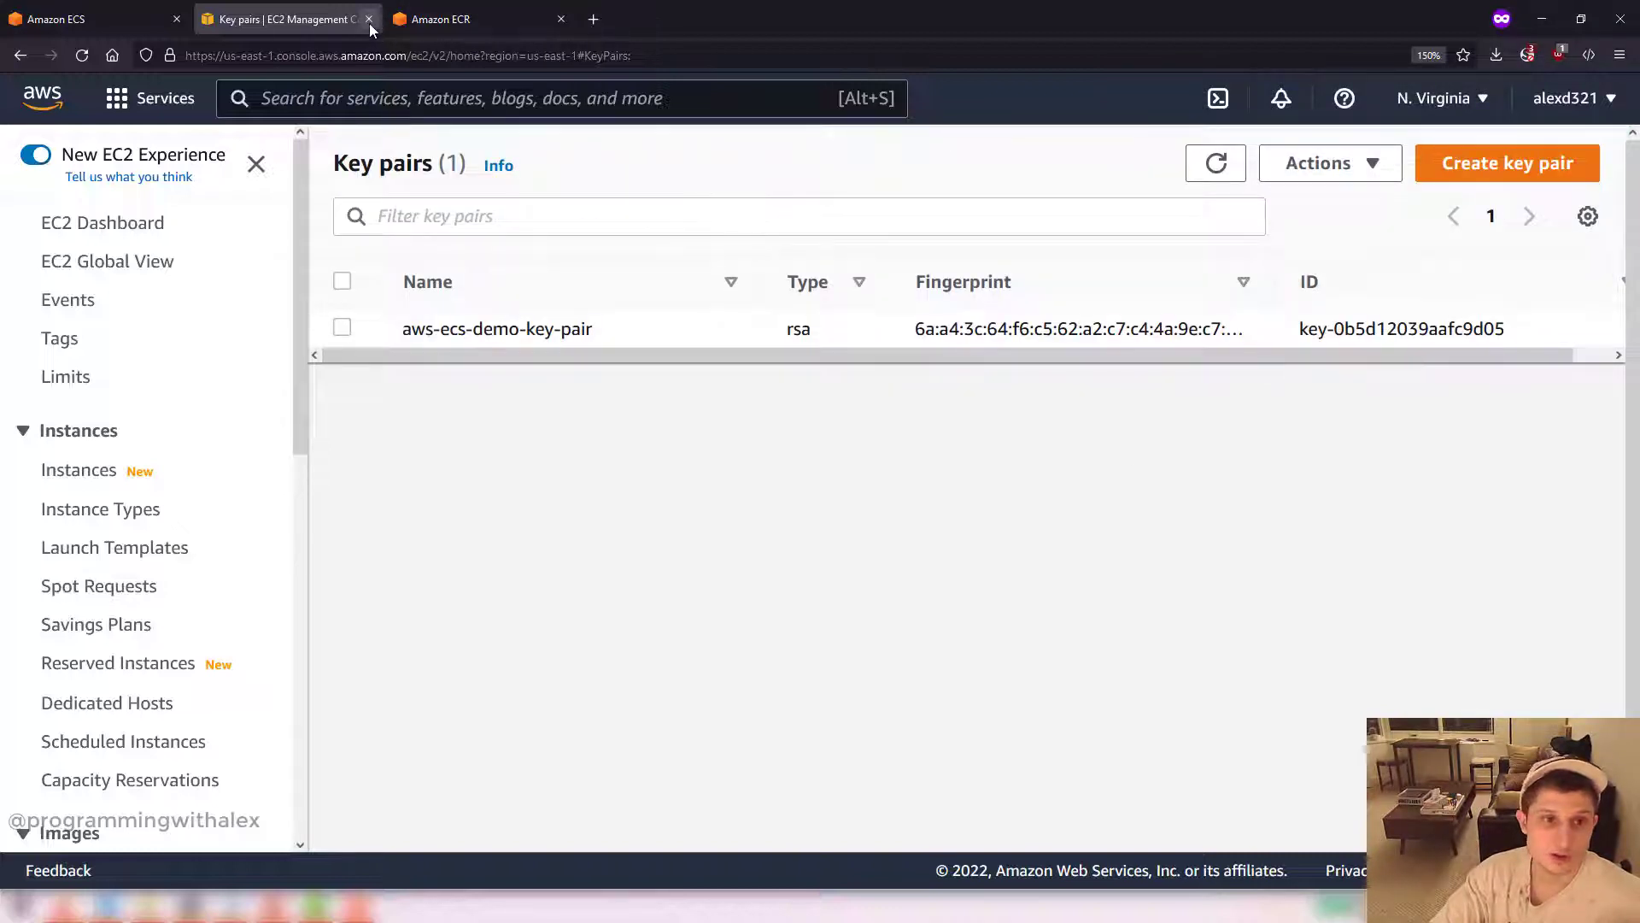
Step: Return to the cluster configuration and assign aws-ecs-demo-key-pair as the instance key pair
left_click(369, 19)
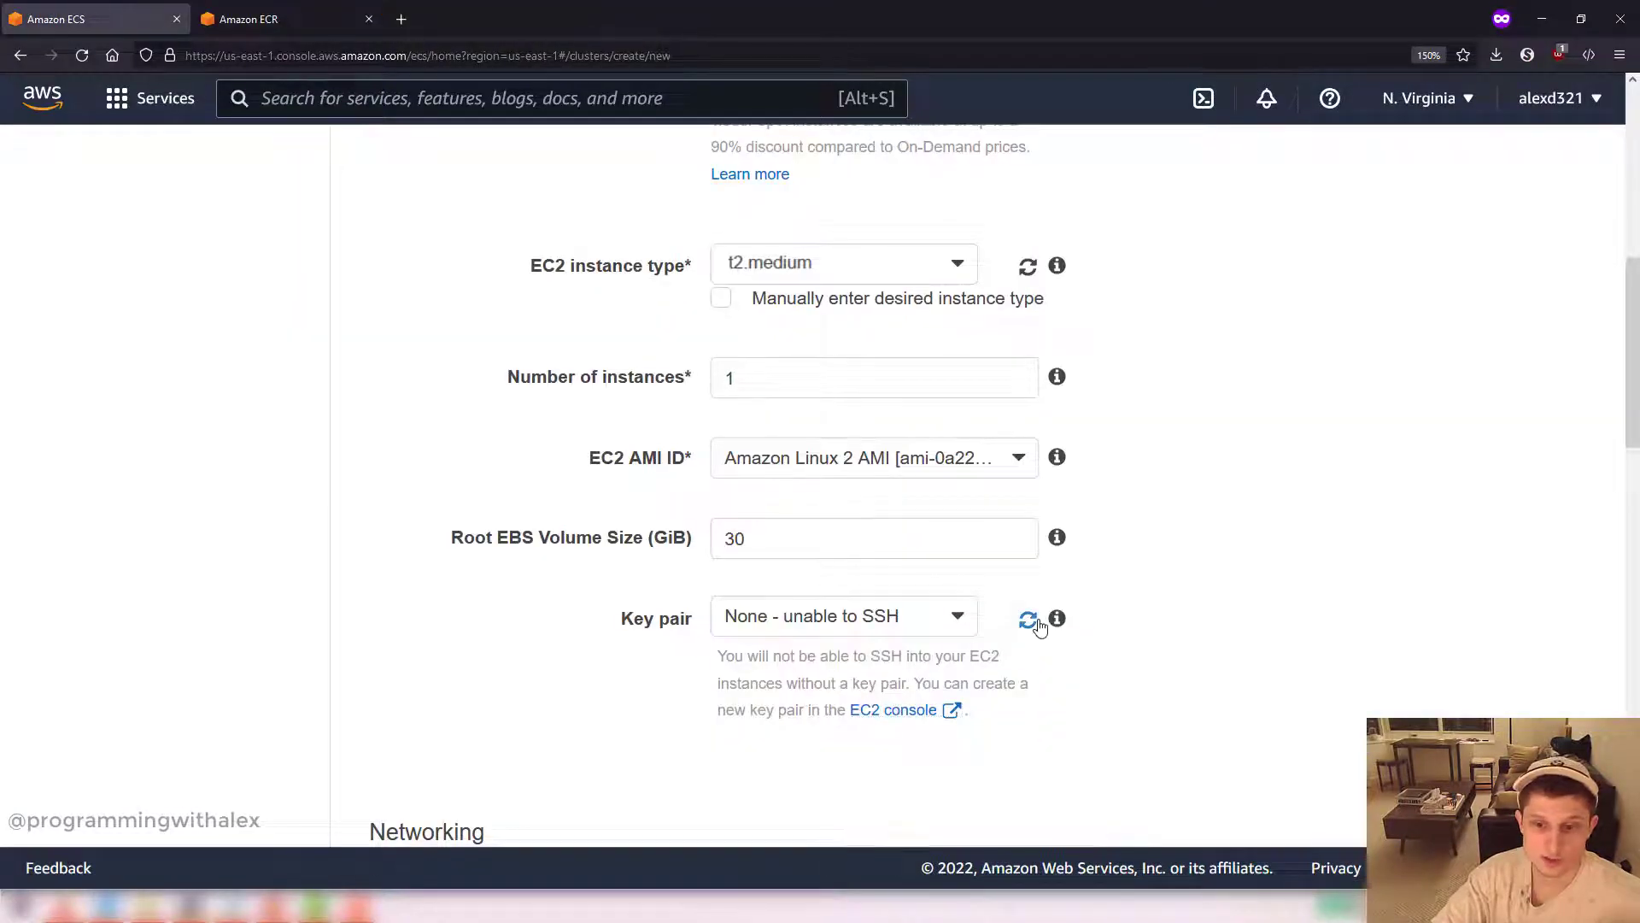
left_click(968, 622)
left_click(888, 693)
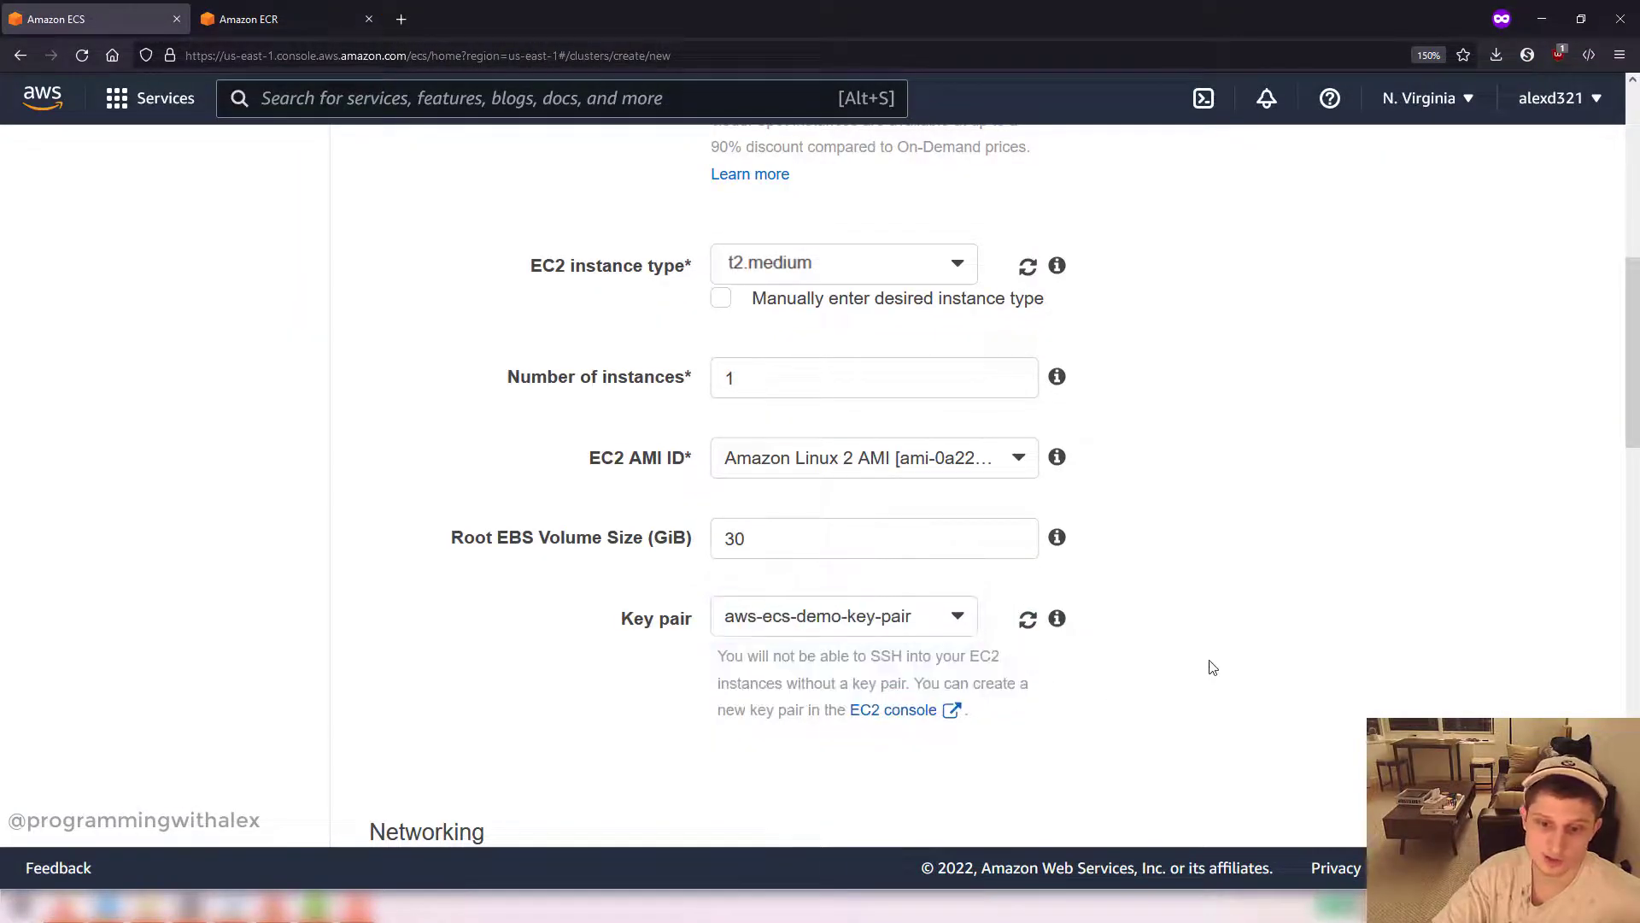
Step: Review the cluster's VPC choices and keep the networking set to create a new VPC
scroll(1179, 649, "down", 5)
mouse_move(1074, 553)
scroll(1075, 553, "down", 2)
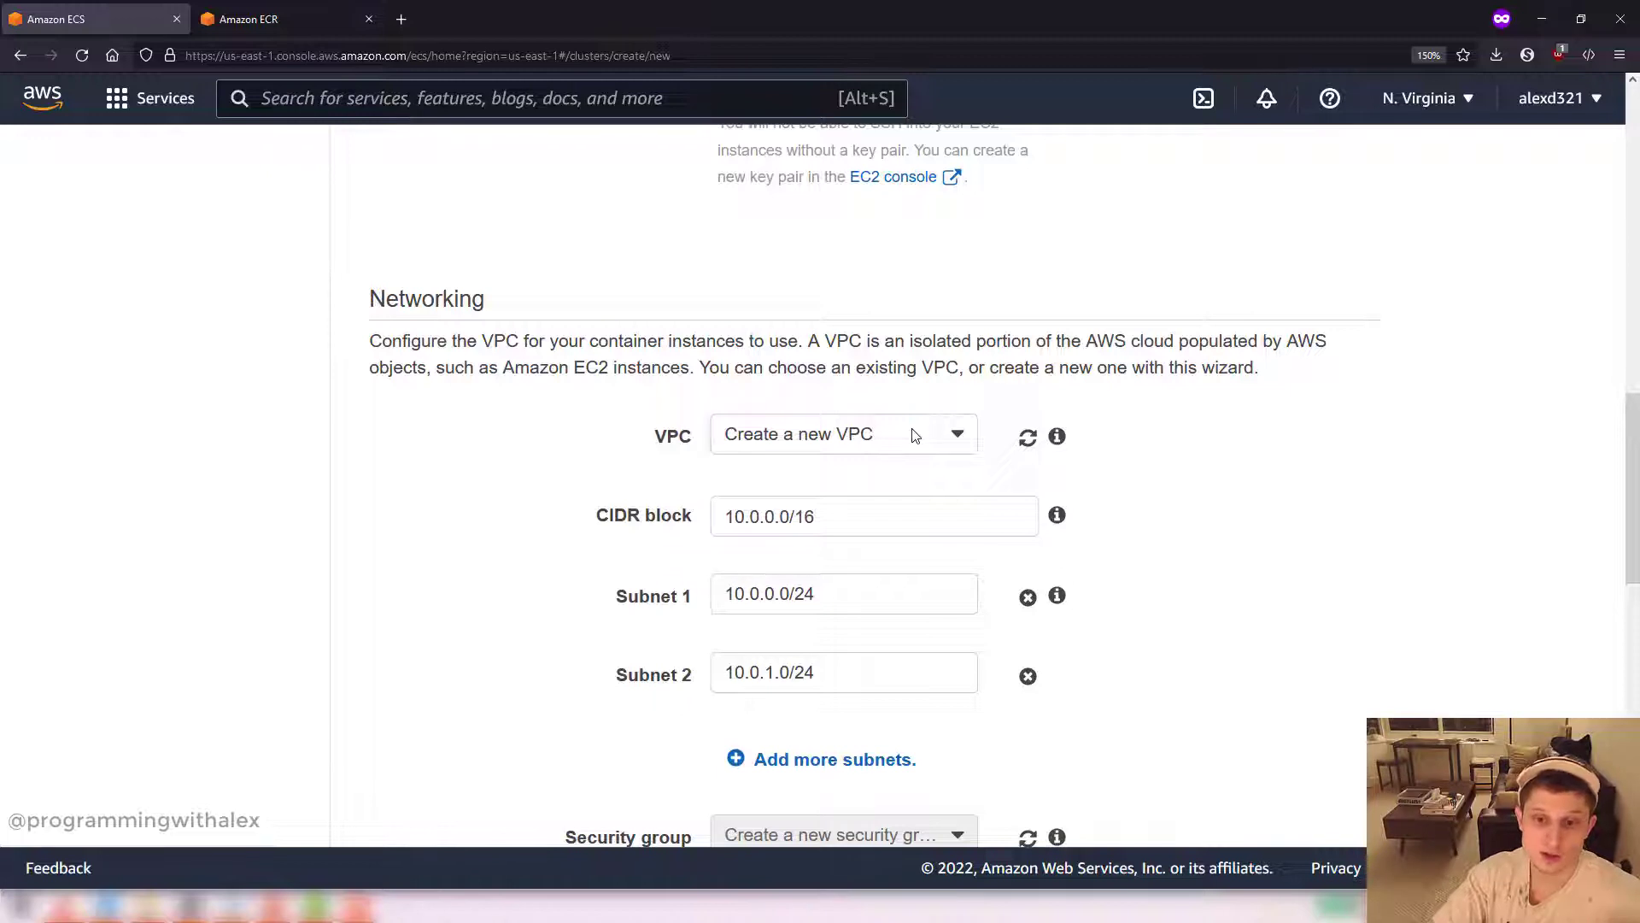
left_click(915, 436)
left_click(915, 436)
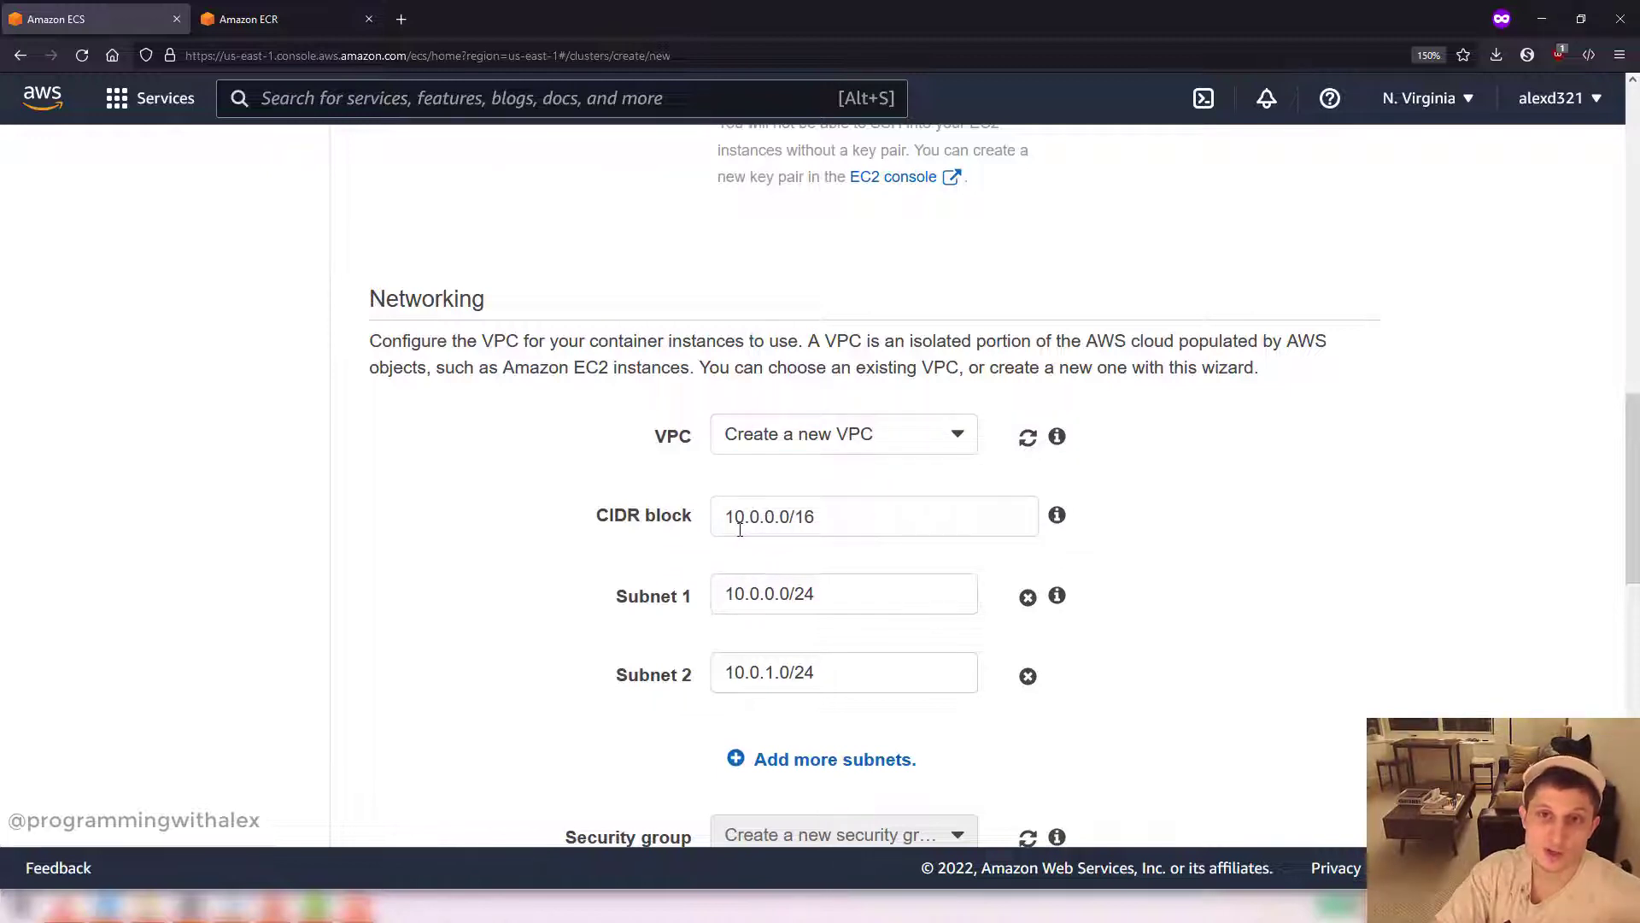
Step: Keep the default subnets, security group rules and ecsInstanceRole, and create the cluster
scroll(740, 529, "down", 5)
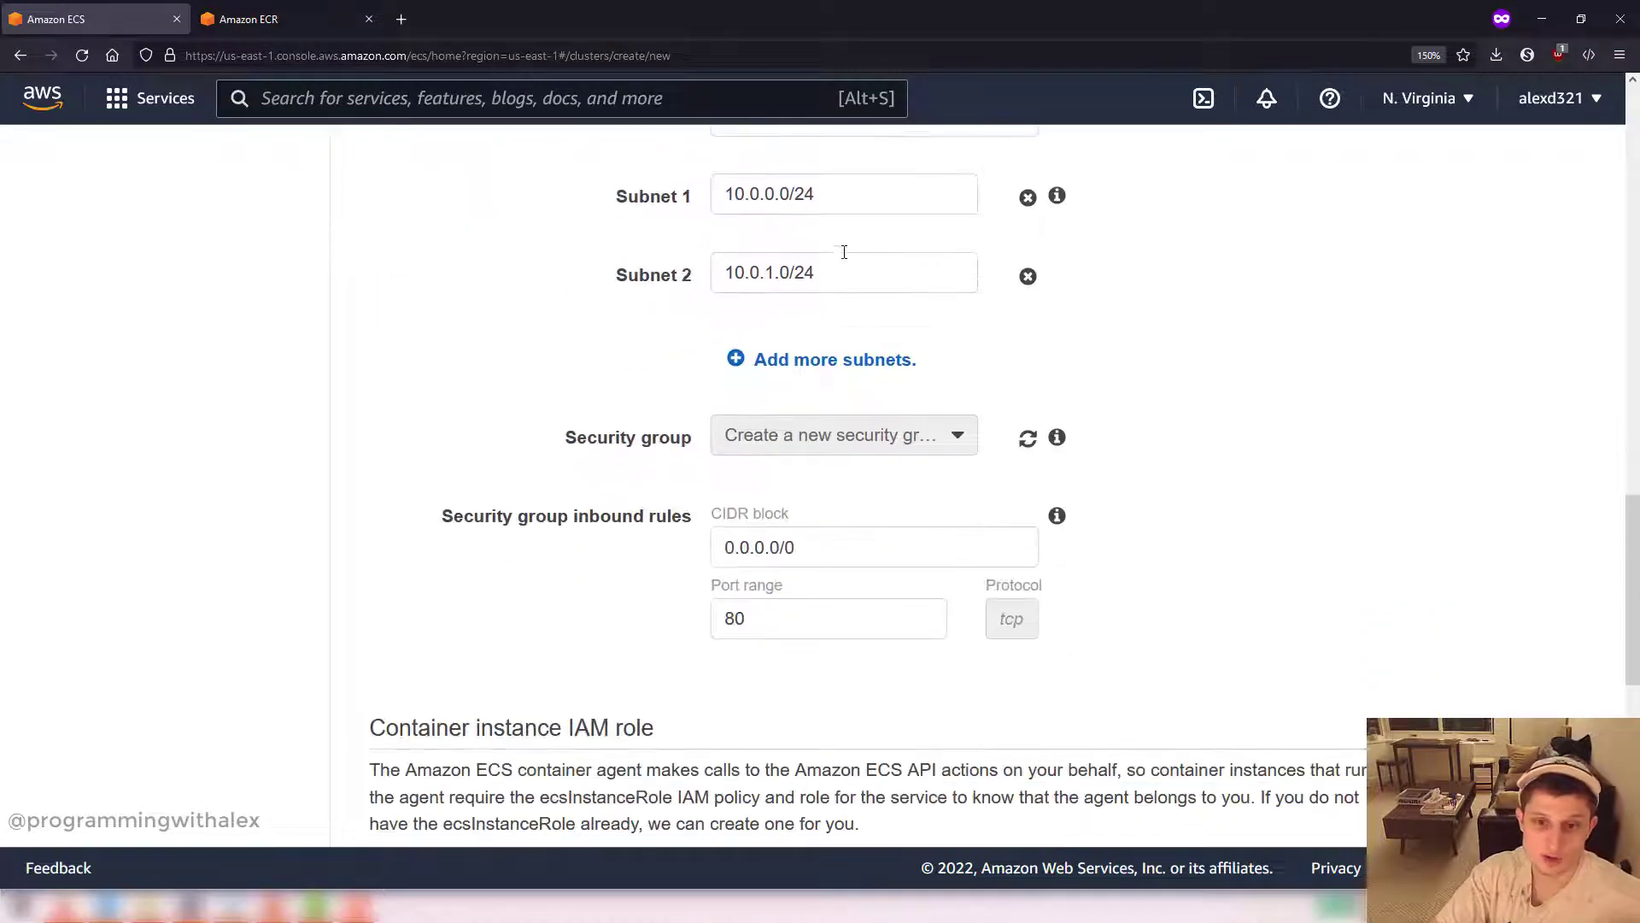
scroll(816, 427, "down", 2)
scroll(831, 479, "down", 3)
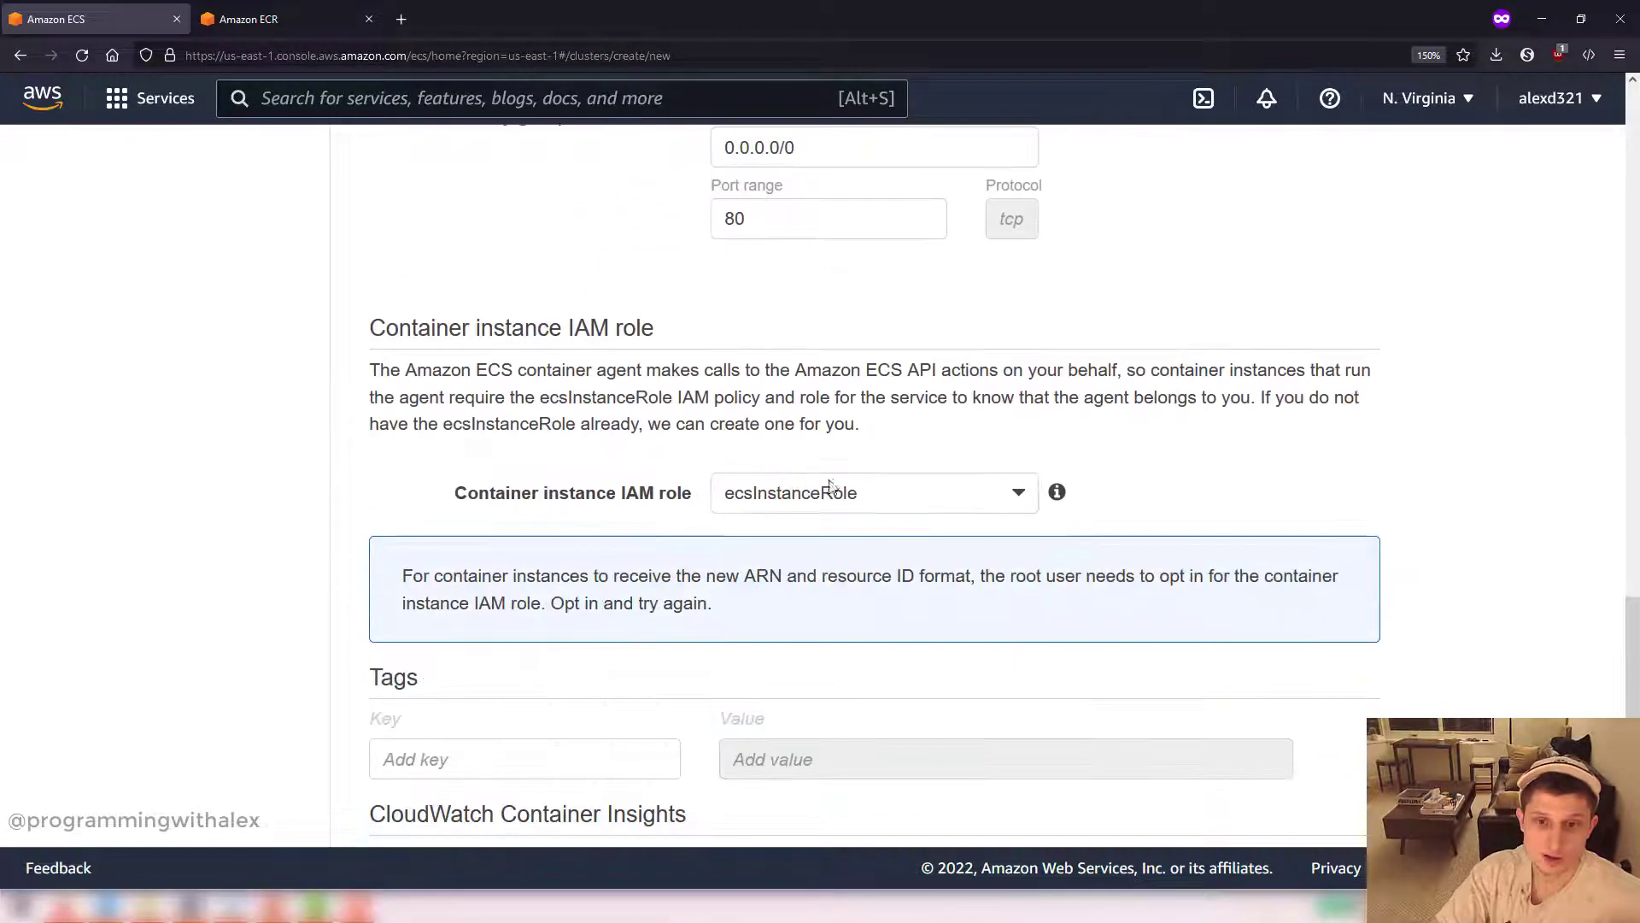
scroll(835, 487, "up", 3)
scroll(894, 288, "up", 1)
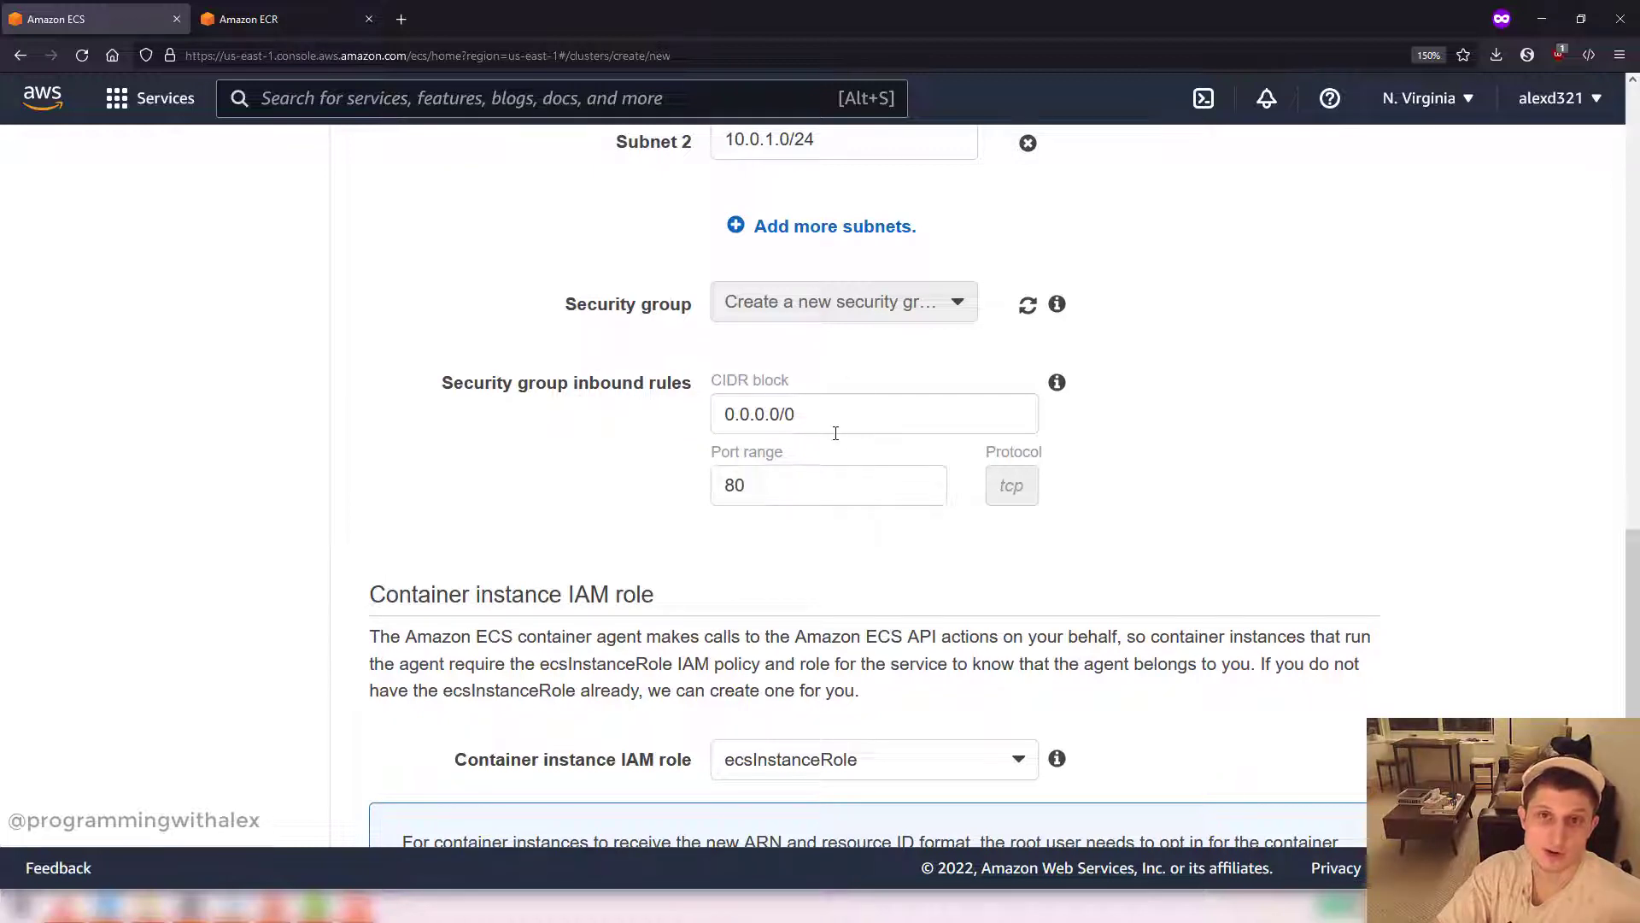
scroll(839, 487, "down", 5)
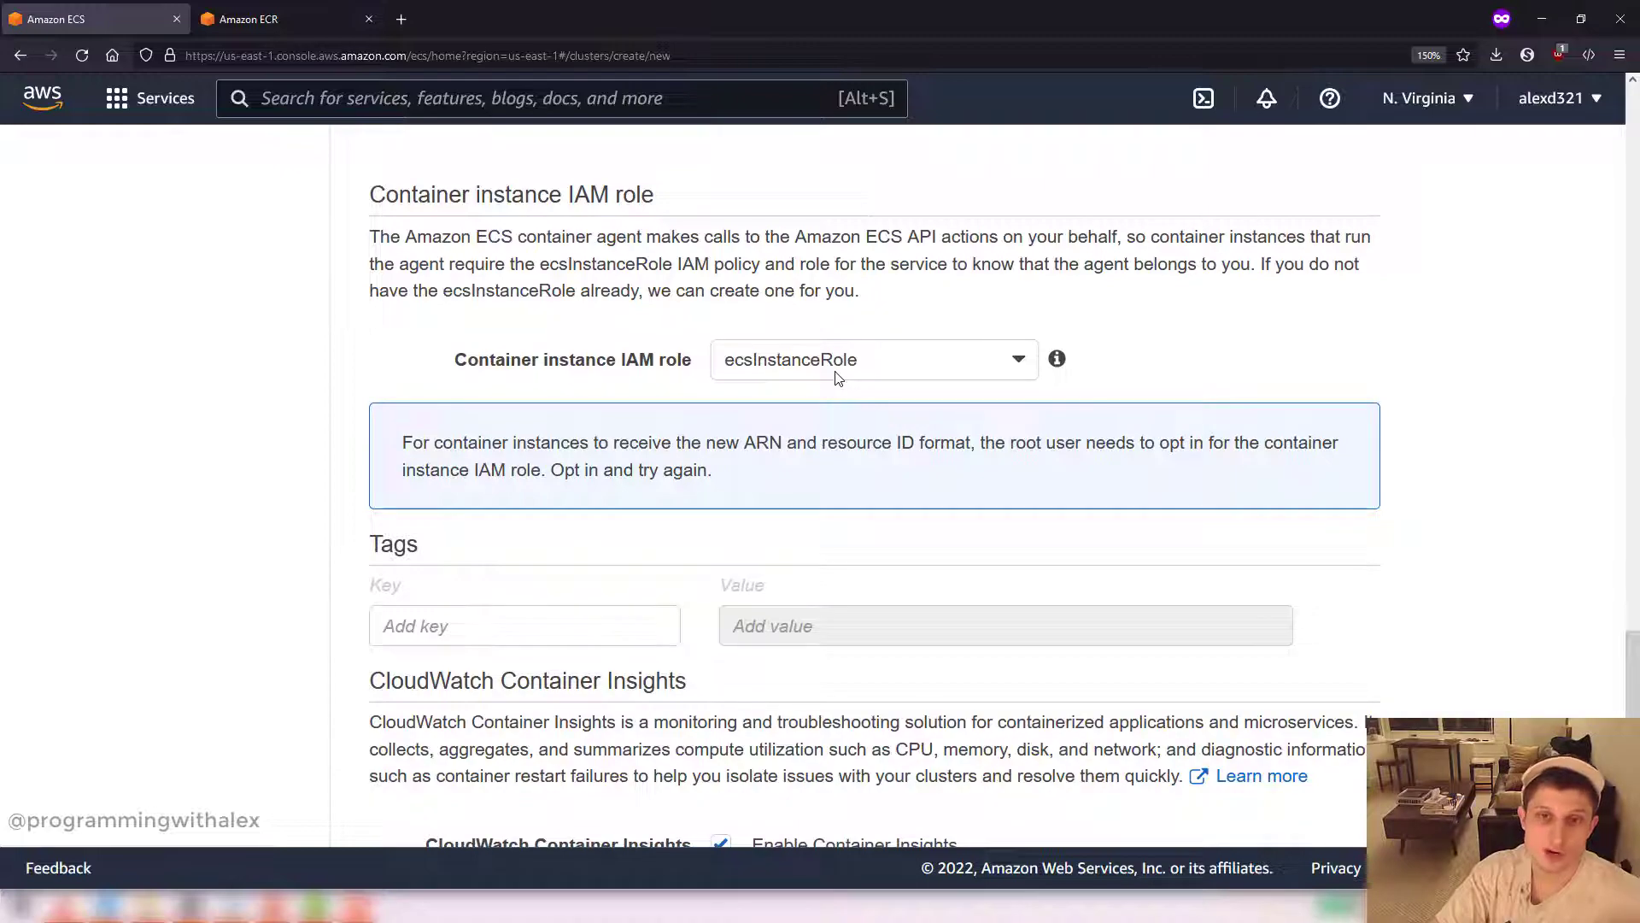
scroll(811, 444, "down", 3)
left_click(1333, 789)
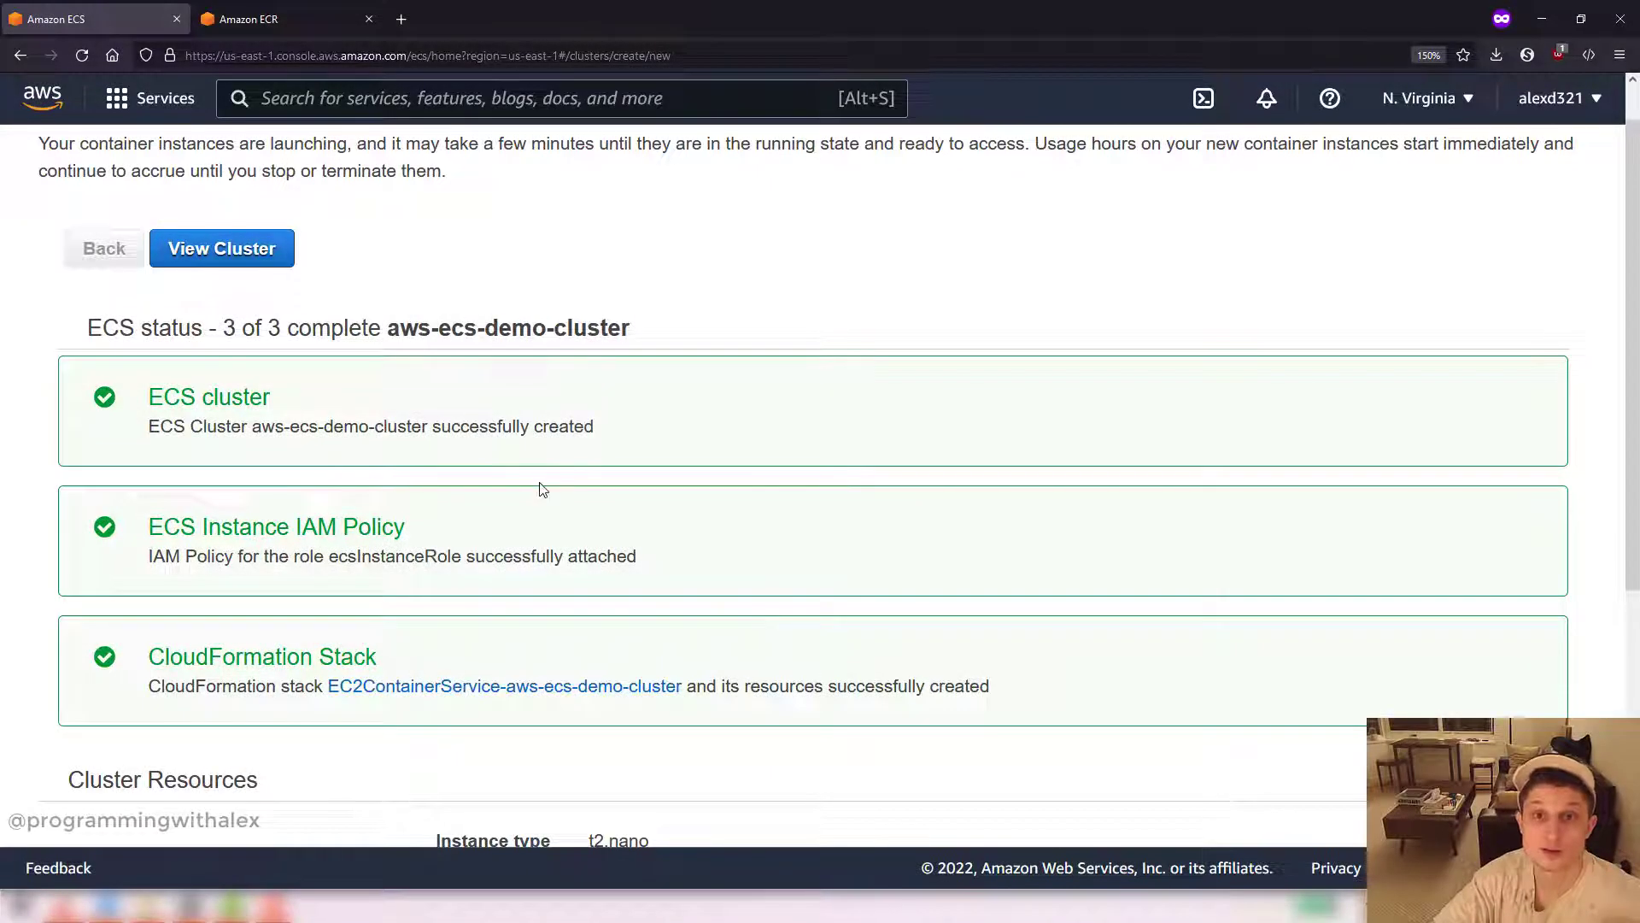
Step: Open aws-ecs-demo-cluster and start a new service with the EC2 launch type
left_click(245, 257)
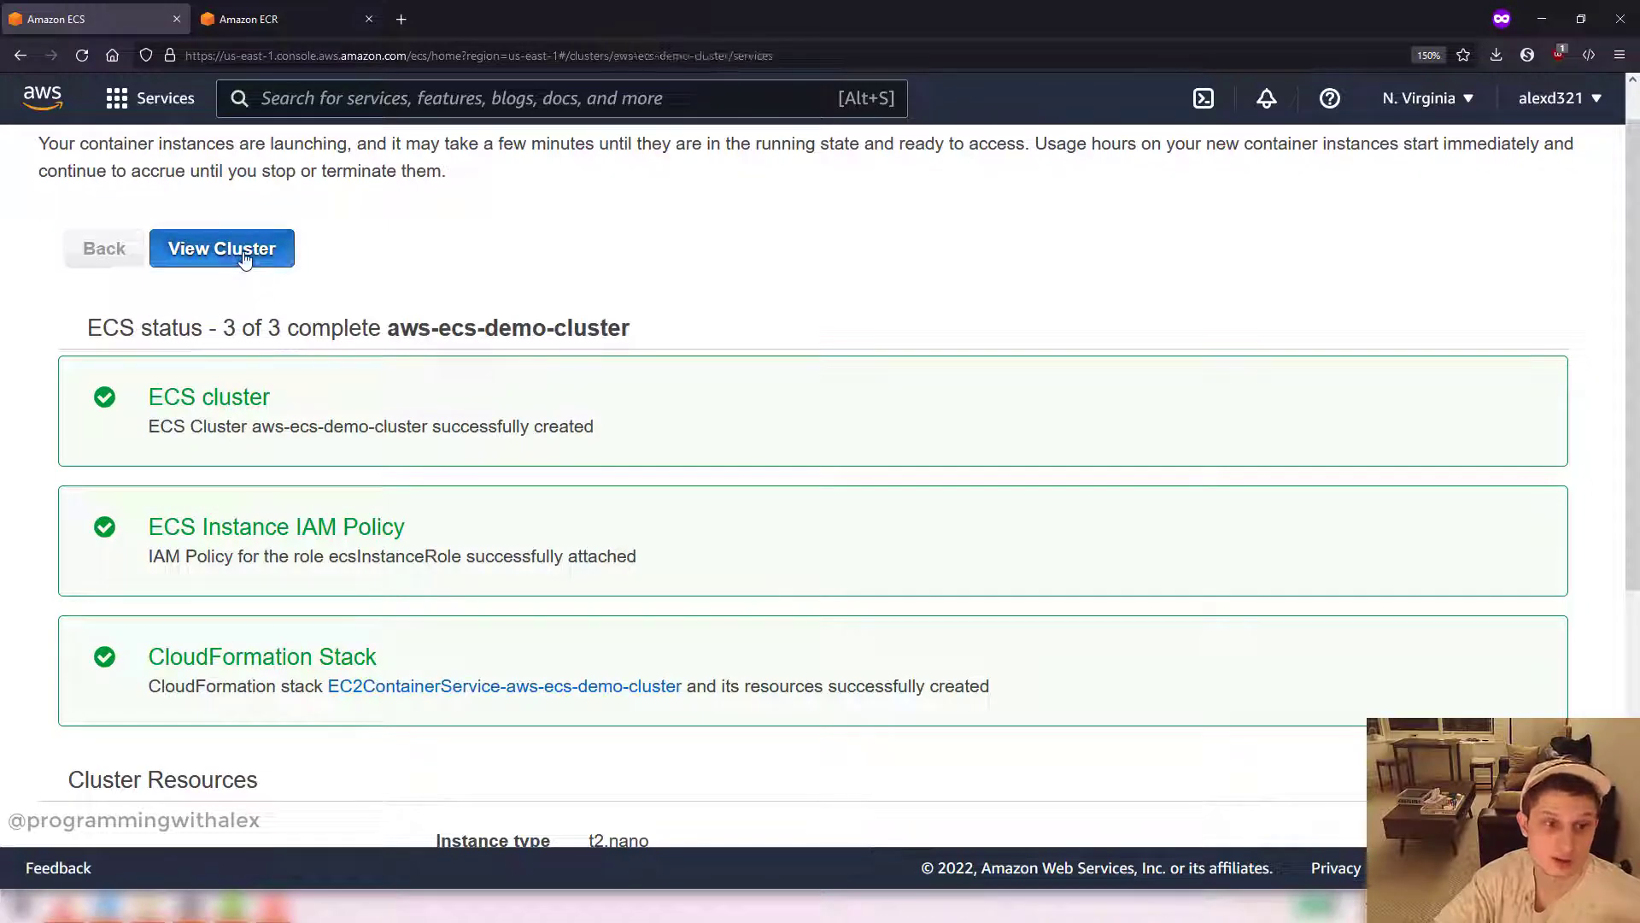
scroll(599, 304, "down", 1)
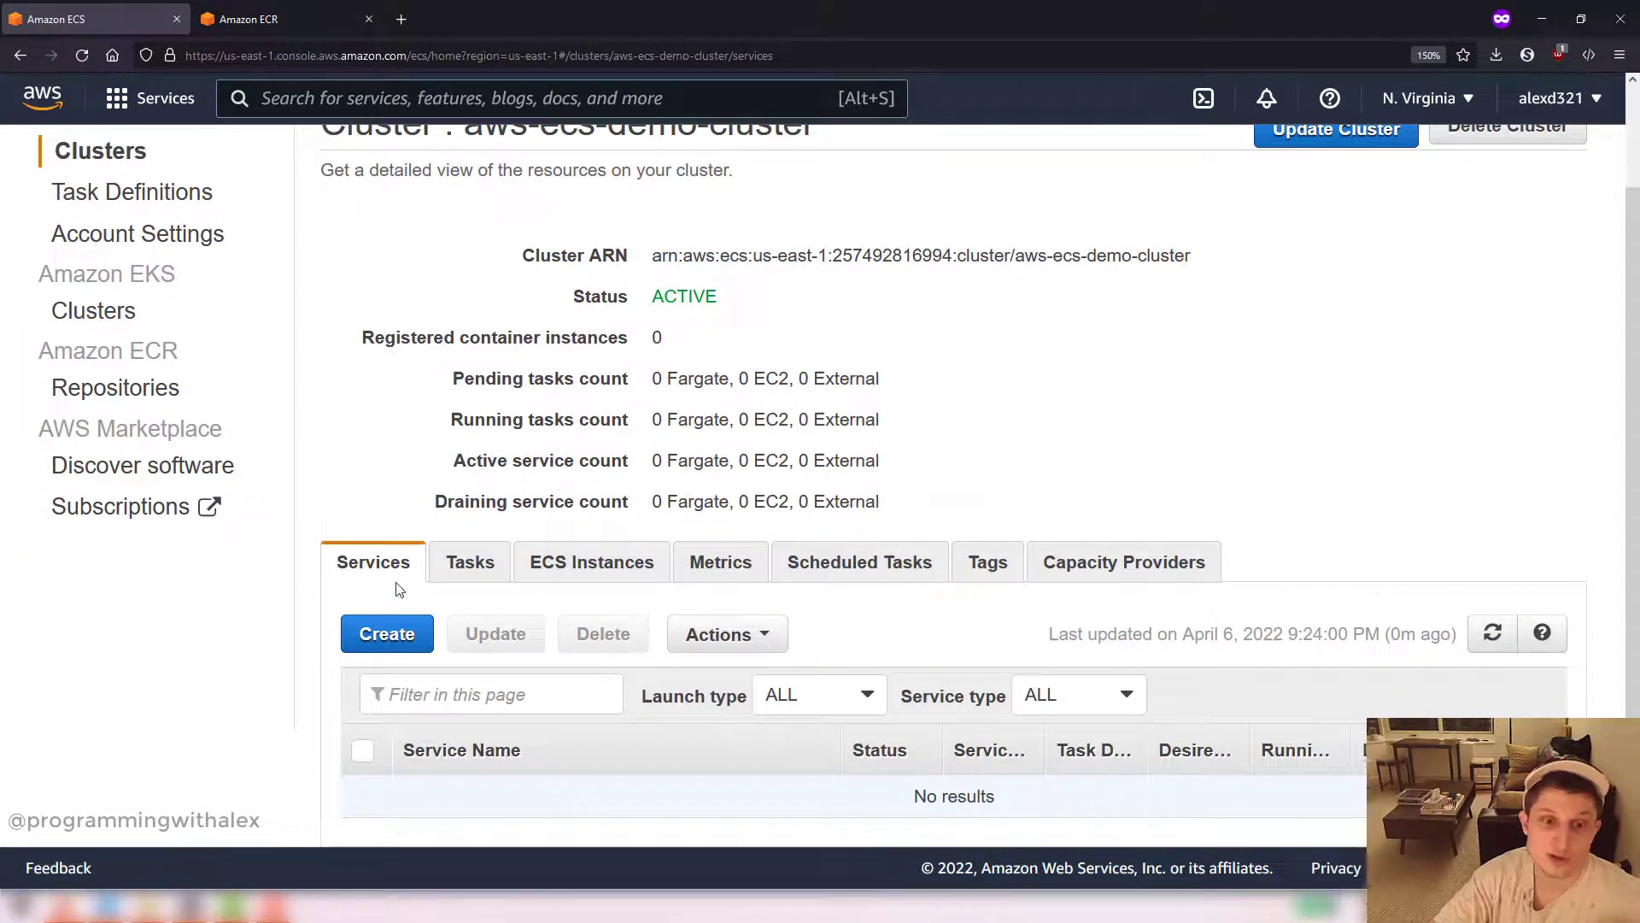
left_click(388, 650)
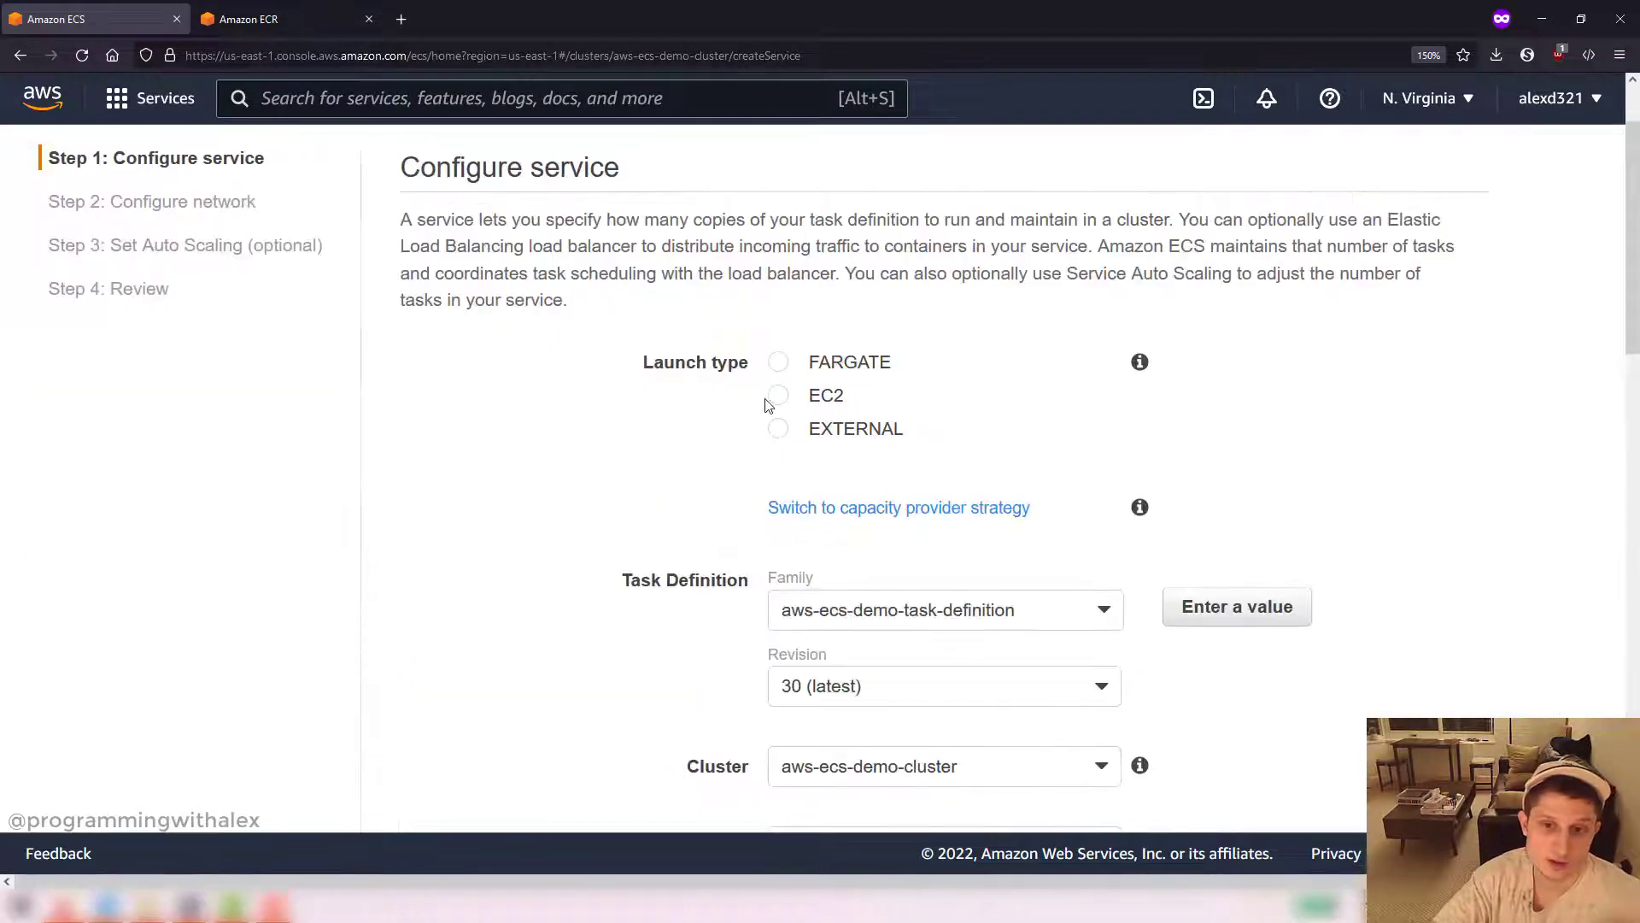
left_click(776, 399)
Step: Name the service aws-ecs-demo-service, keeping the preselected task definition and cluster
scroll(778, 504, "down", 4)
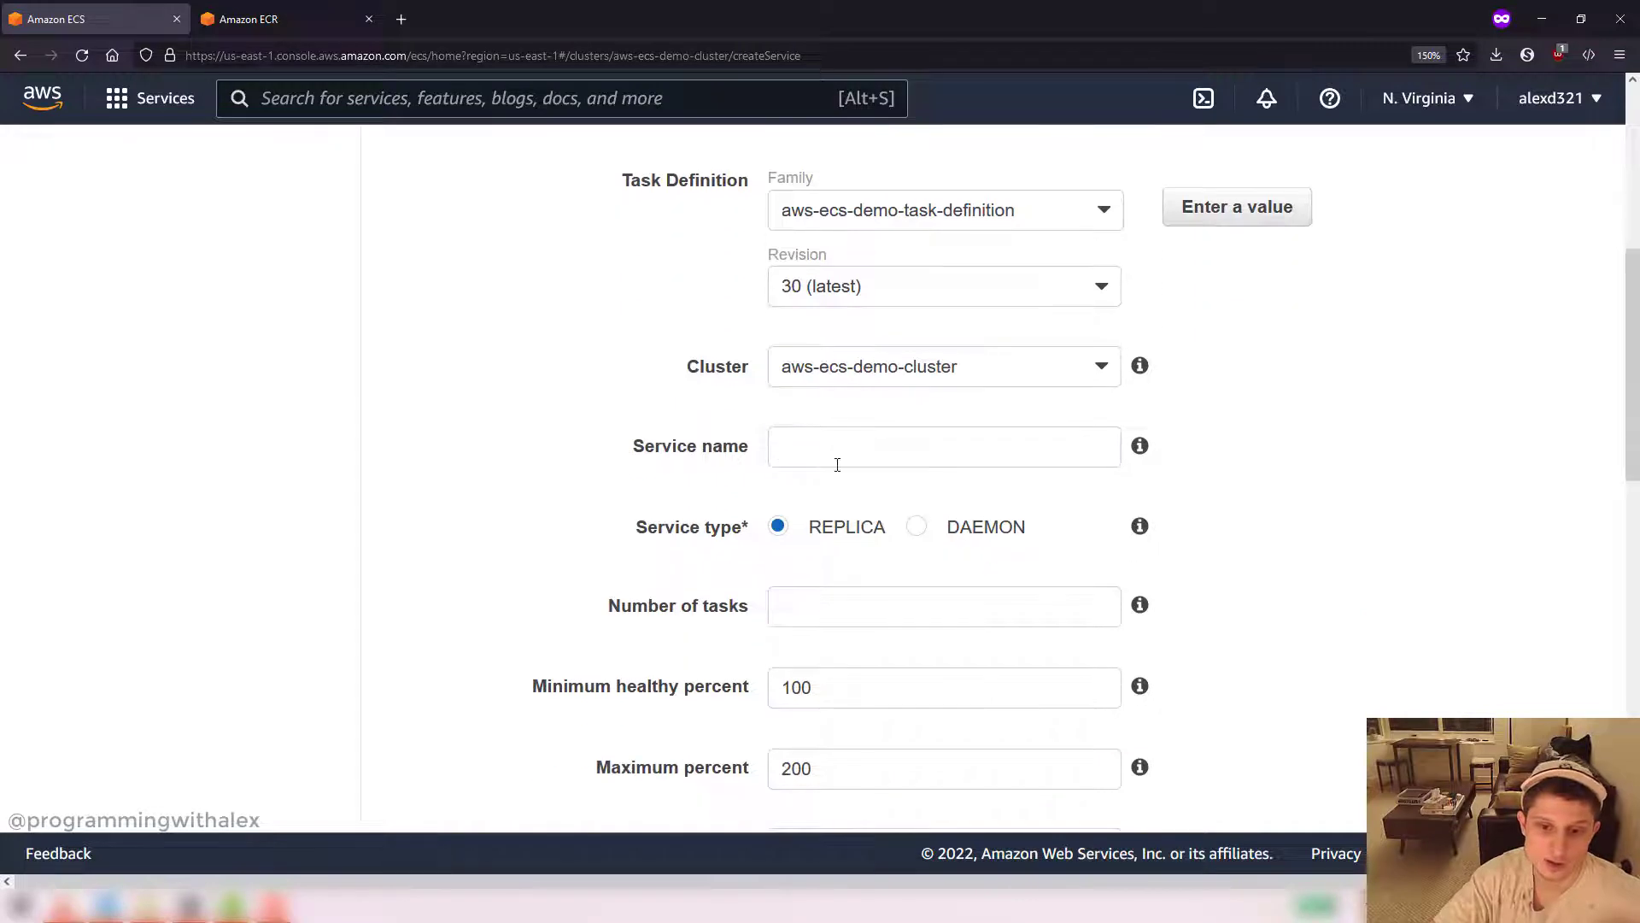
left_click(837, 465)
type("aws")
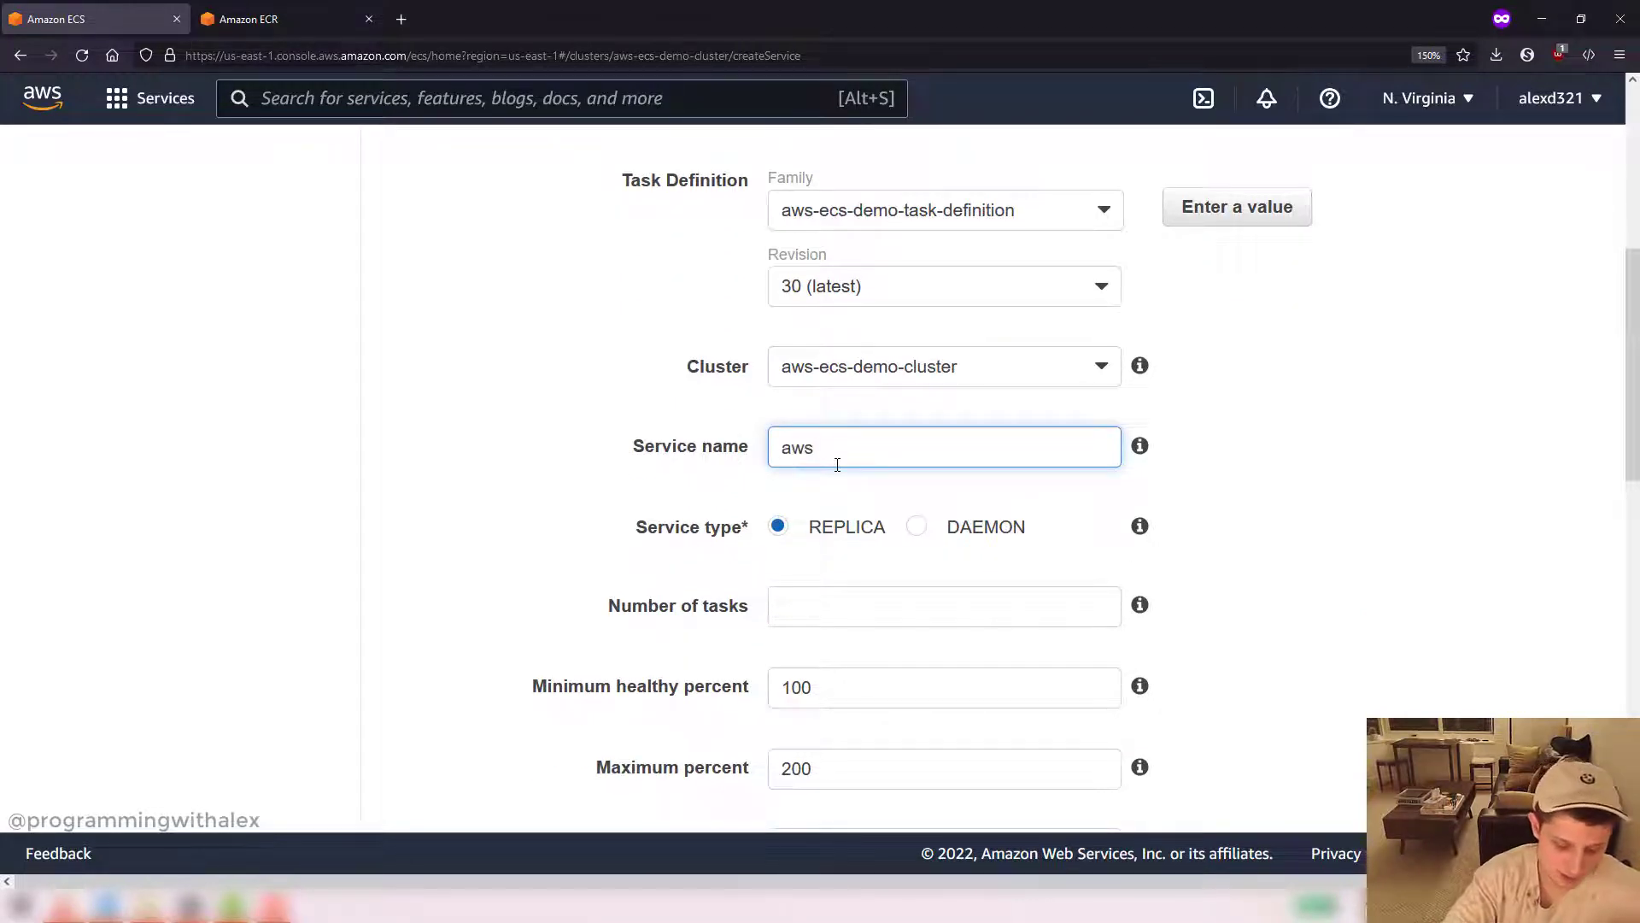
type("-ecs-demo-serv")
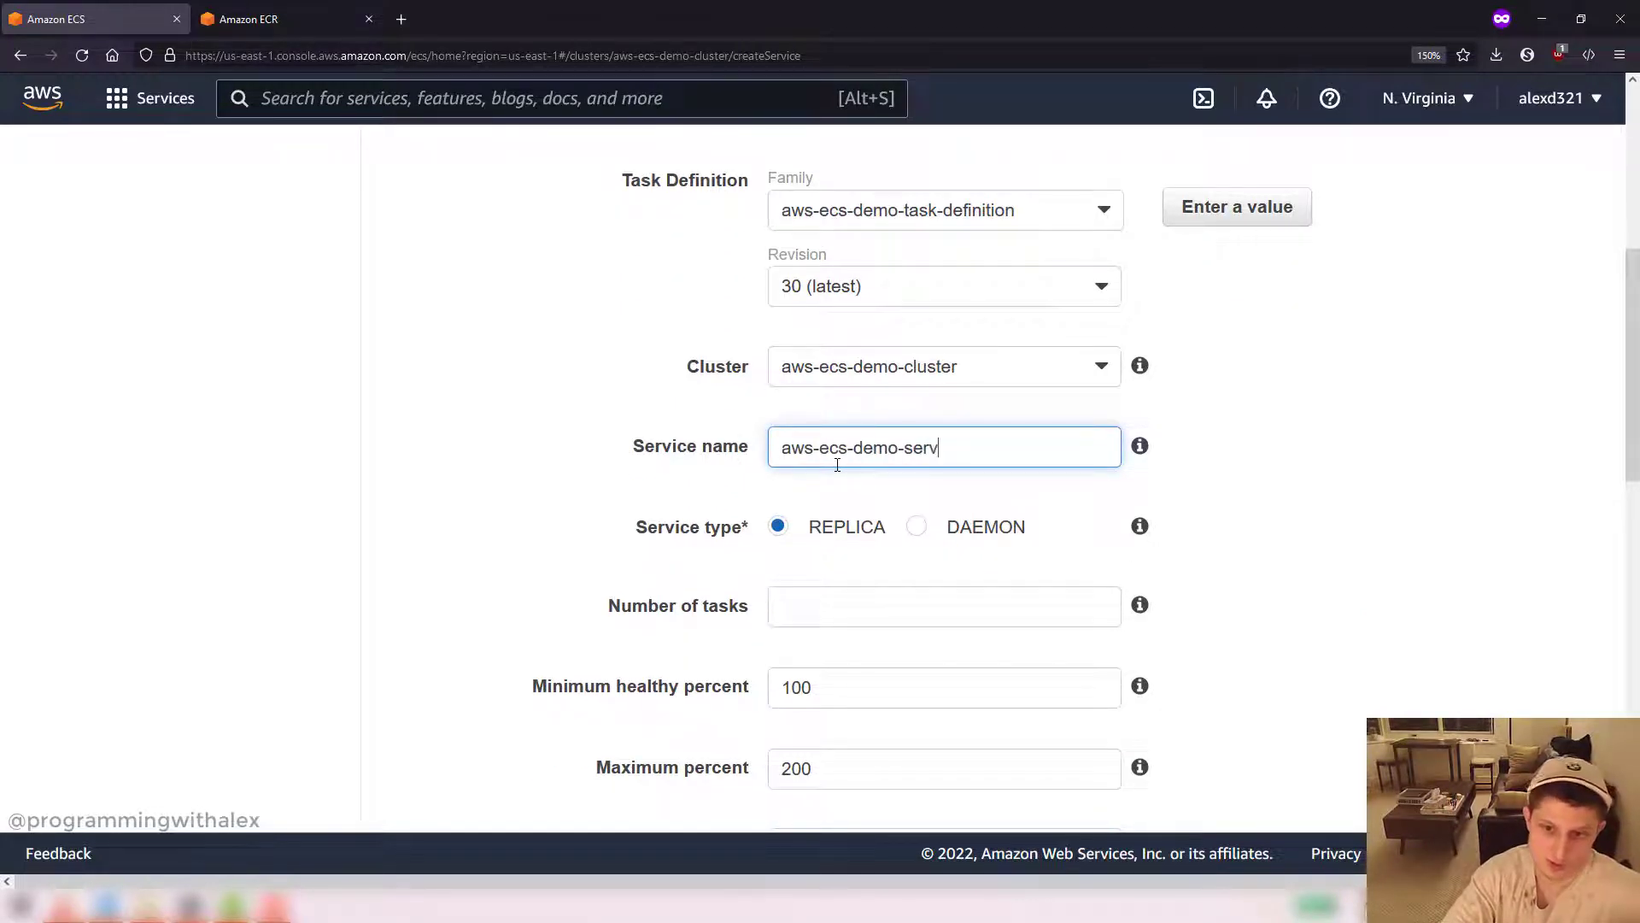
type("ice")
key("BackSpace")
key("BackSpace")
key("BackSpace")
type("ice")
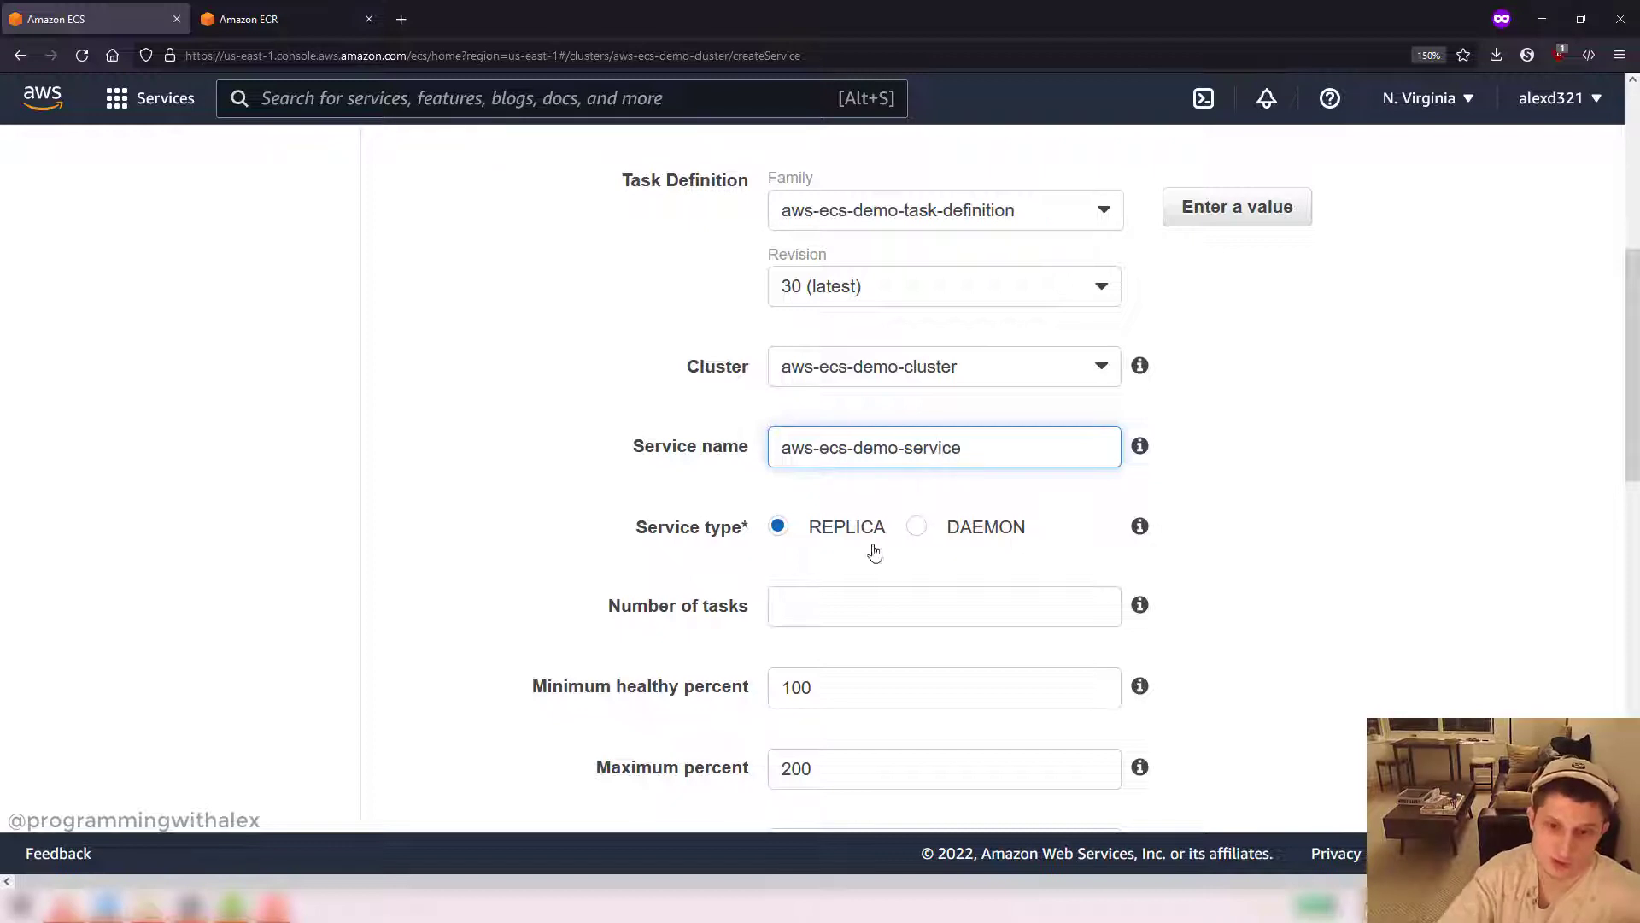
Step: Set the number of tasks to 1, keep the remaining service defaults, and continue to the network configuration
left_click(889, 593)
type("1")
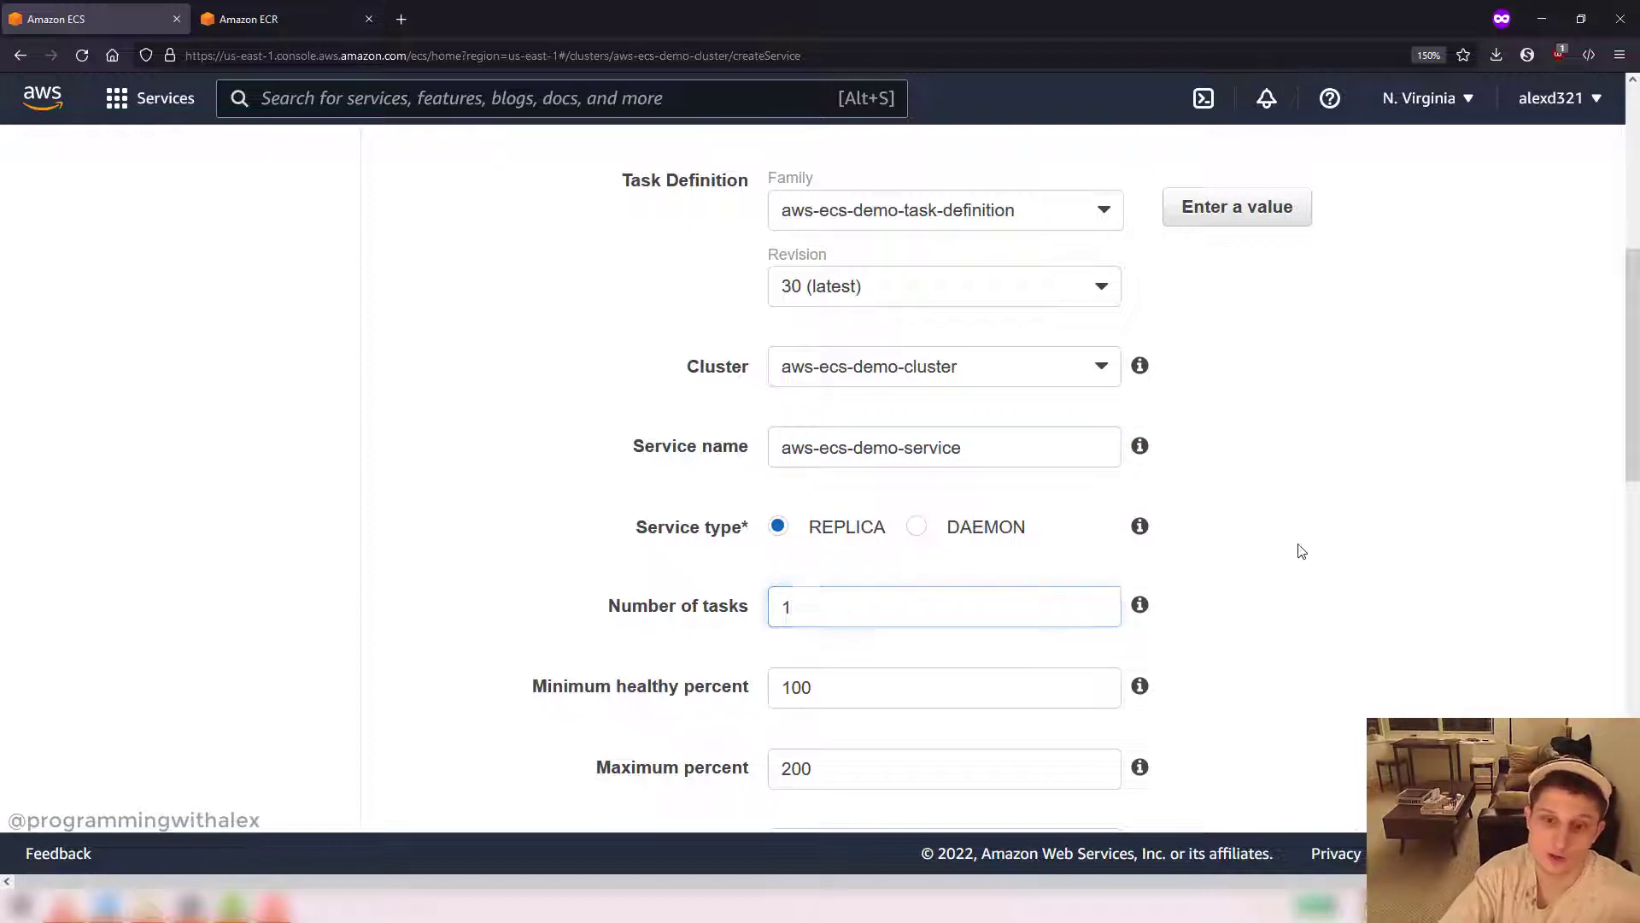
scroll(1301, 551, "down", 3)
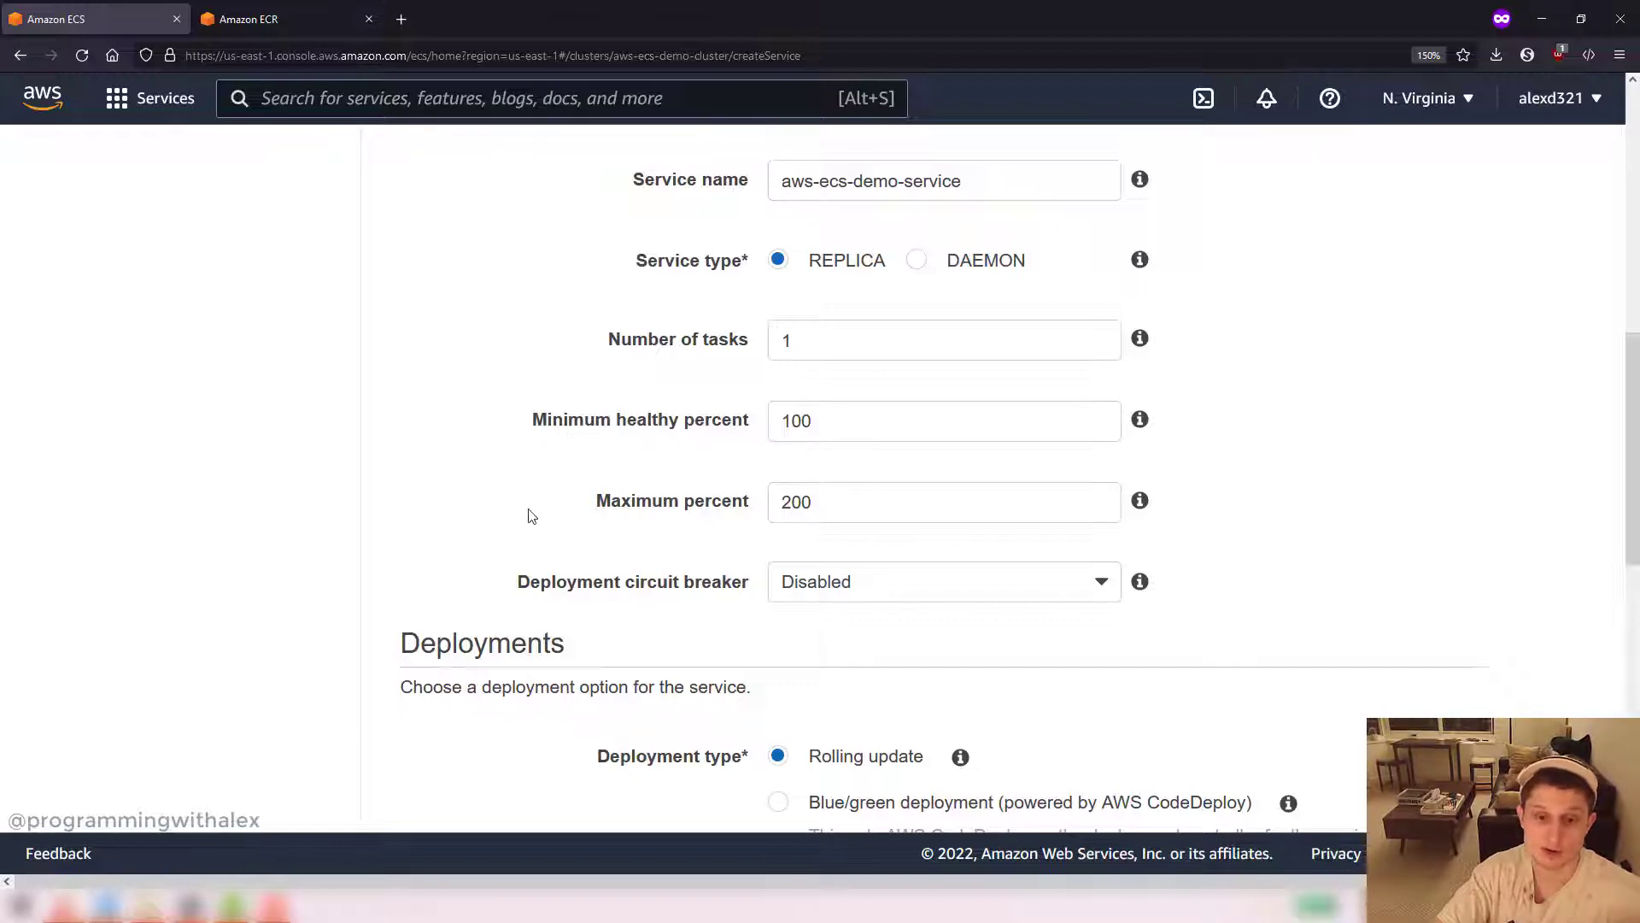
key("Tab")
scroll(567, 489, "down", 1)
scroll(678, 478, "down", 7)
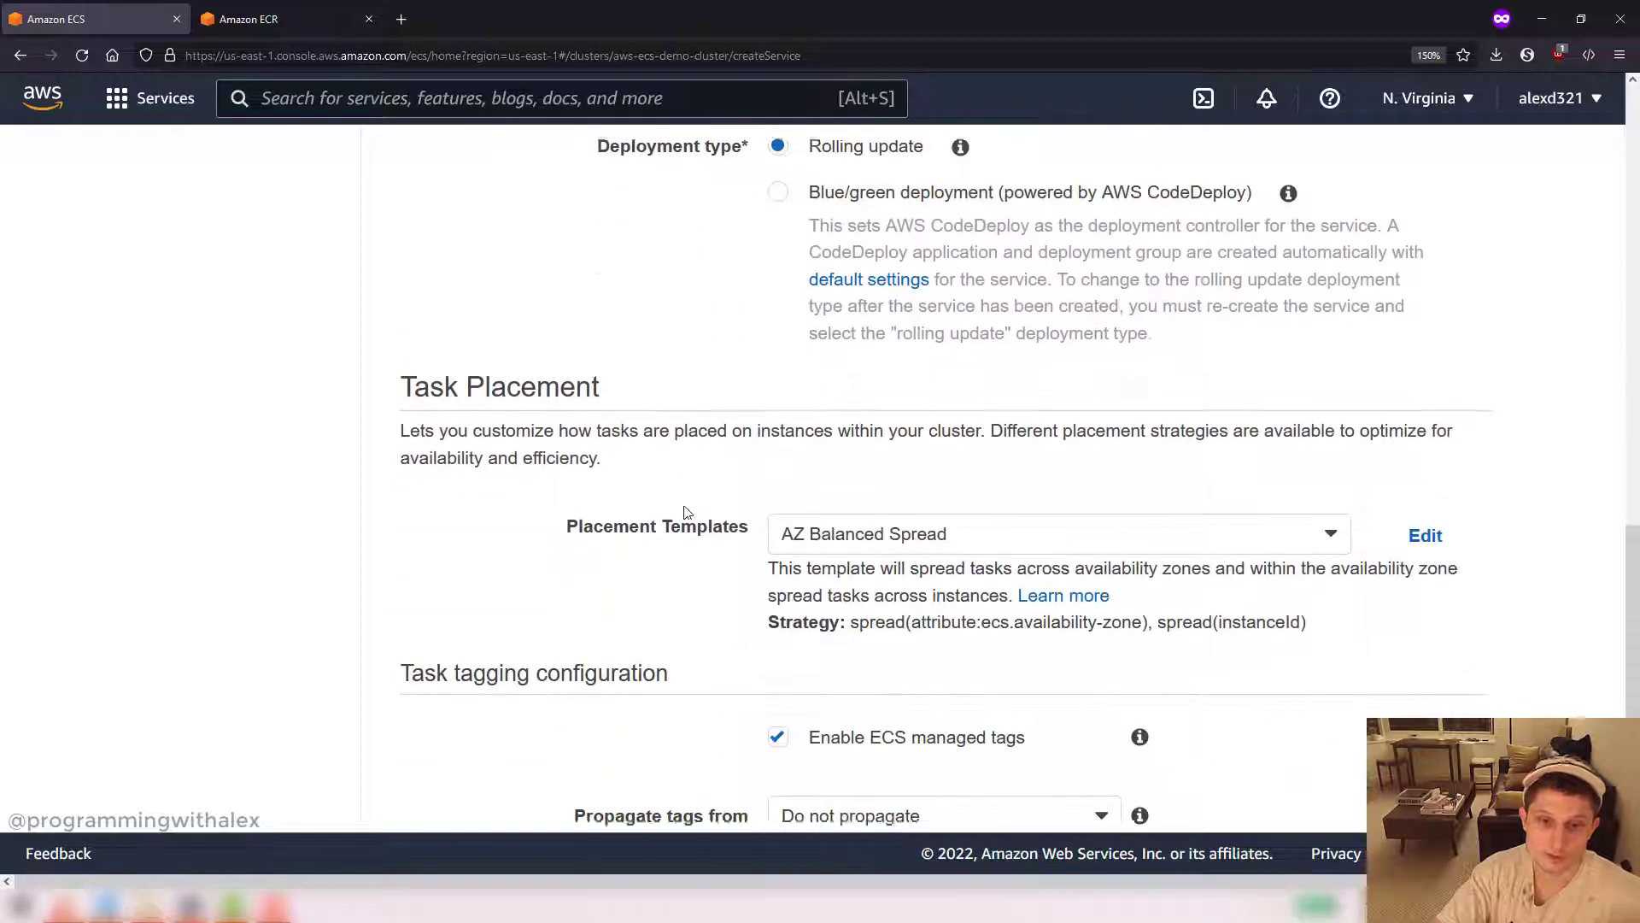
scroll(689, 516, "down", 3)
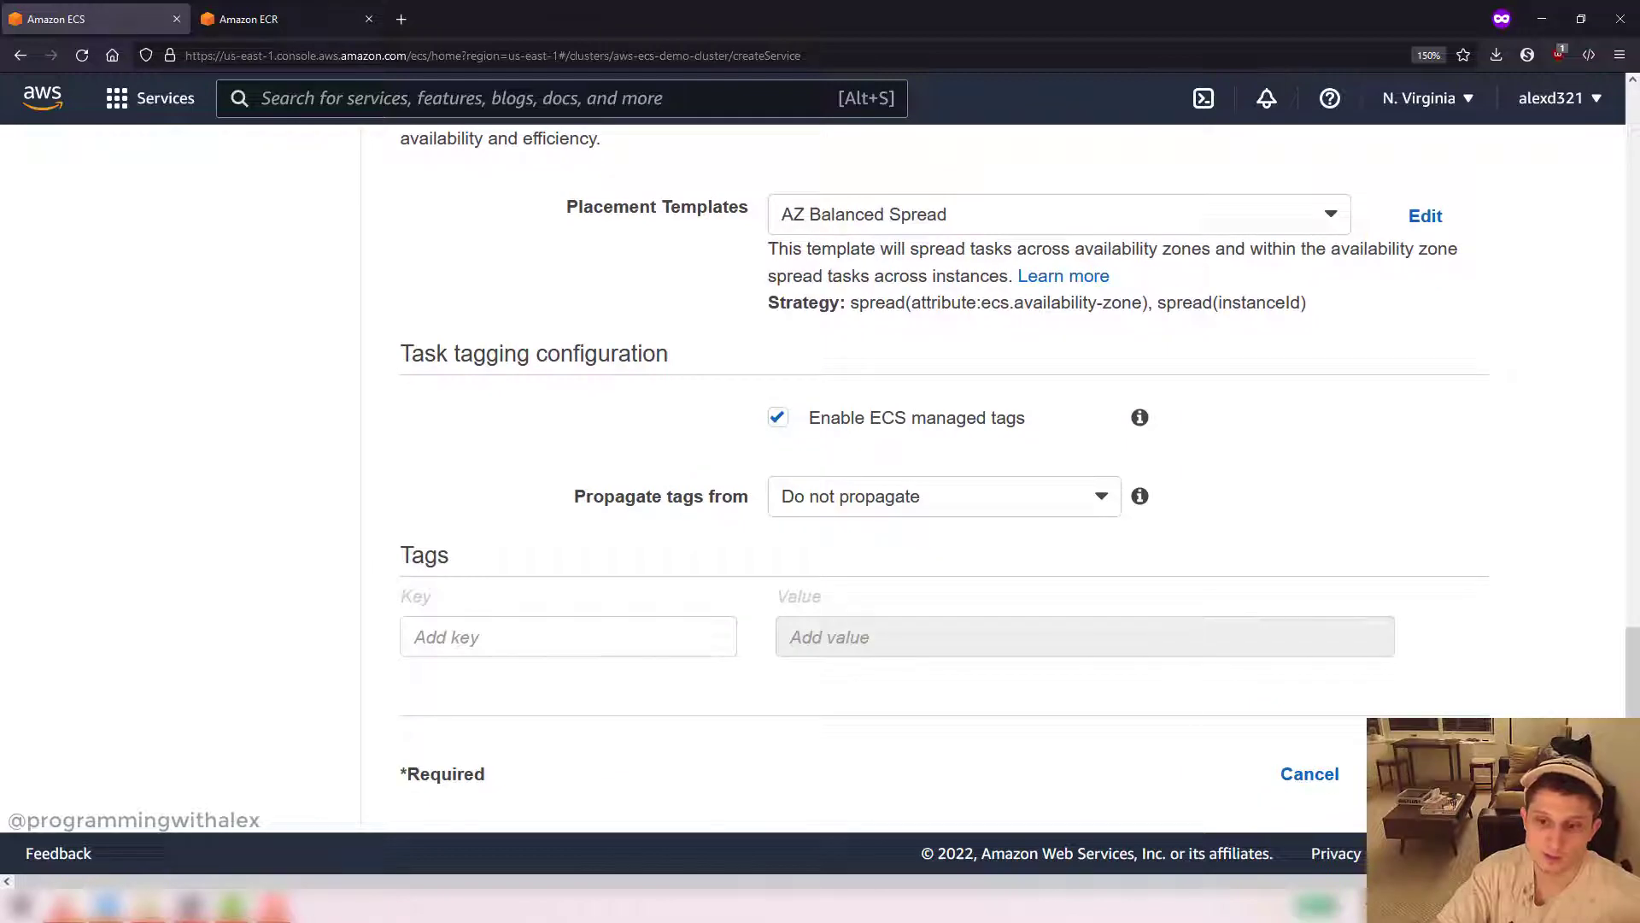
left_click(1428, 774)
Step: Choose Application Load Balancer as the service's load balancer type and check the load balancer name options
scroll(971, 586, "up", 12)
scroll(963, 593, "down", 7)
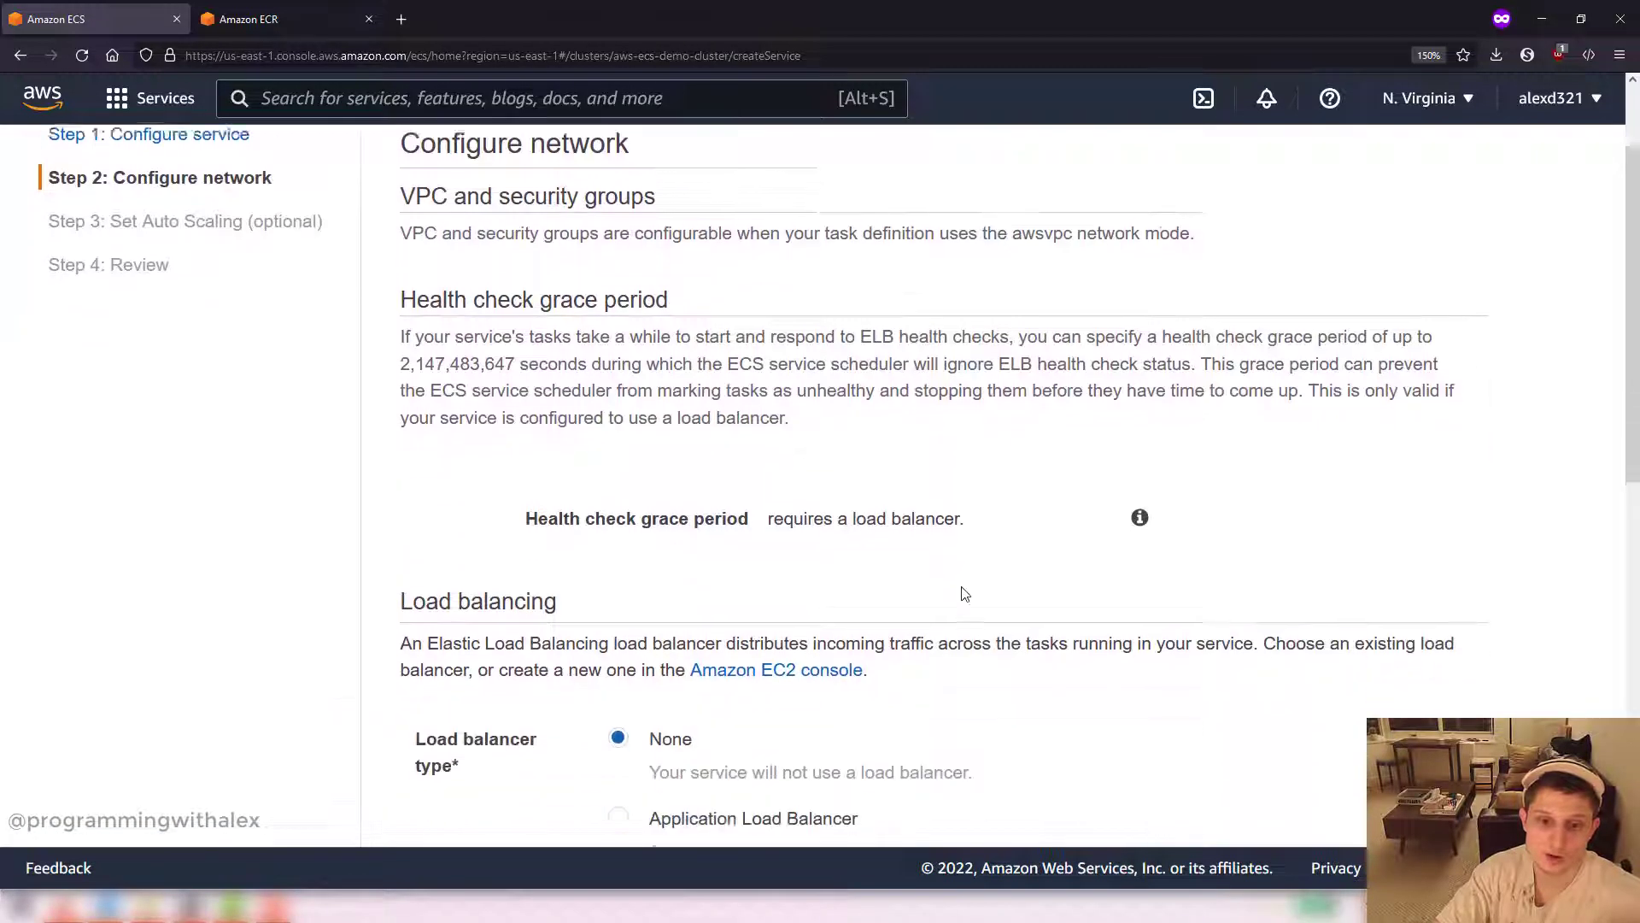
left_click(618, 417)
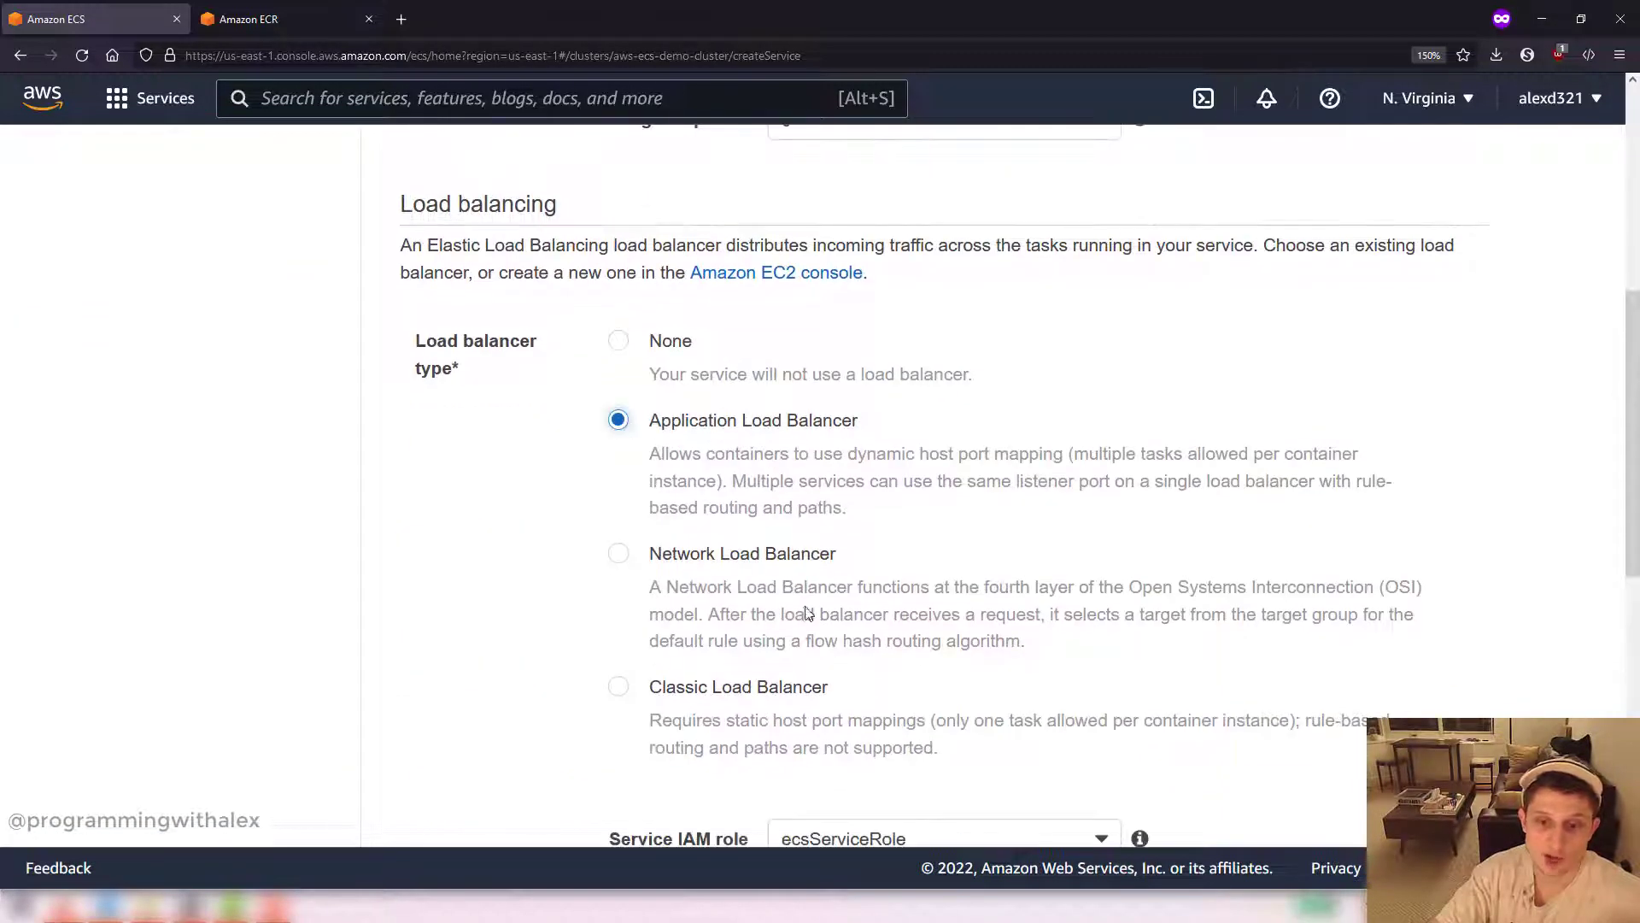
scroll(854, 615, "down", 3)
scroll(941, 661, "down", 2)
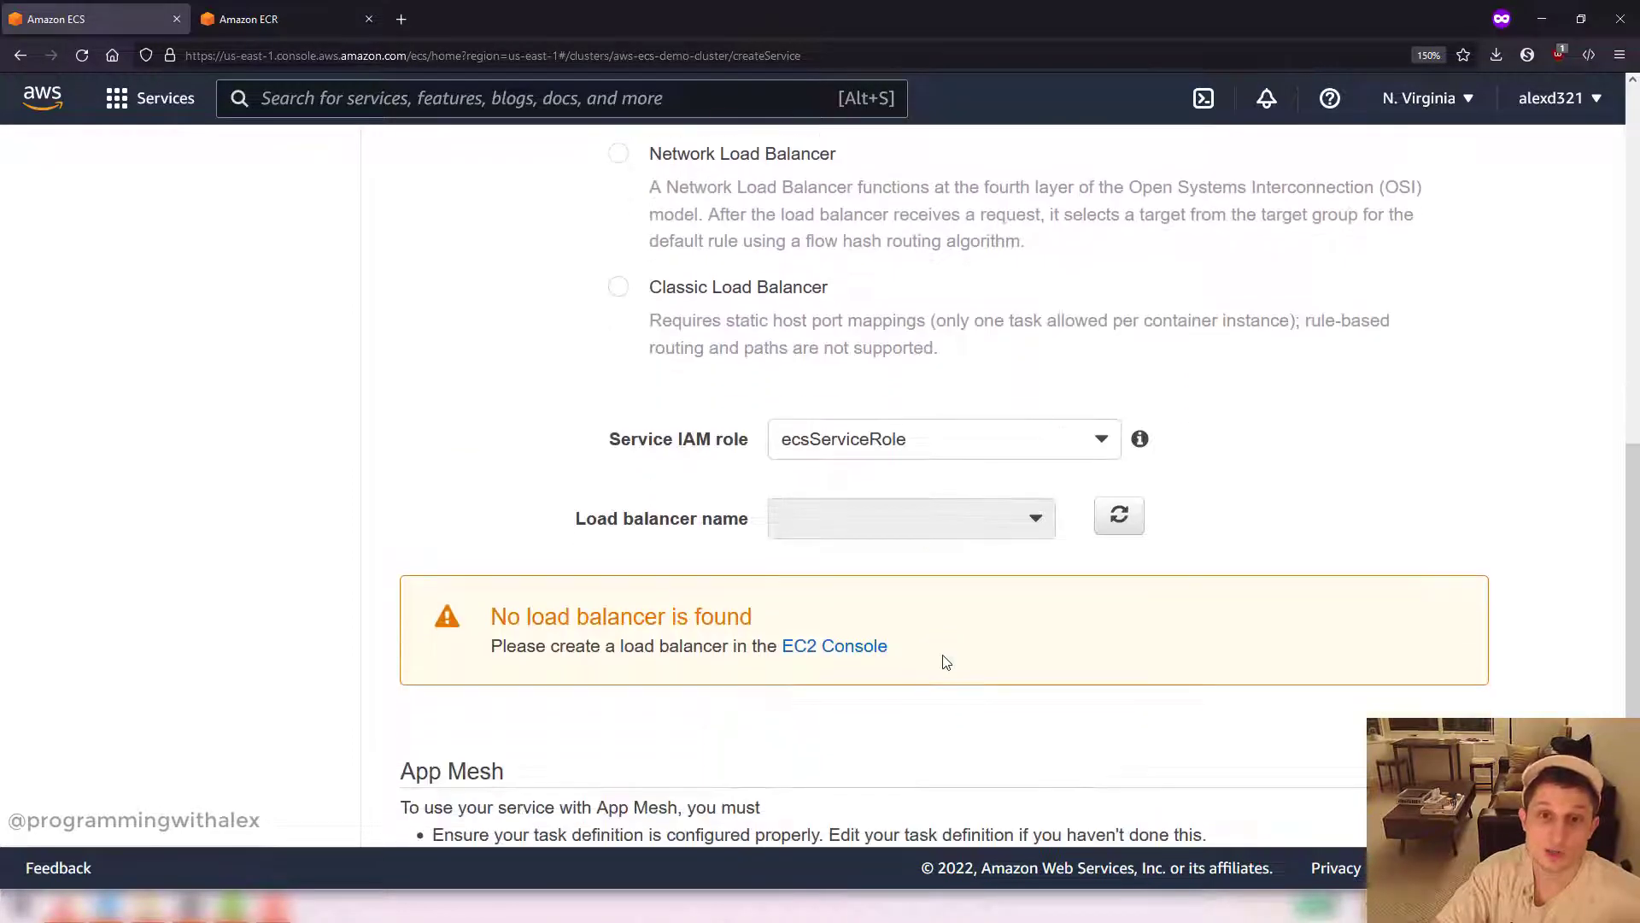
Step: Open the EC2 console's load balancer creation page and start creating an Application Load Balancer
middle_click(819, 651)
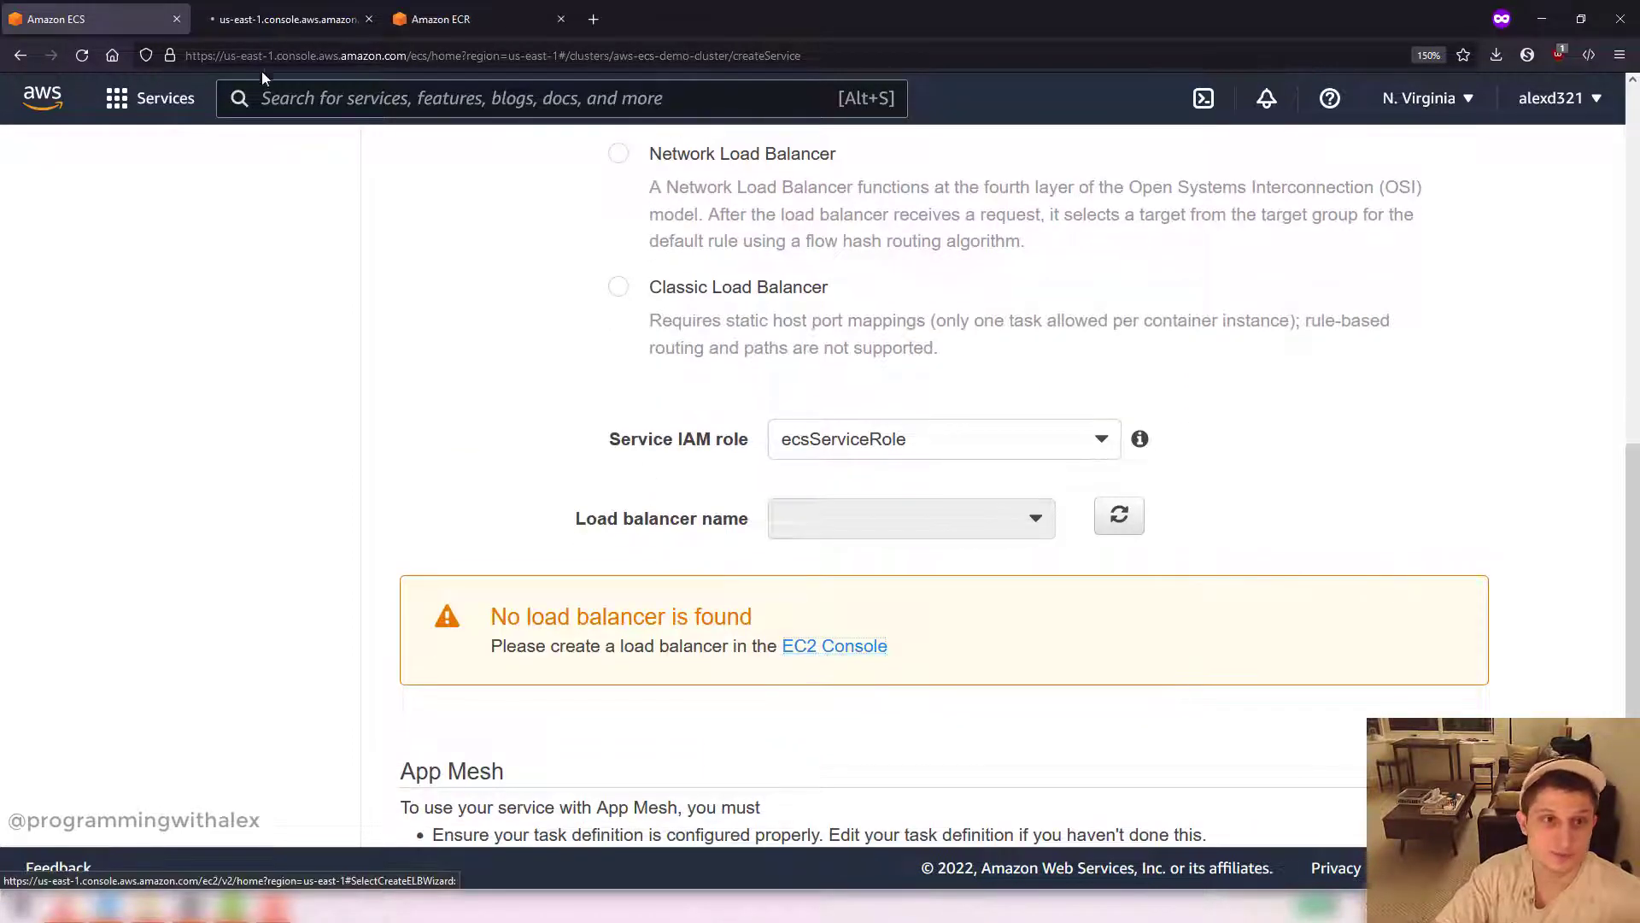
left_click(286, 11)
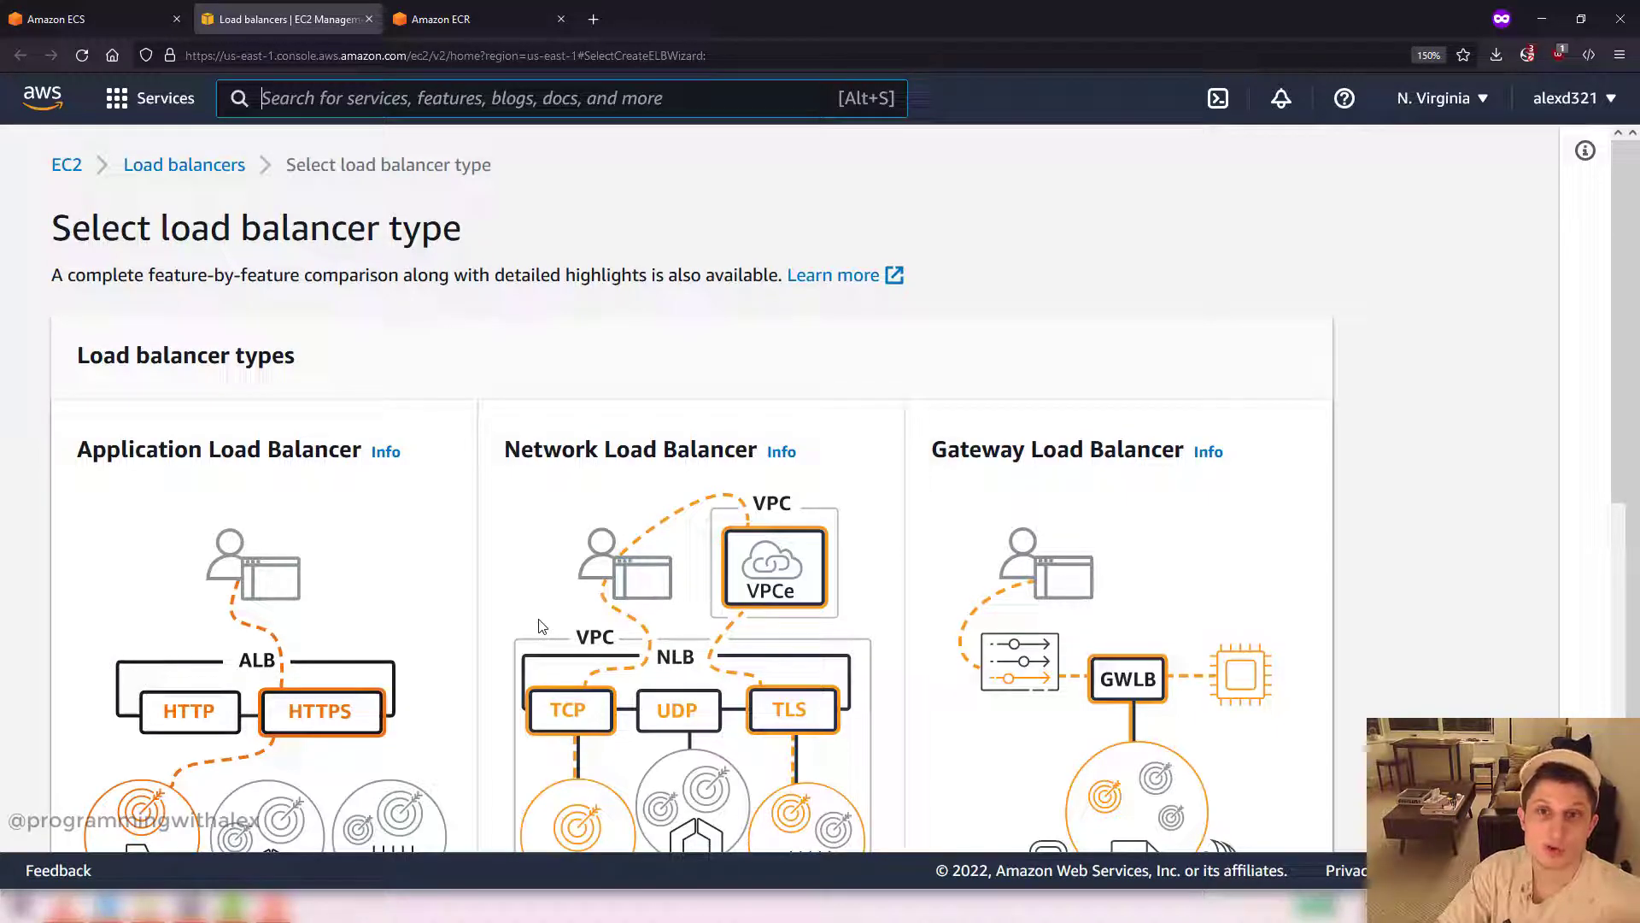
scroll(502, 628, "down", 5)
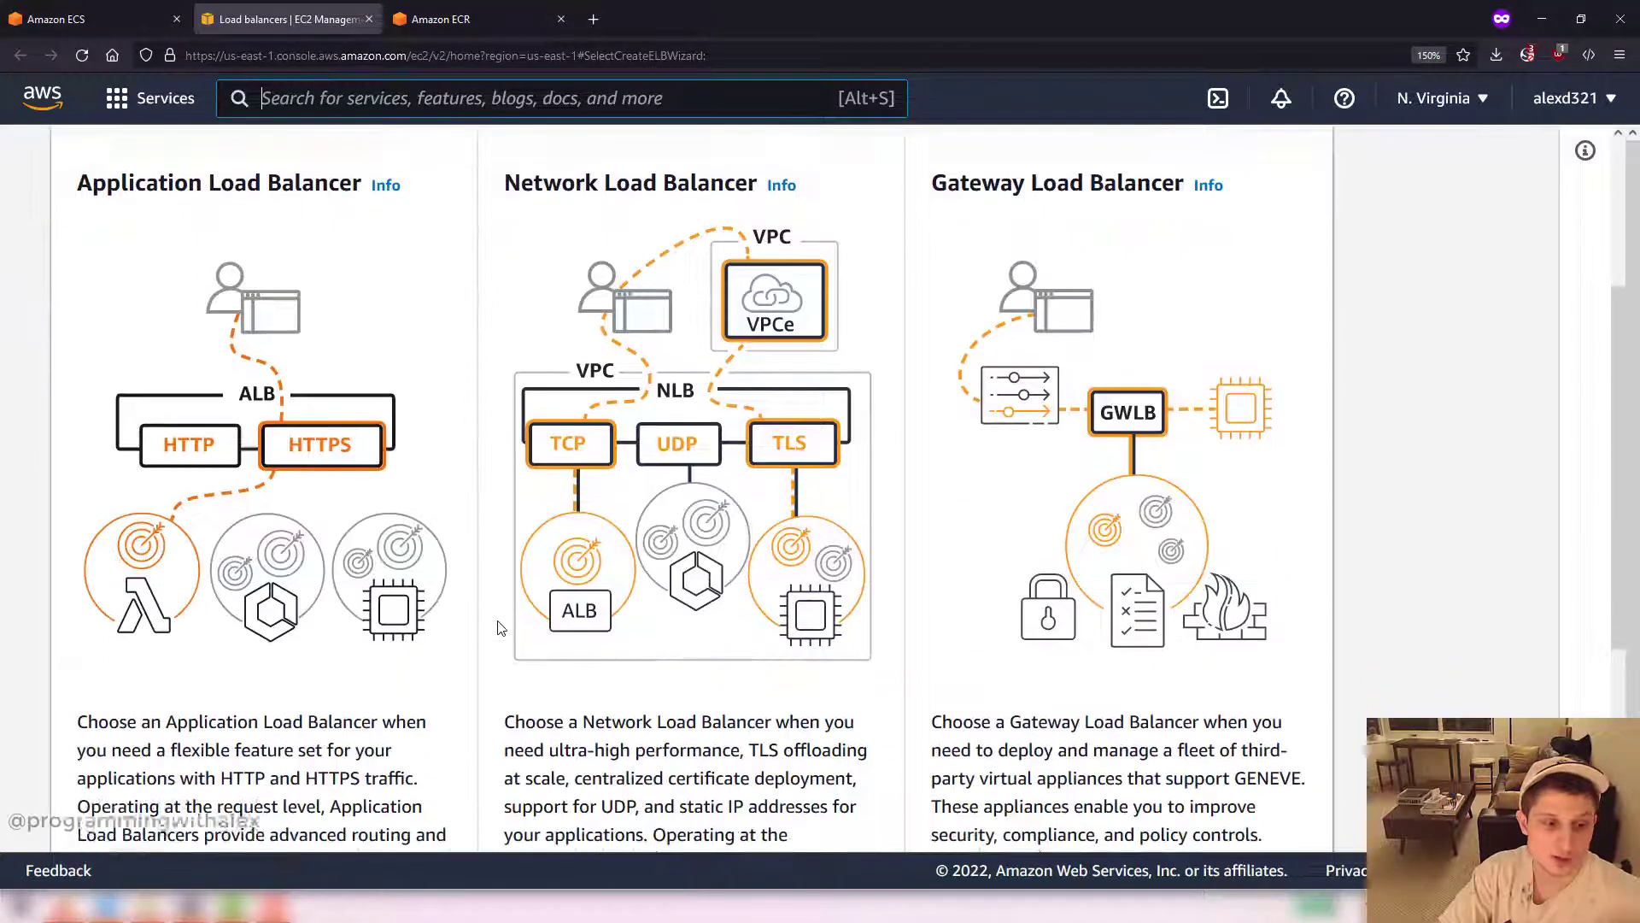
scroll(496, 642, "down", 3)
left_click(156, 624)
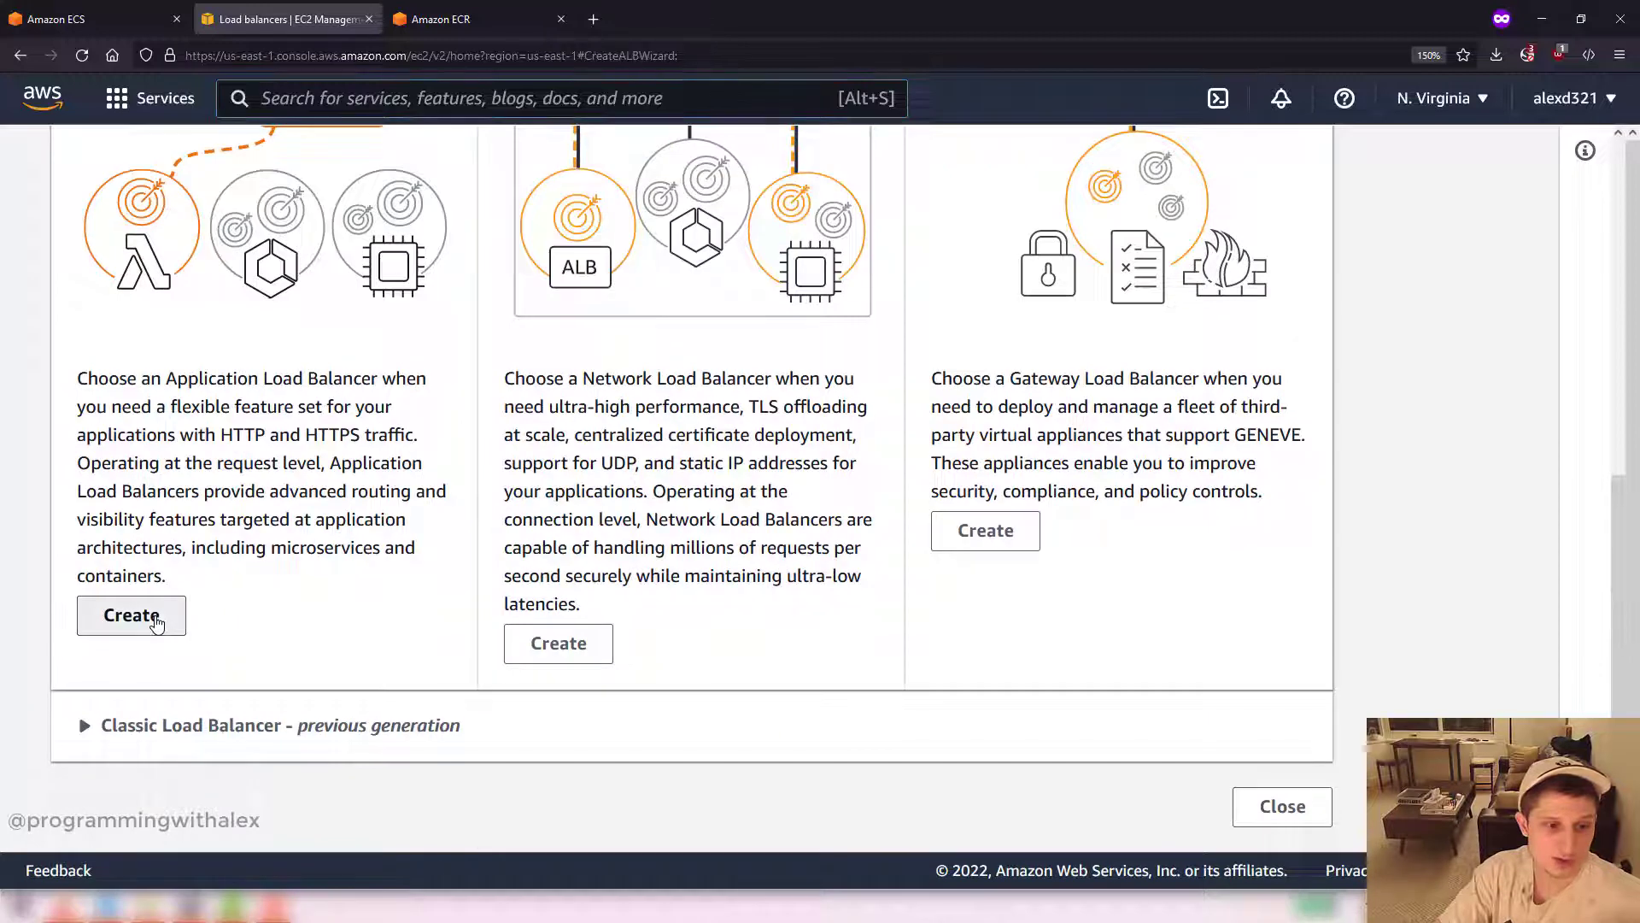
Step: Name the load balancer aws-ecs-demo-load-balancer
scroll(265, 628, "down", 3)
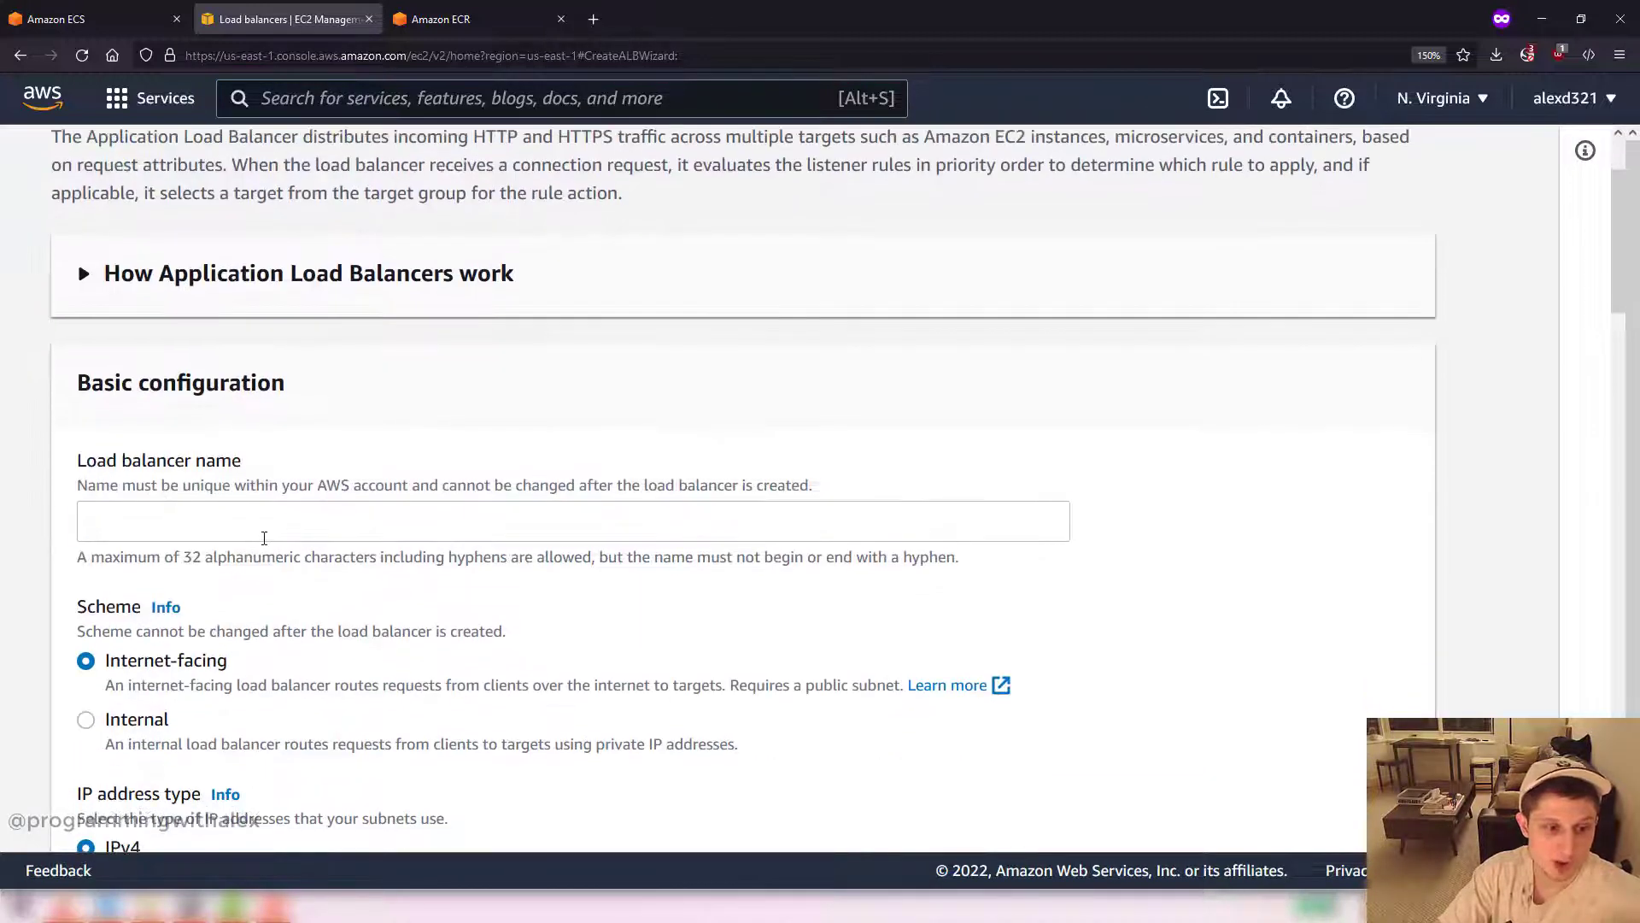
left_click(264, 537)
type("aws-ecs-de")
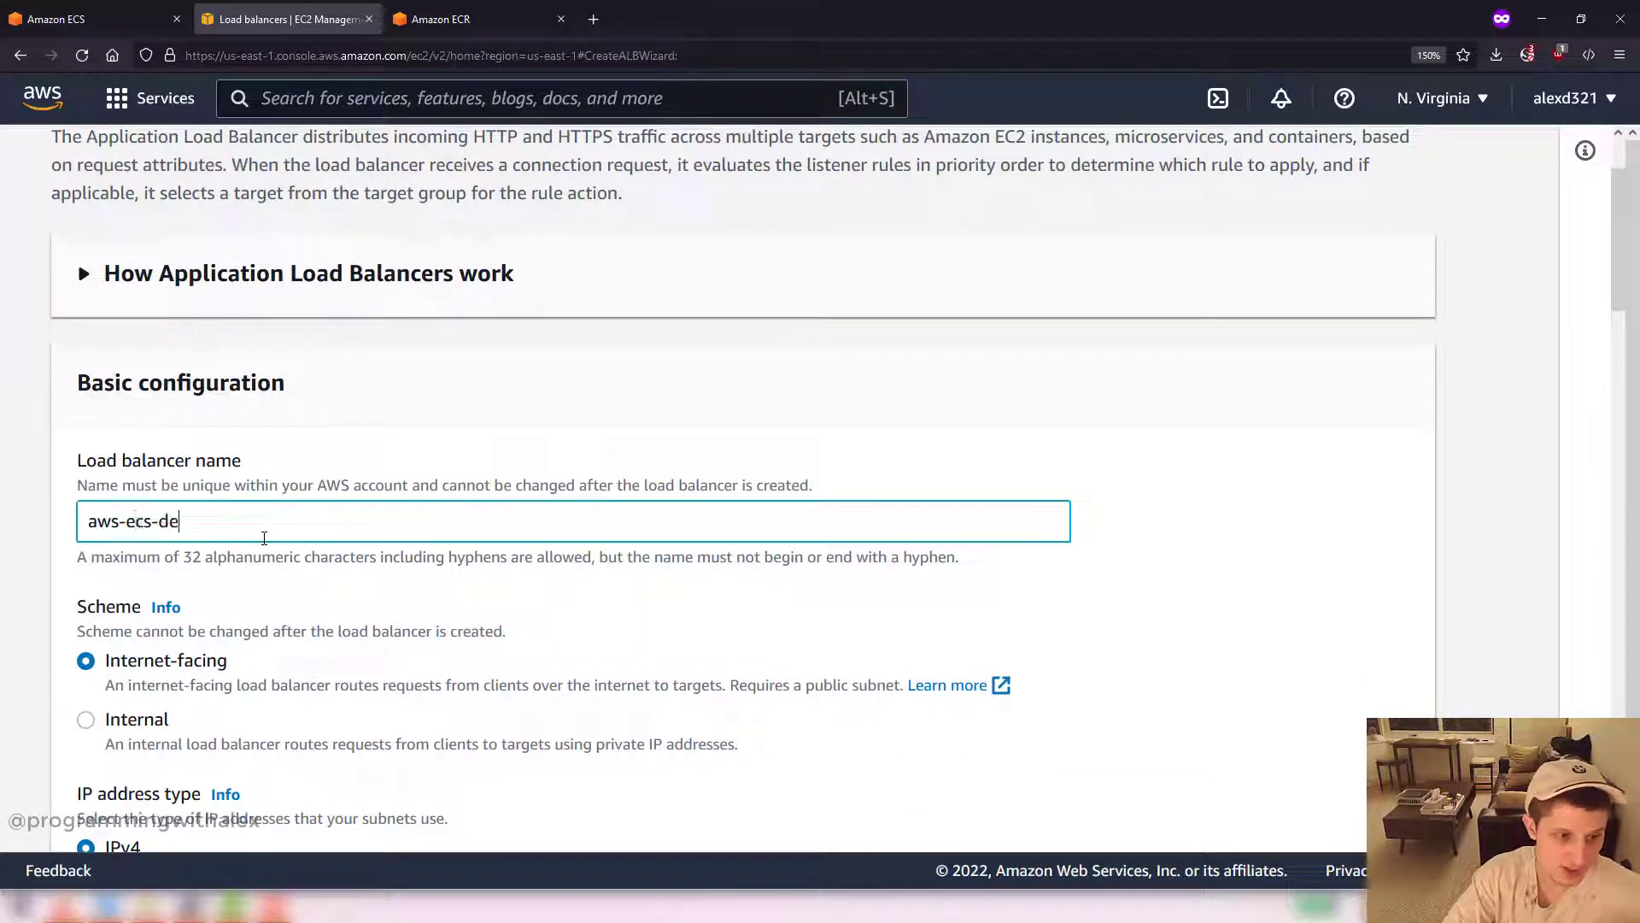
type("mo-load-balancer")
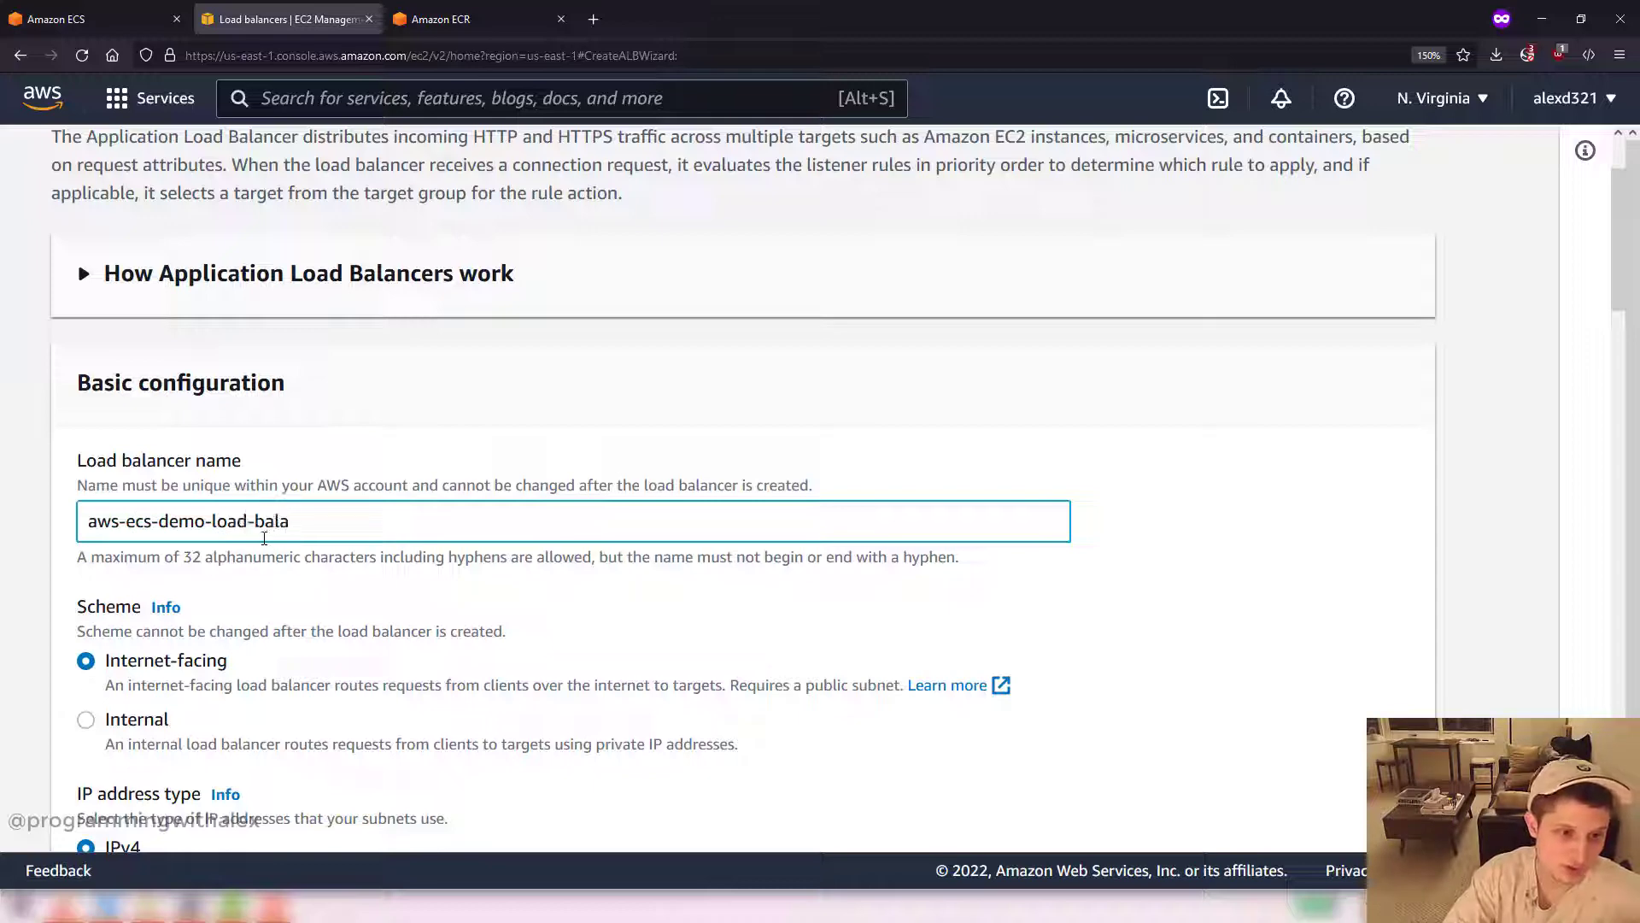
left_click(124, 559)
Step: Keep the internet-facing scheme and IPv4, and select the VPC with range 10.0.0.0/16 for the load balancer
scroll(171, 513, "down", 10)
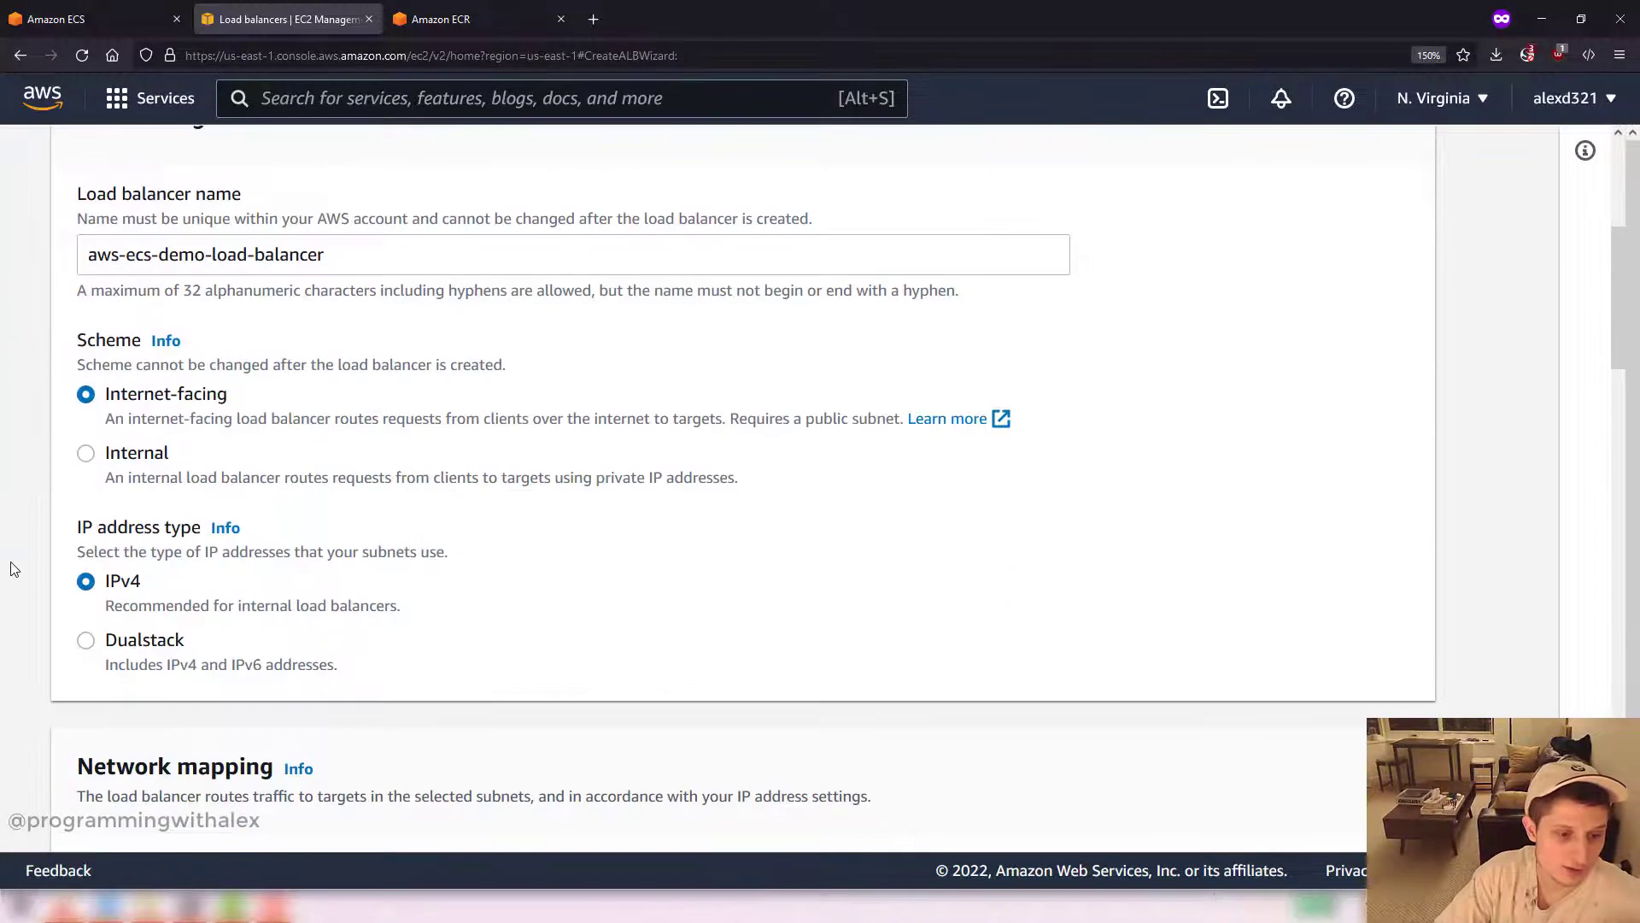
left_click(288, 434)
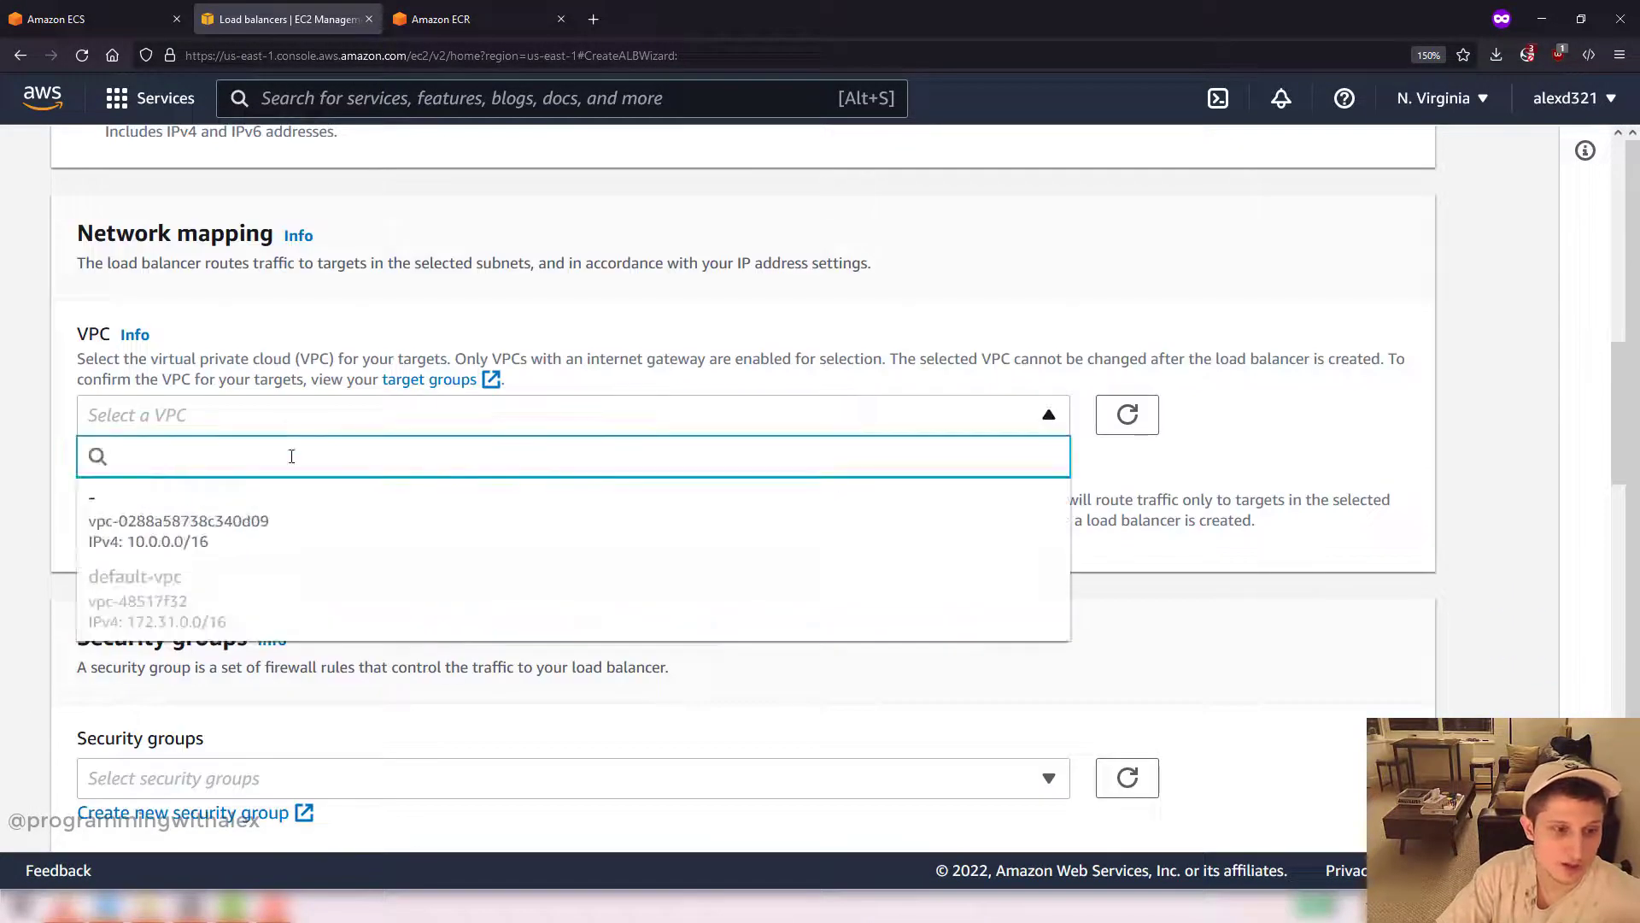
left_click(297, 531)
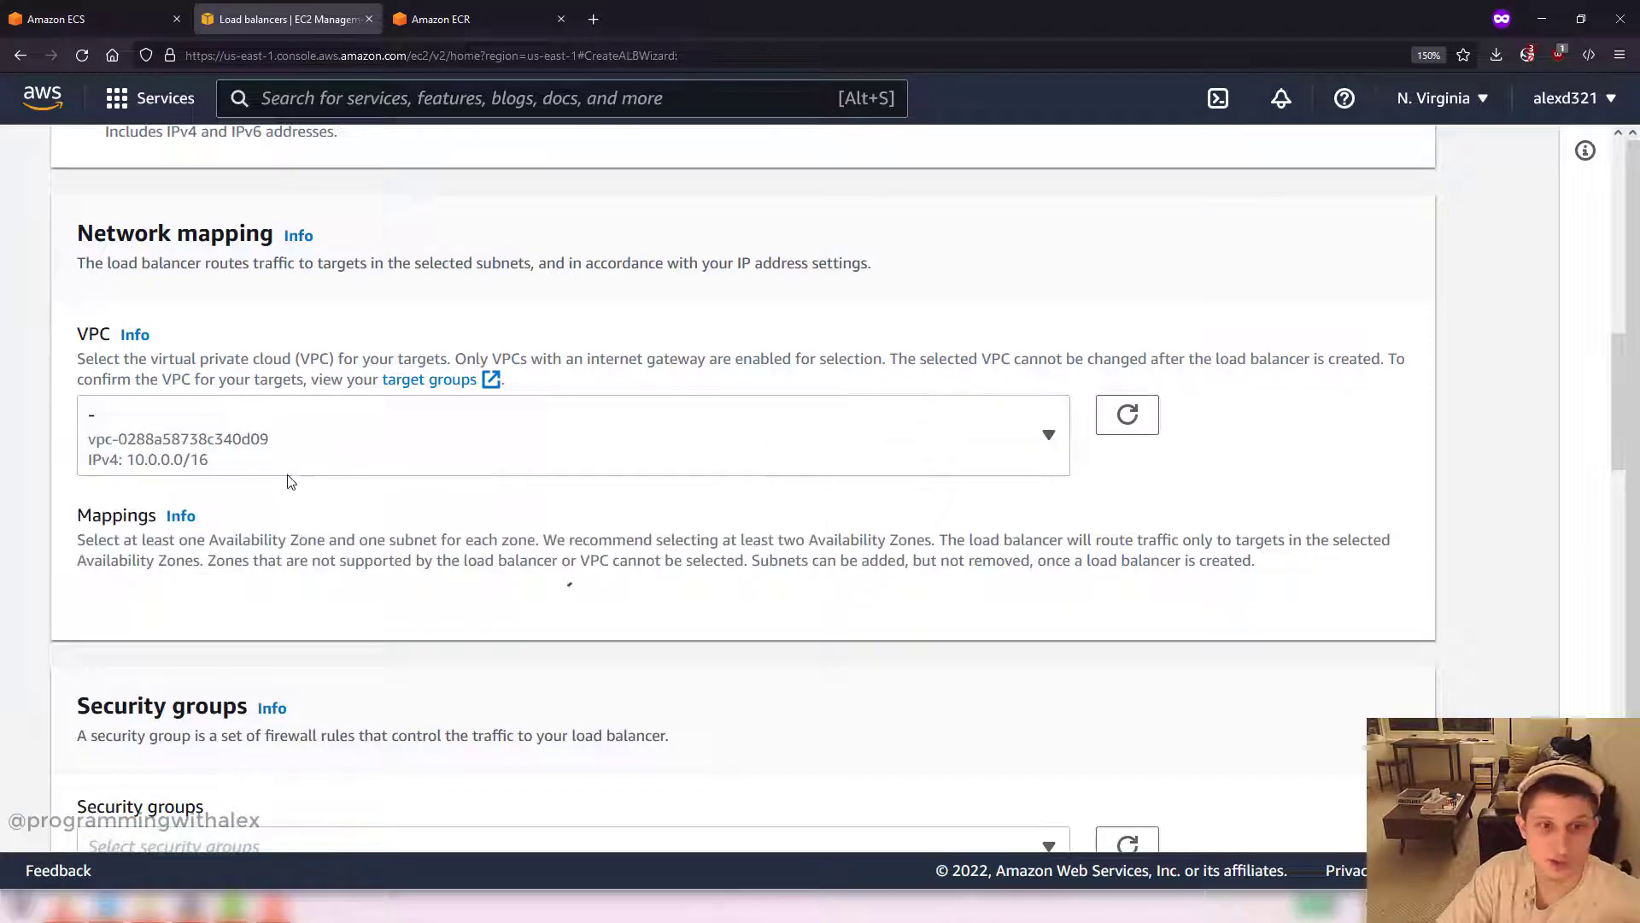
Step: Look up the cluster's EC2 instance in the instance list and check its VPC ID
left_click(479, 18)
key("alt+s")
type("ec2")
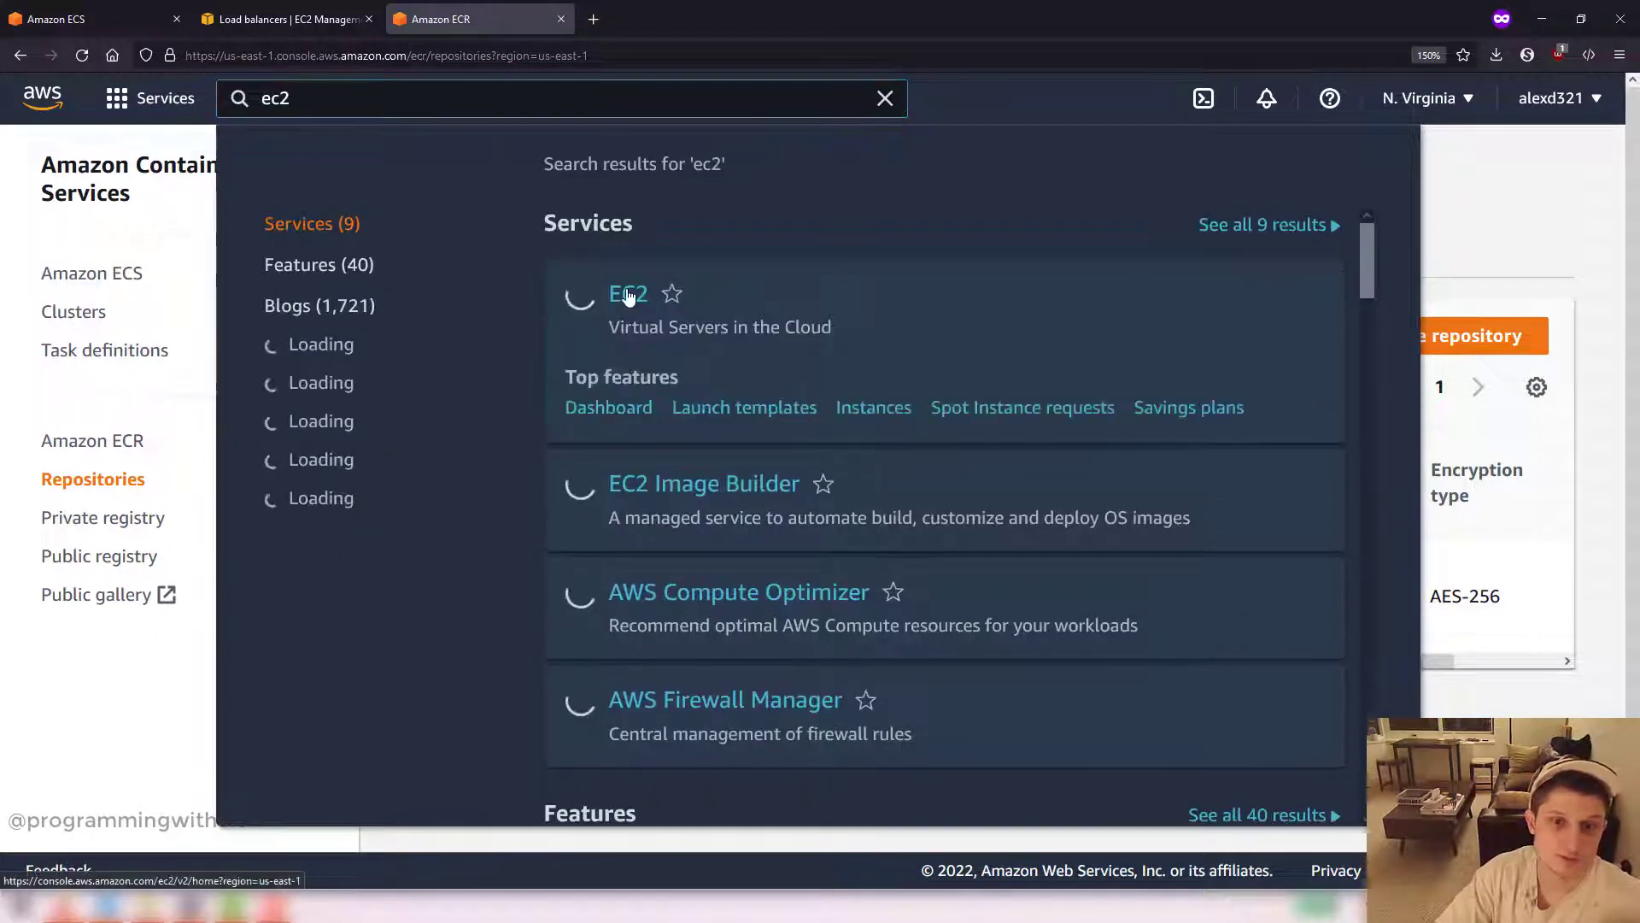
left_click(628, 295)
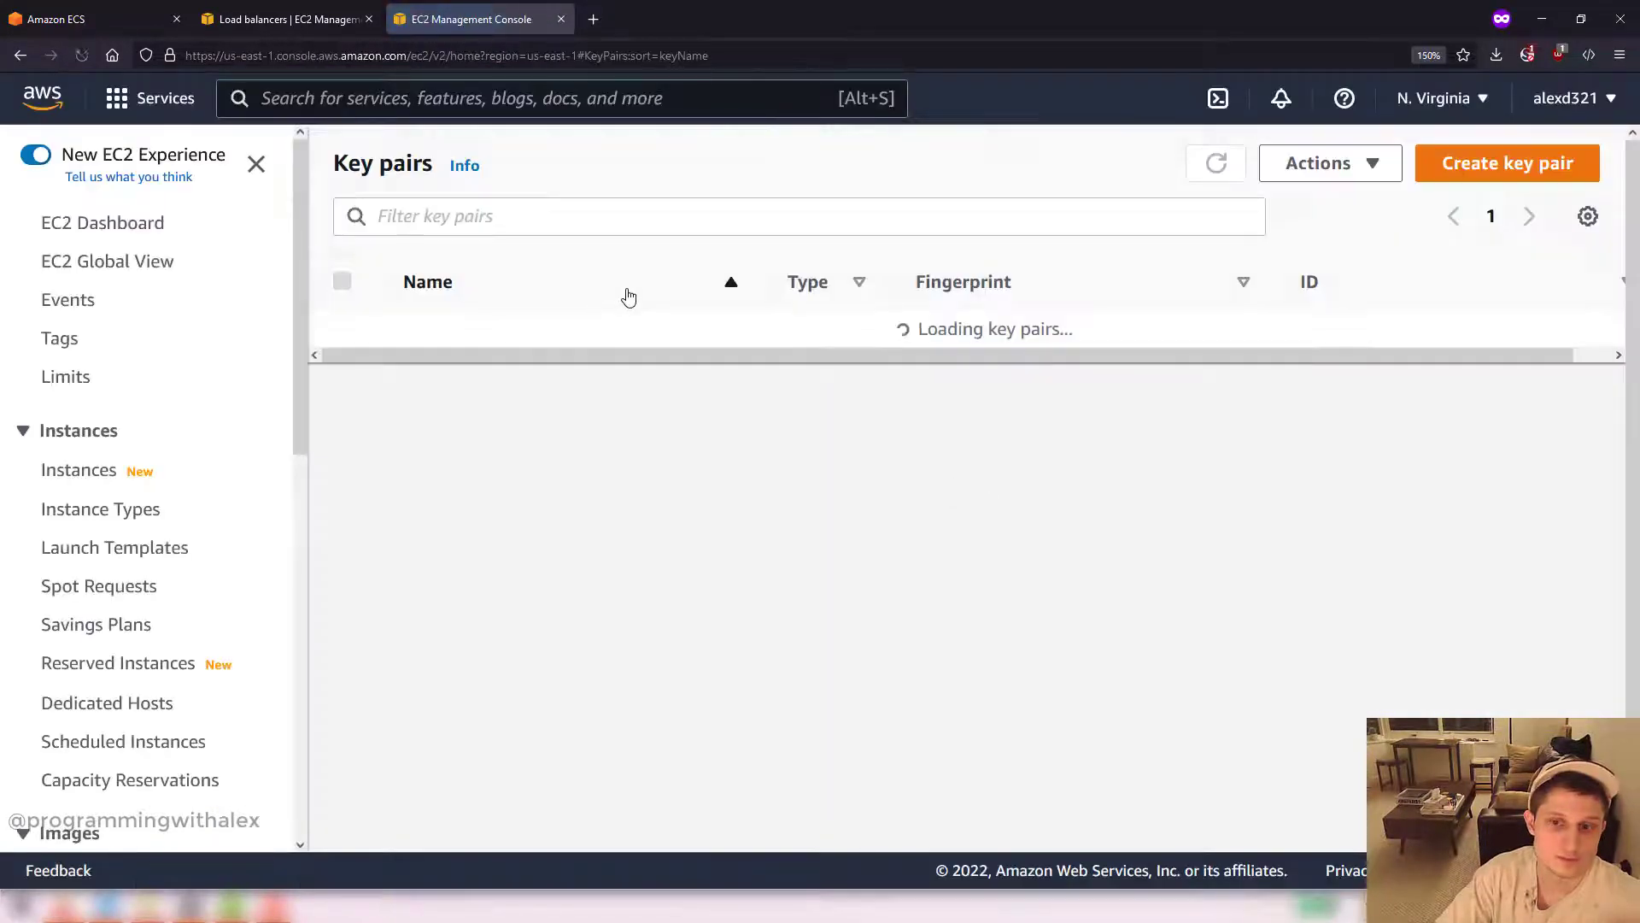
left_click(99, 477)
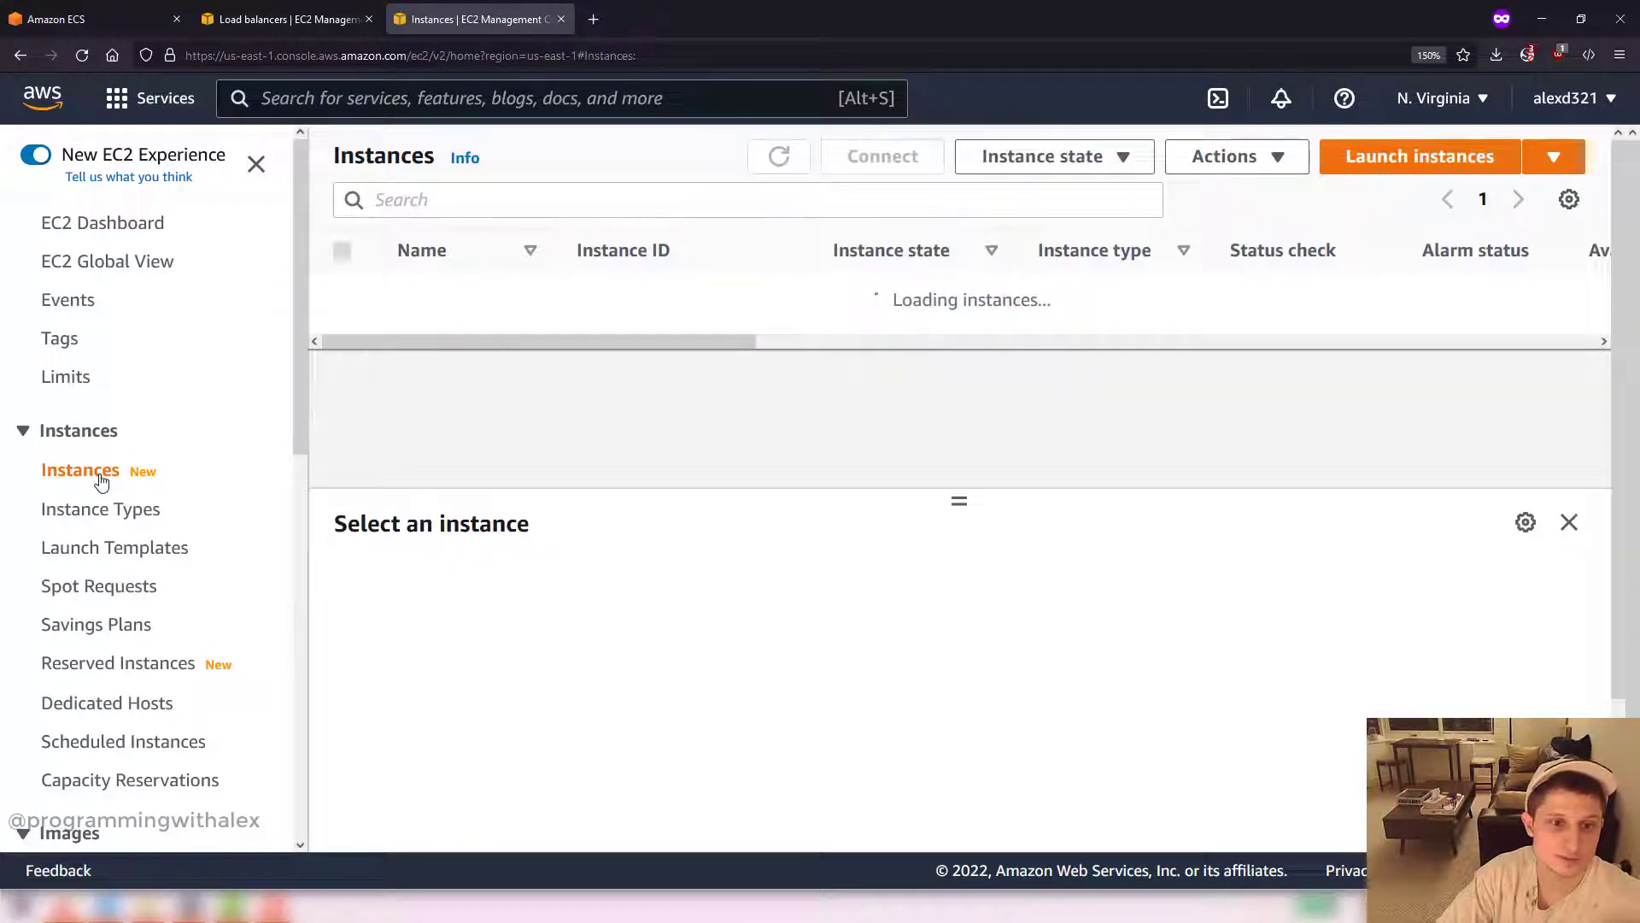
left_click(344, 291)
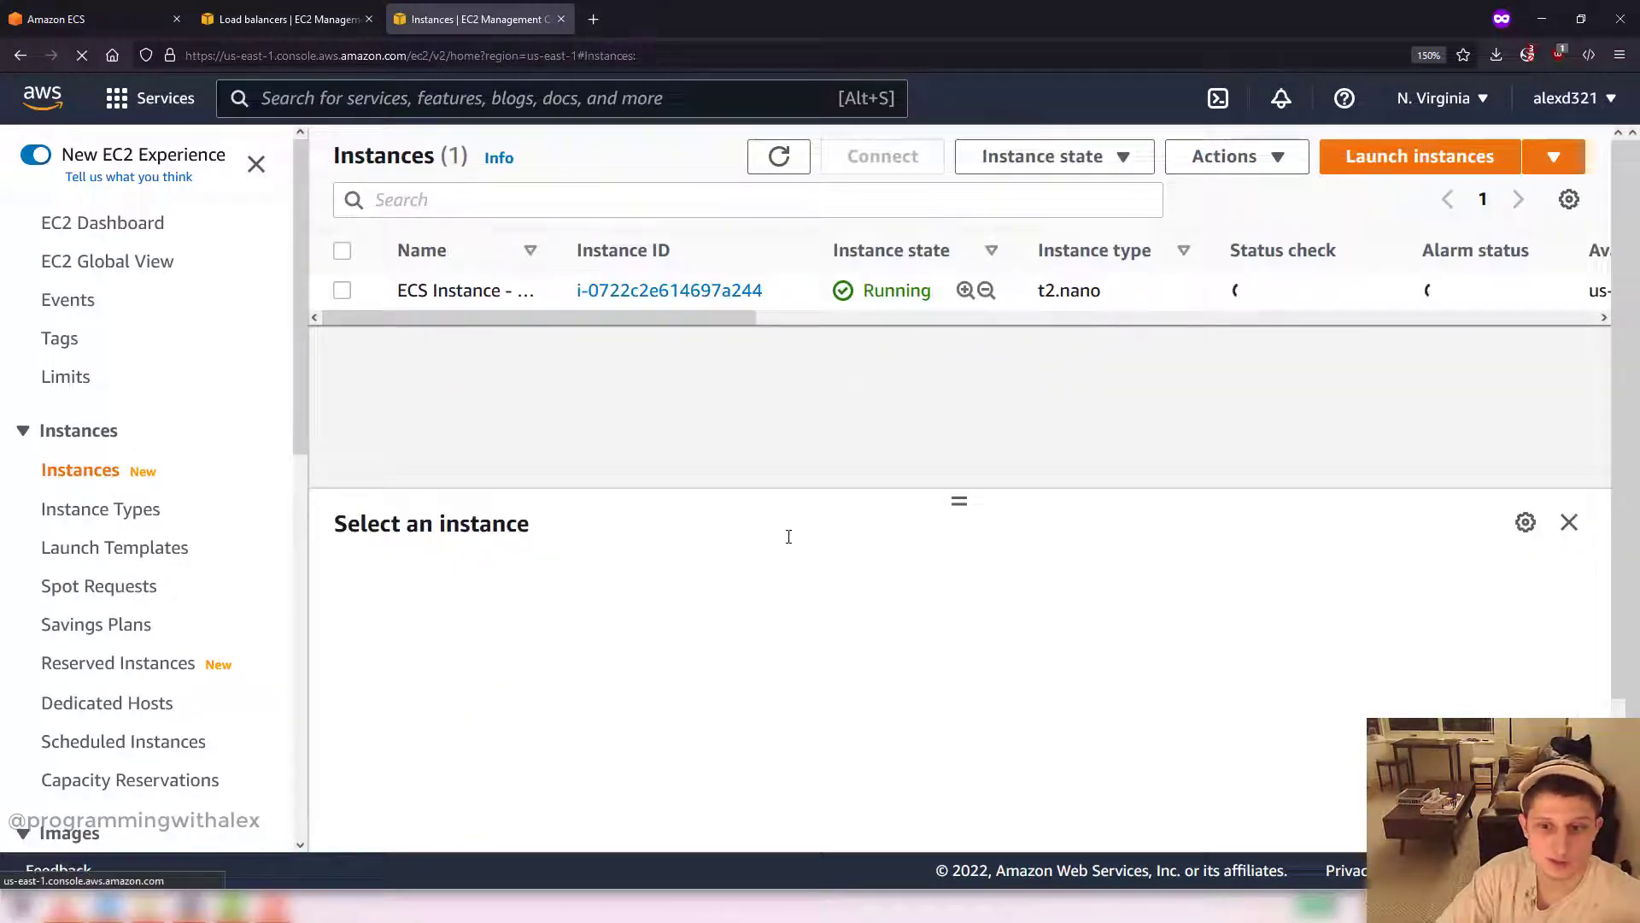
scroll(1067, 727, "down", 4)
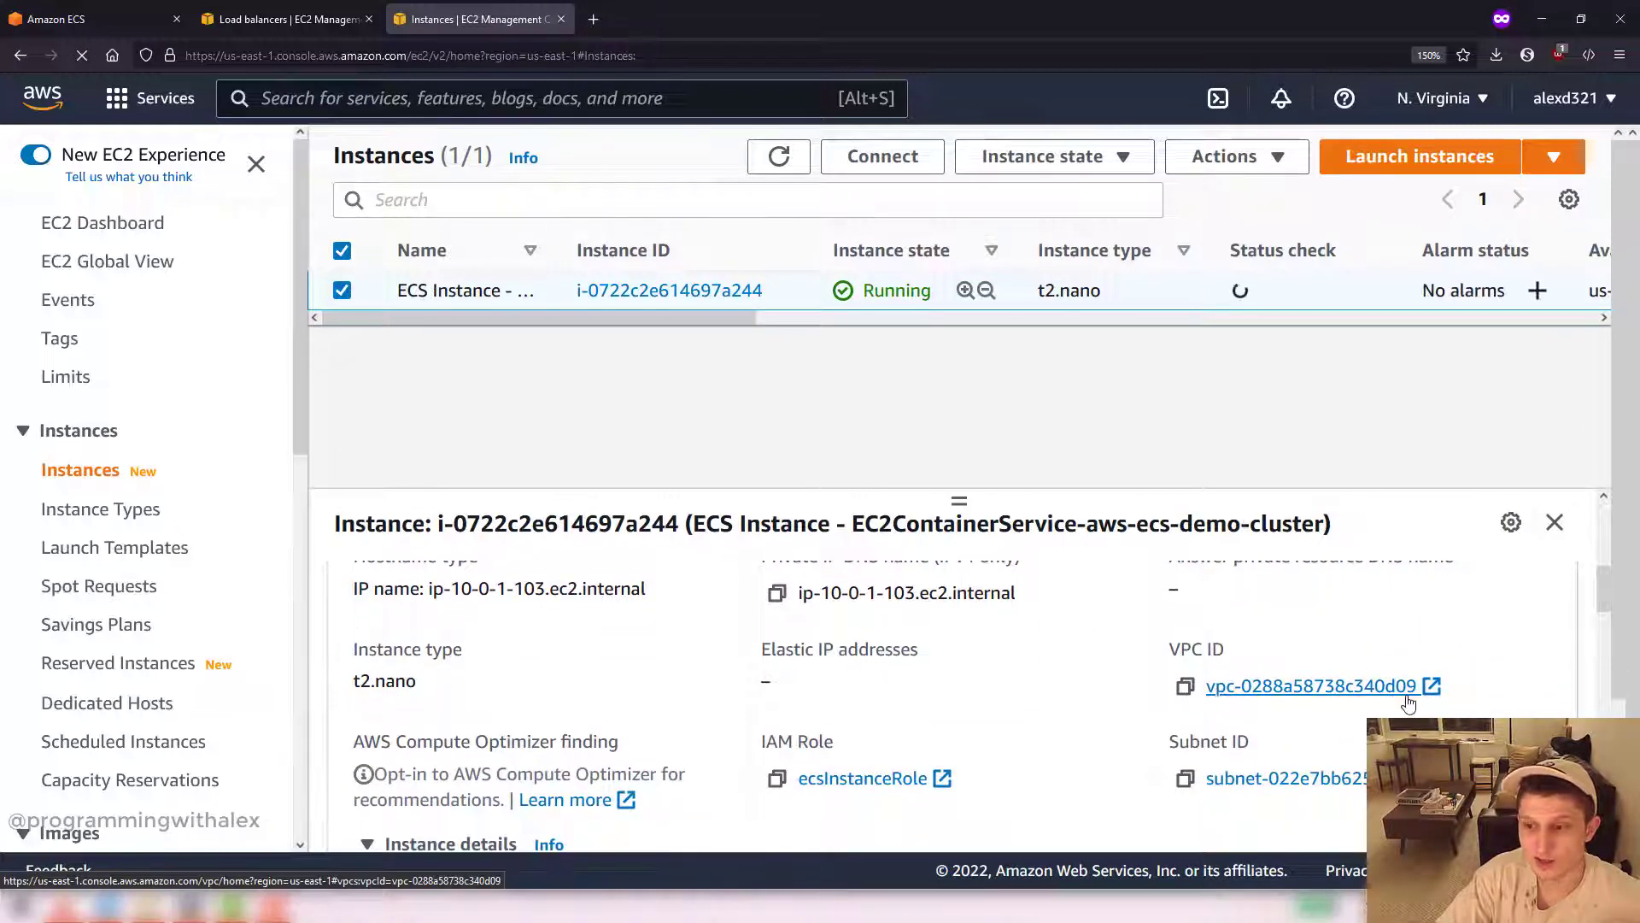
Step: Return to the load balancer setup and map it to both availability zones, us-east-1a and us-east-1b
left_click(326, 20)
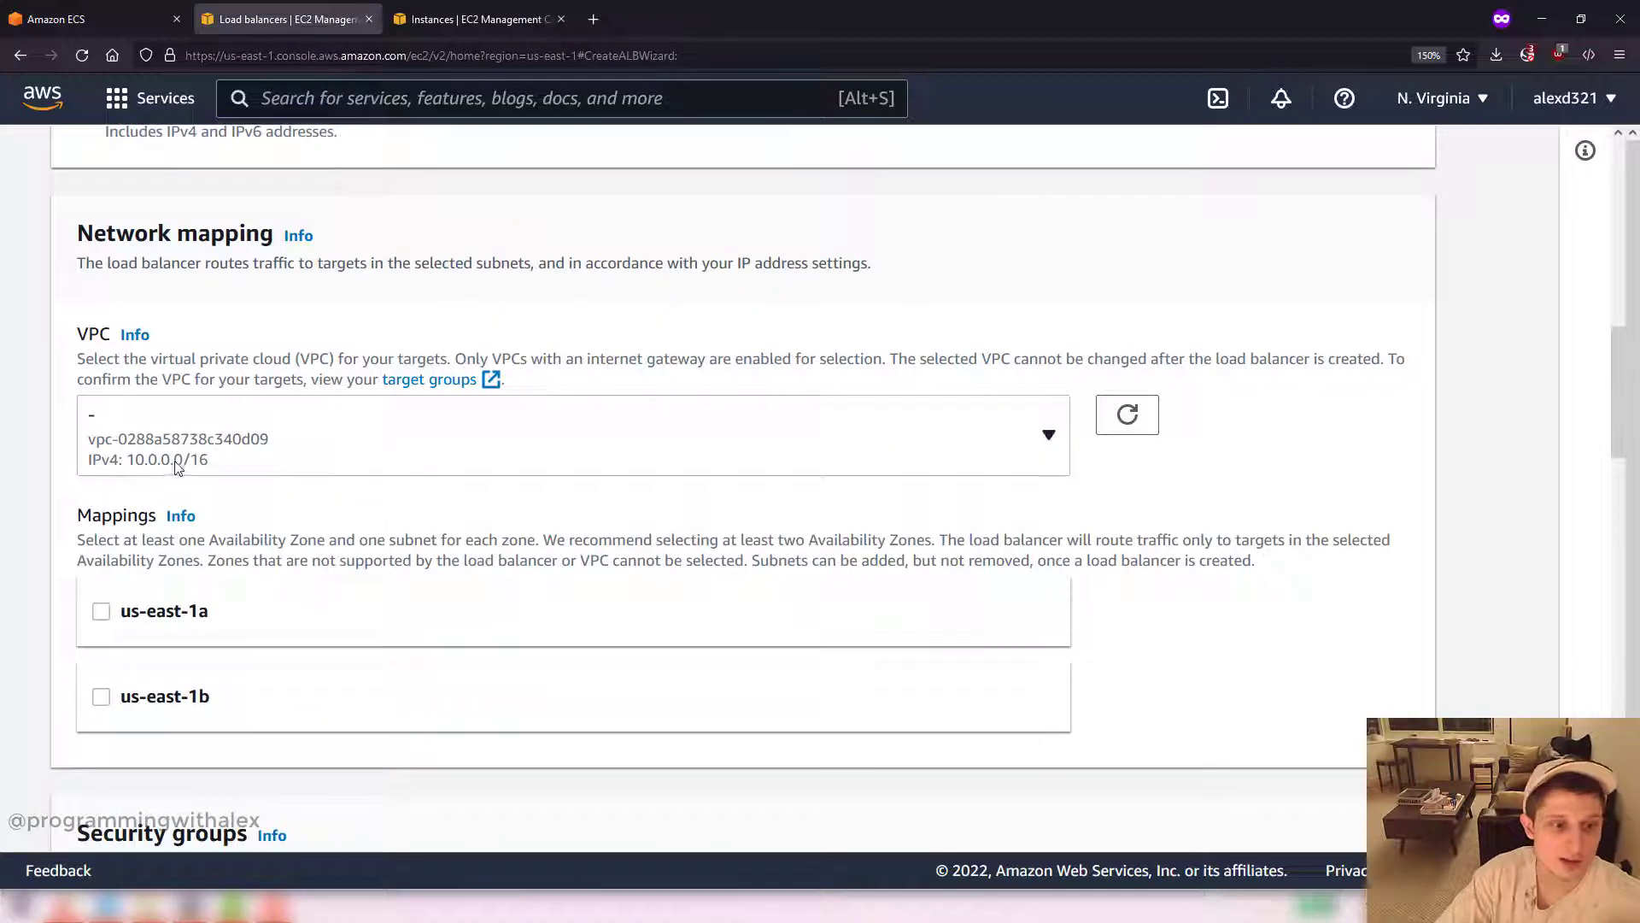
left_click(101, 612)
scroll(94, 684, "down", 3)
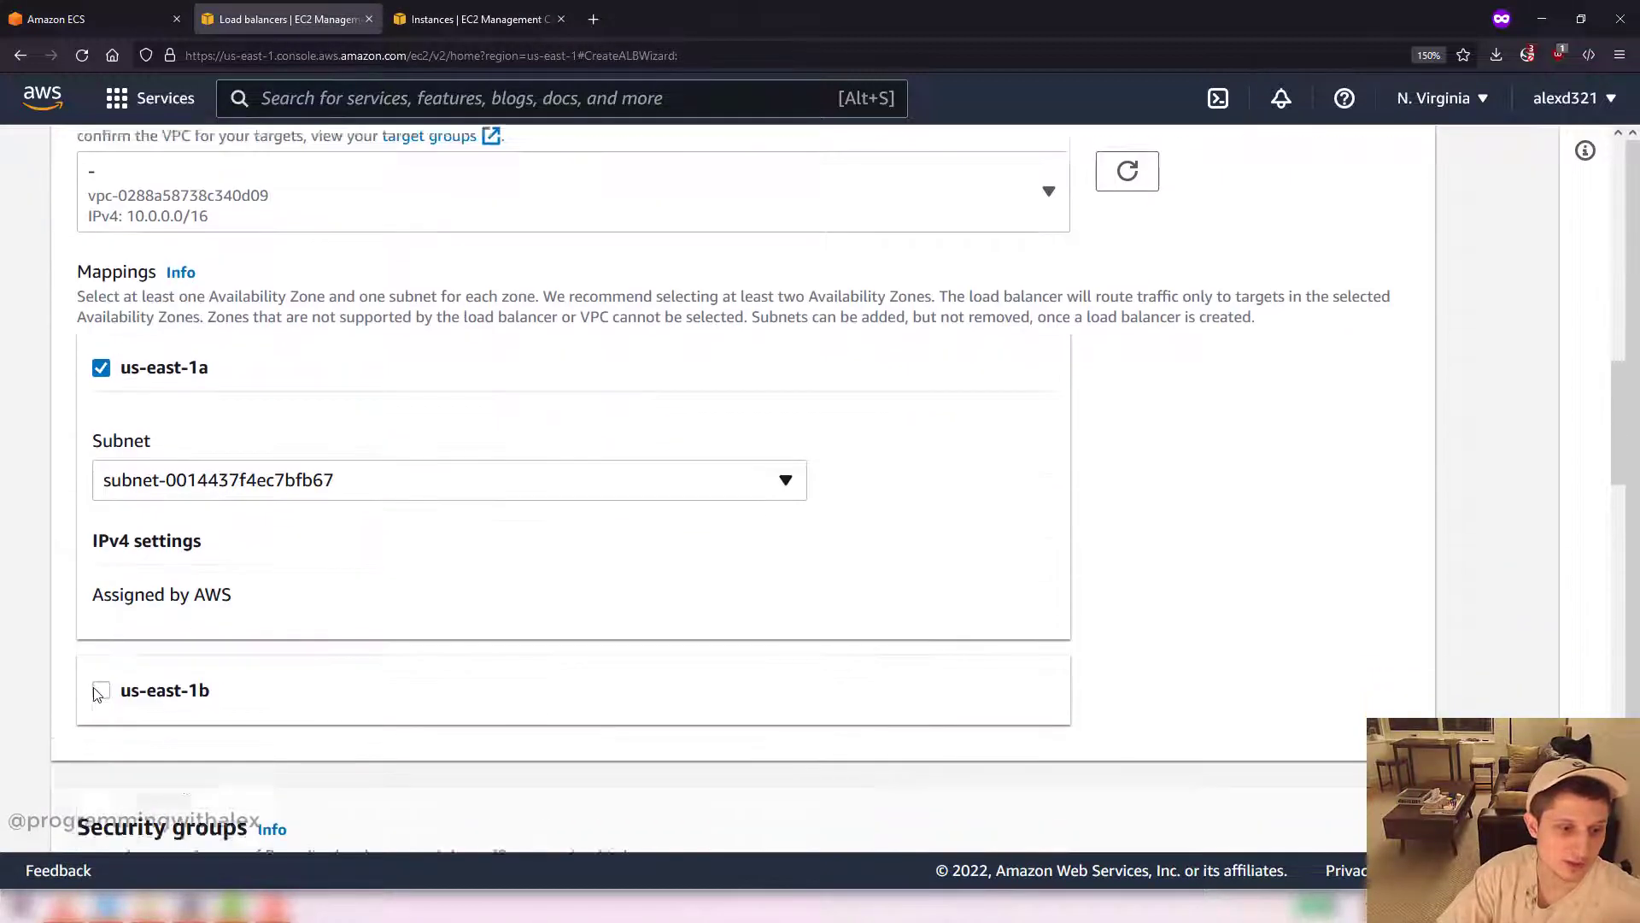
left_click(101, 668)
Step: Replace the load balancer's default security group with the EC2ContainerService-aws-ecs-demo-cluster EcsSecurityGroup
scroll(47, 551, "down", 7)
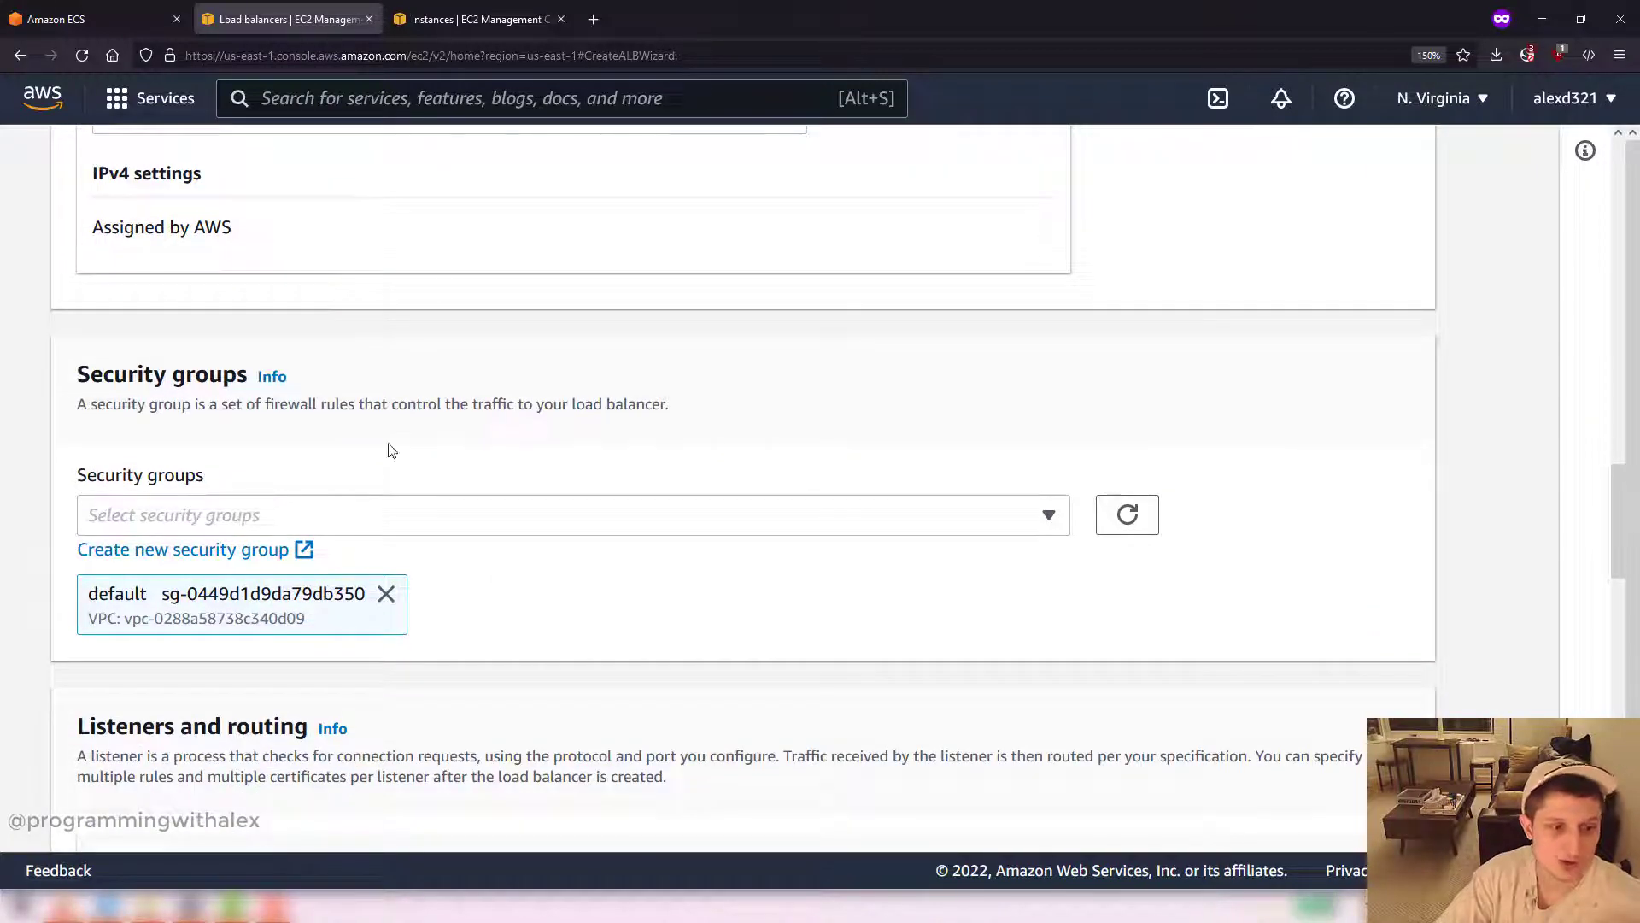
left_click(386, 594)
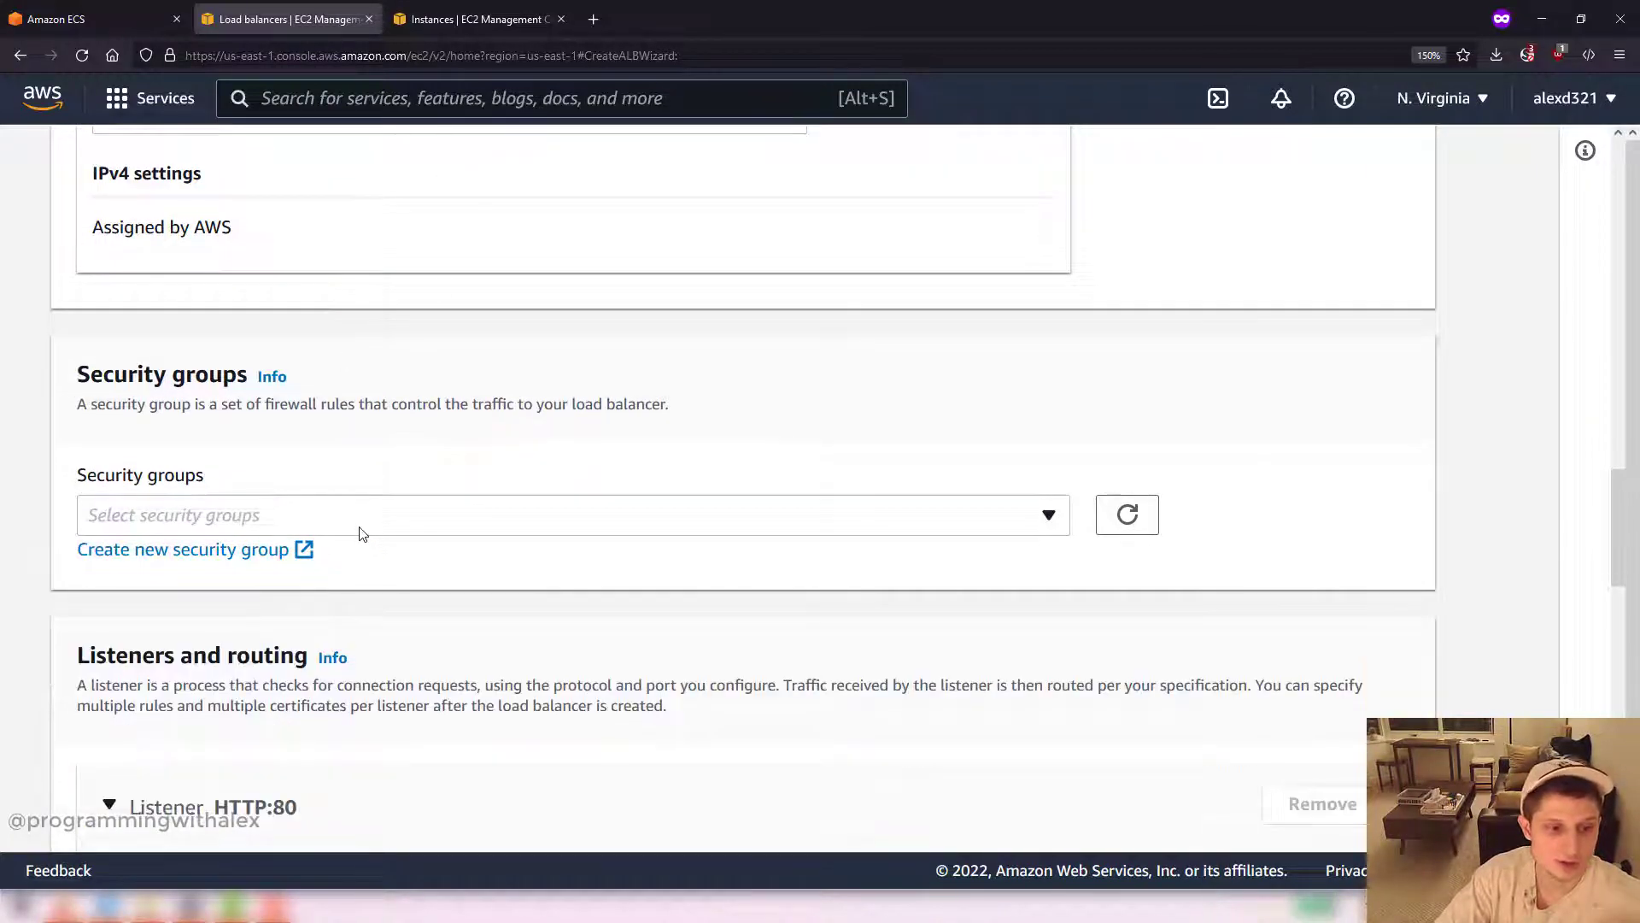
left_click(353, 512)
left_click(392, 608)
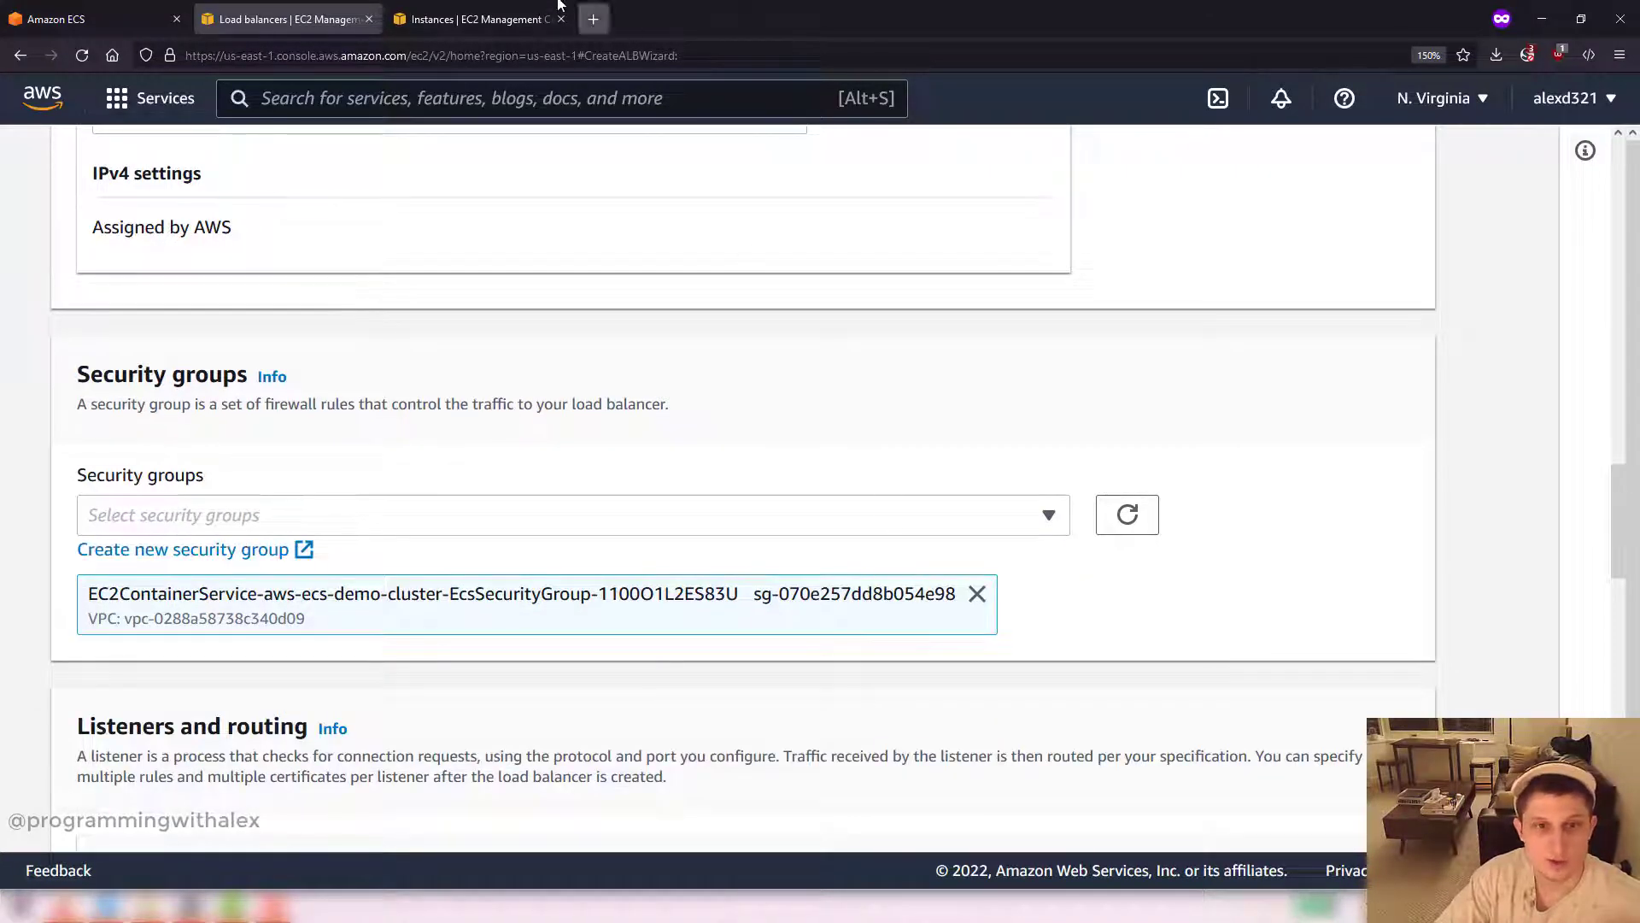
Step: Check which security group is attached to the cluster's EC2 instance
left_click(474, 18)
scroll(675, 633, "up", 5)
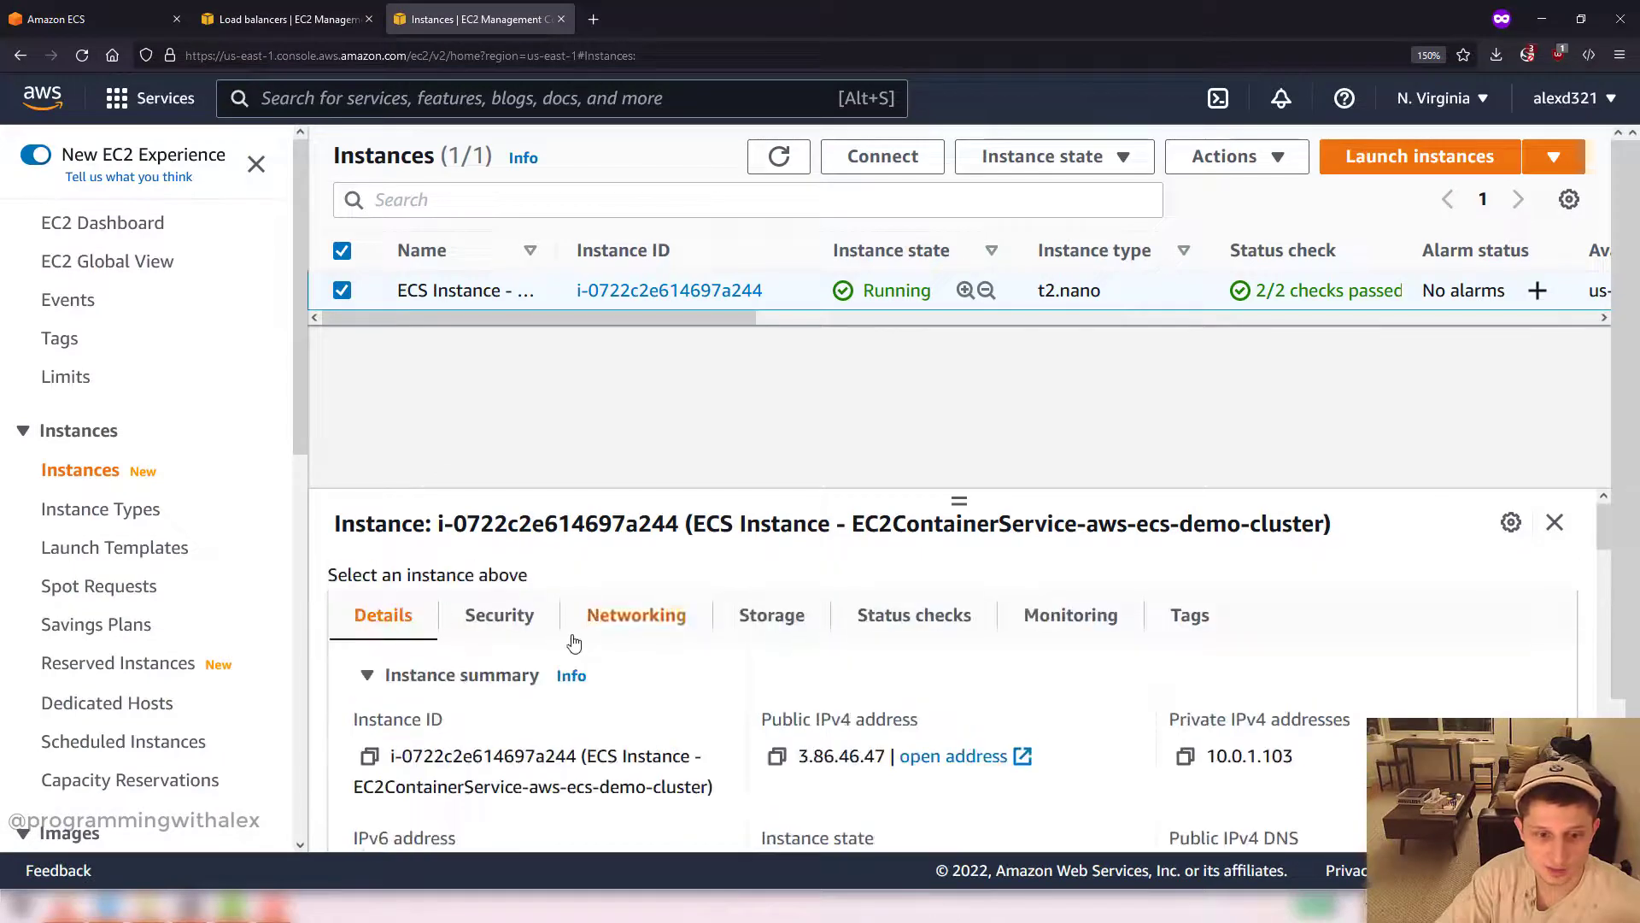
left_click(478, 615)
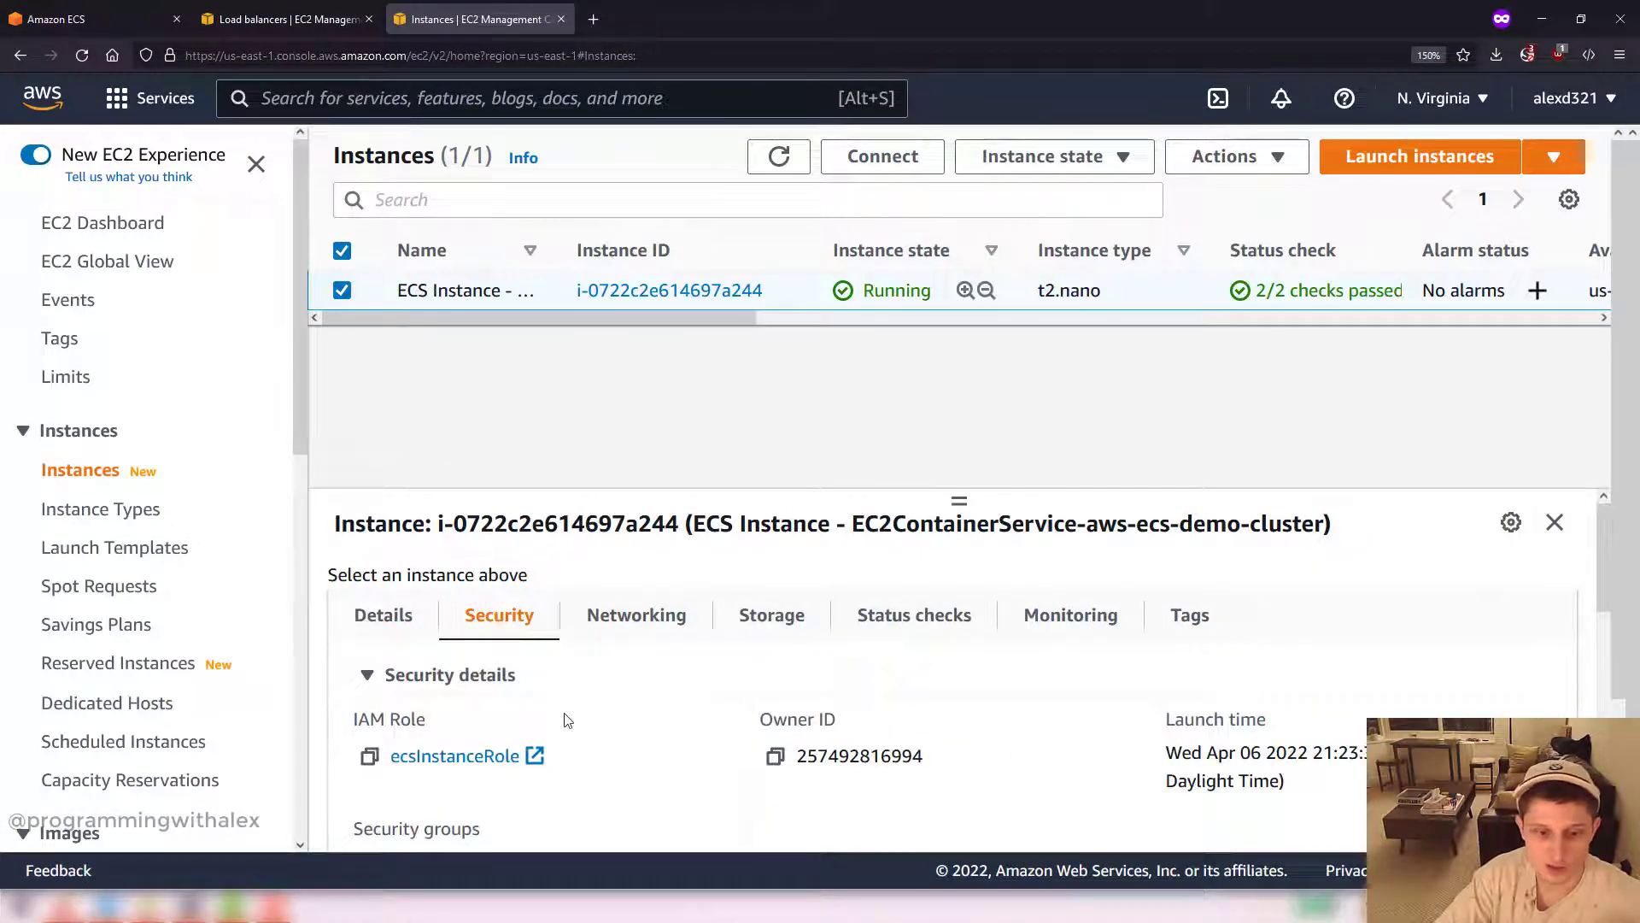
scroll(569, 722, "down", 2)
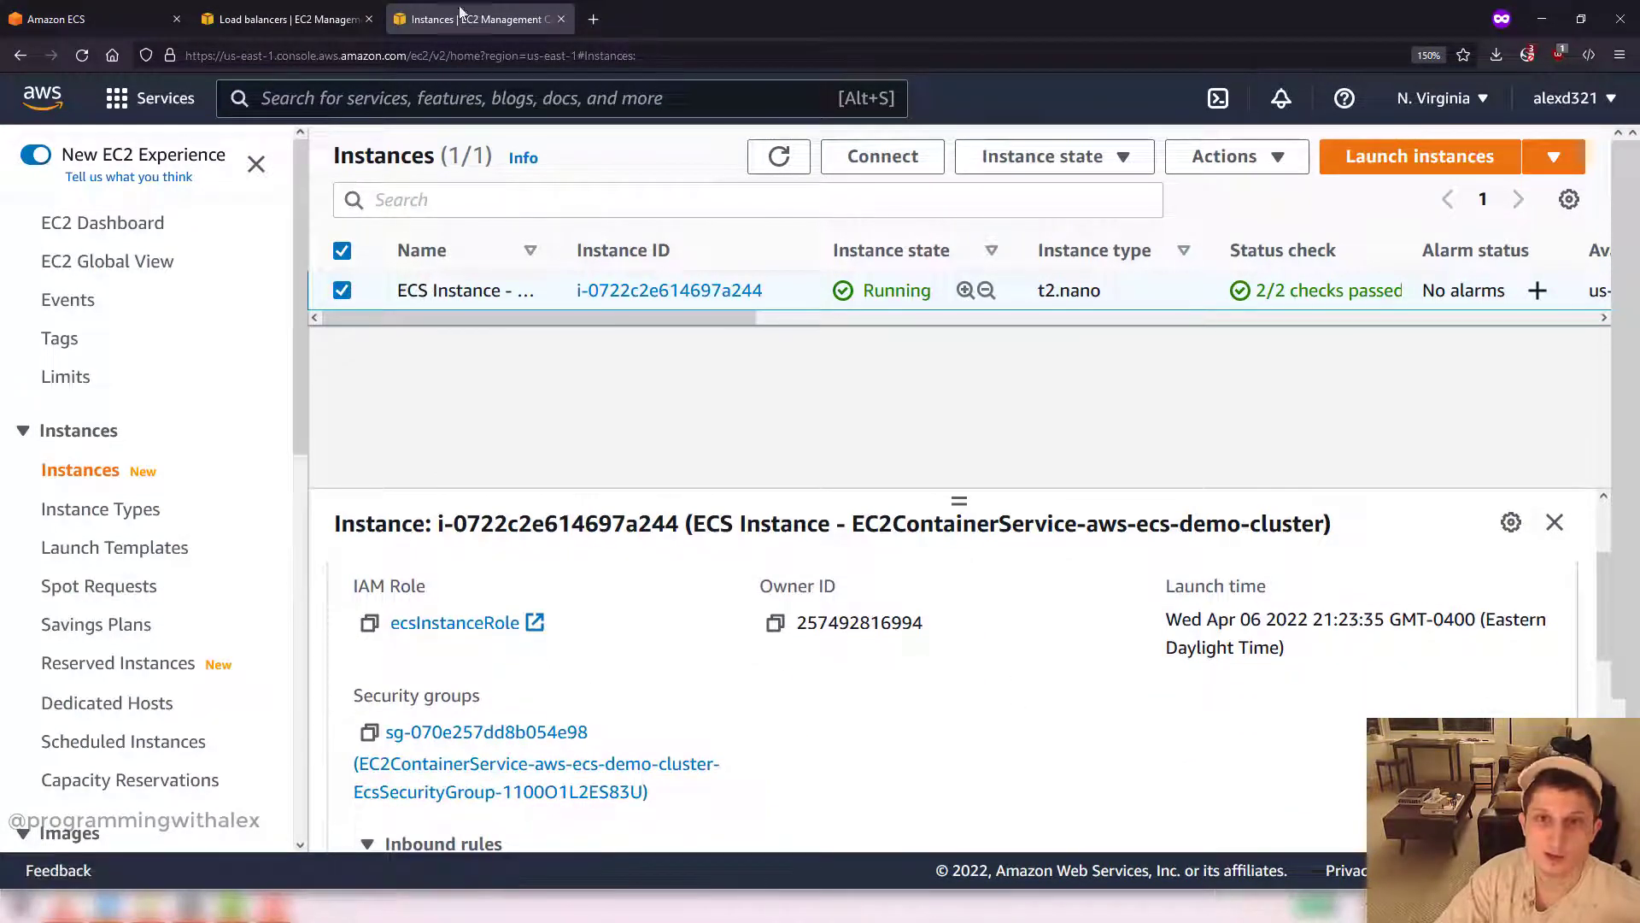
Step: Return to the load balancer setup and start a new target group for the HTTP:80 listener, keeping Instances as the target type
left_click(286, 19)
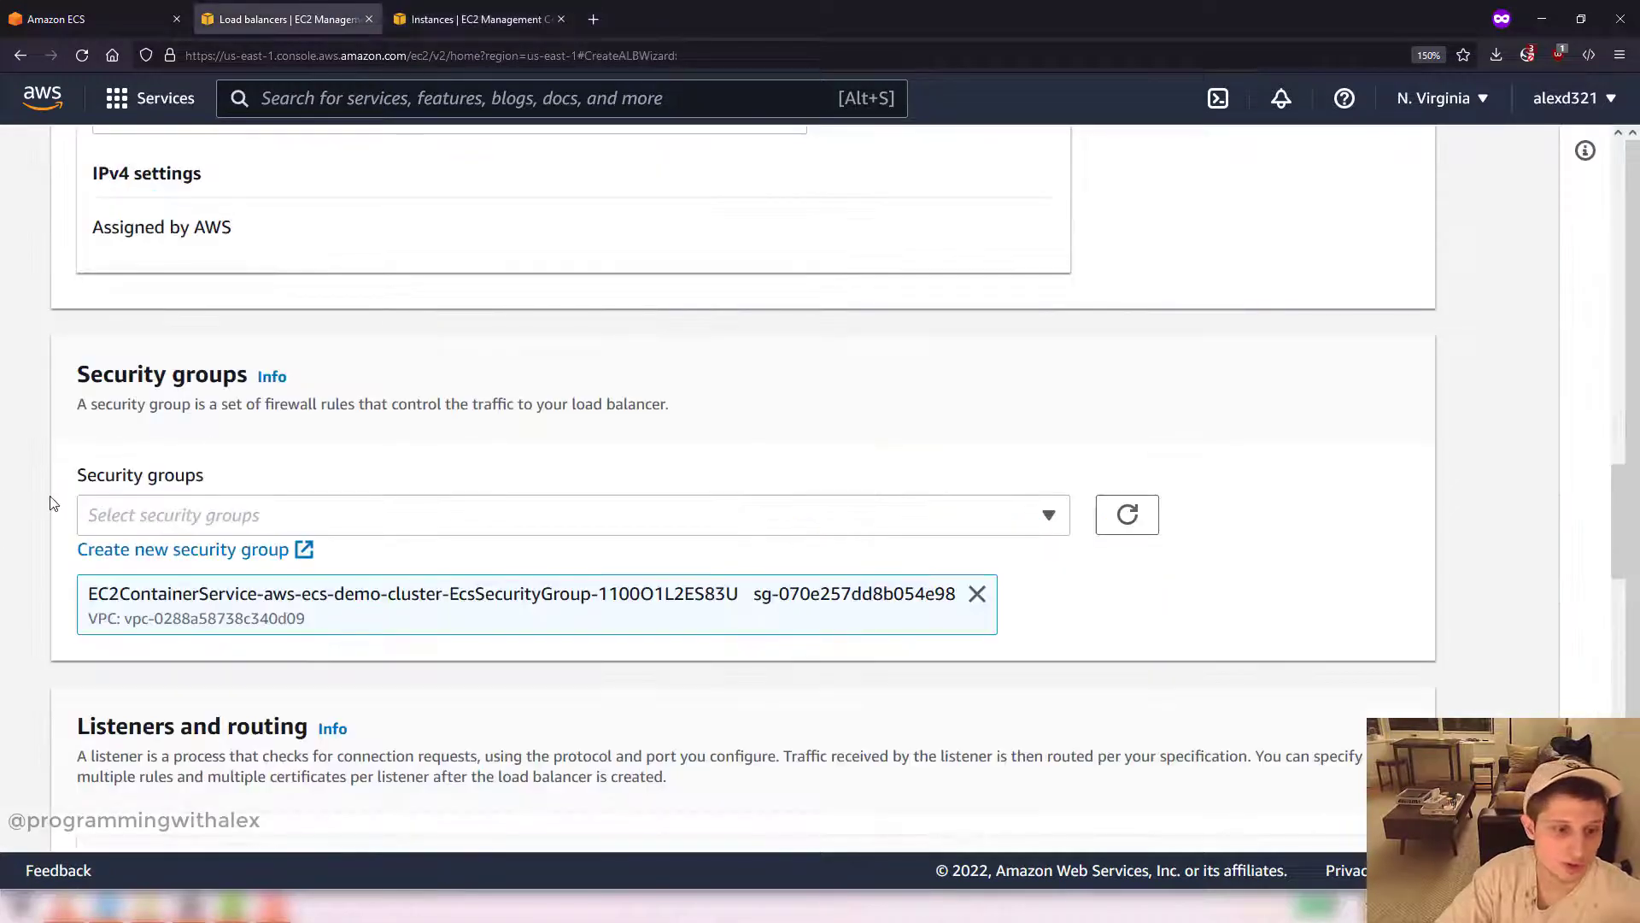
scroll(53, 501, "down", 5)
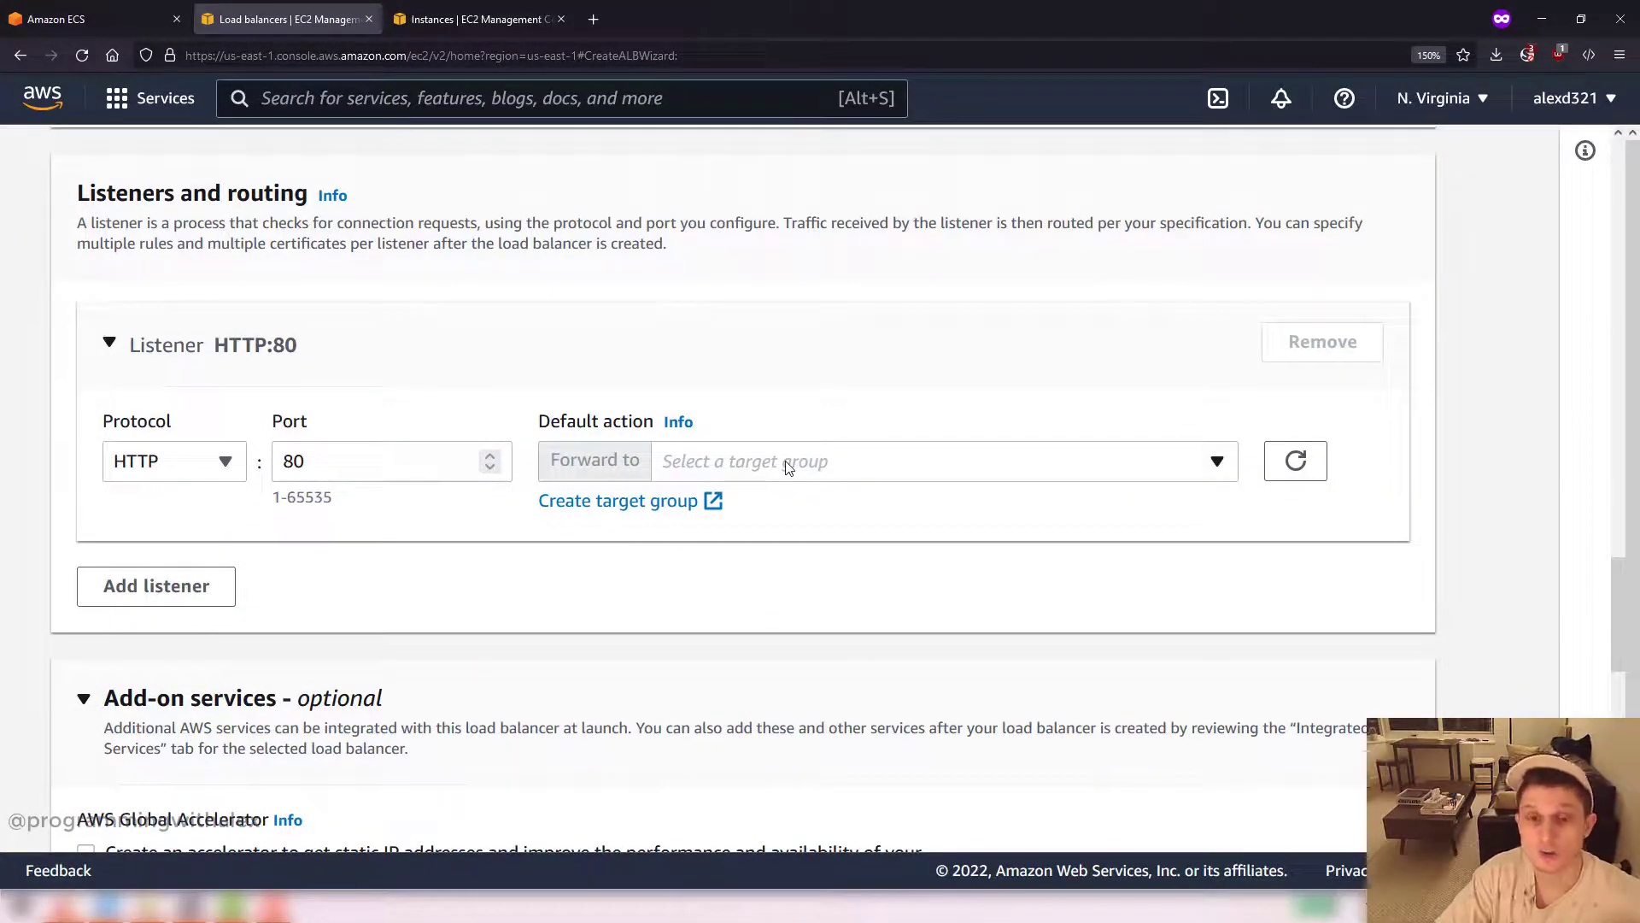
left_click(669, 510)
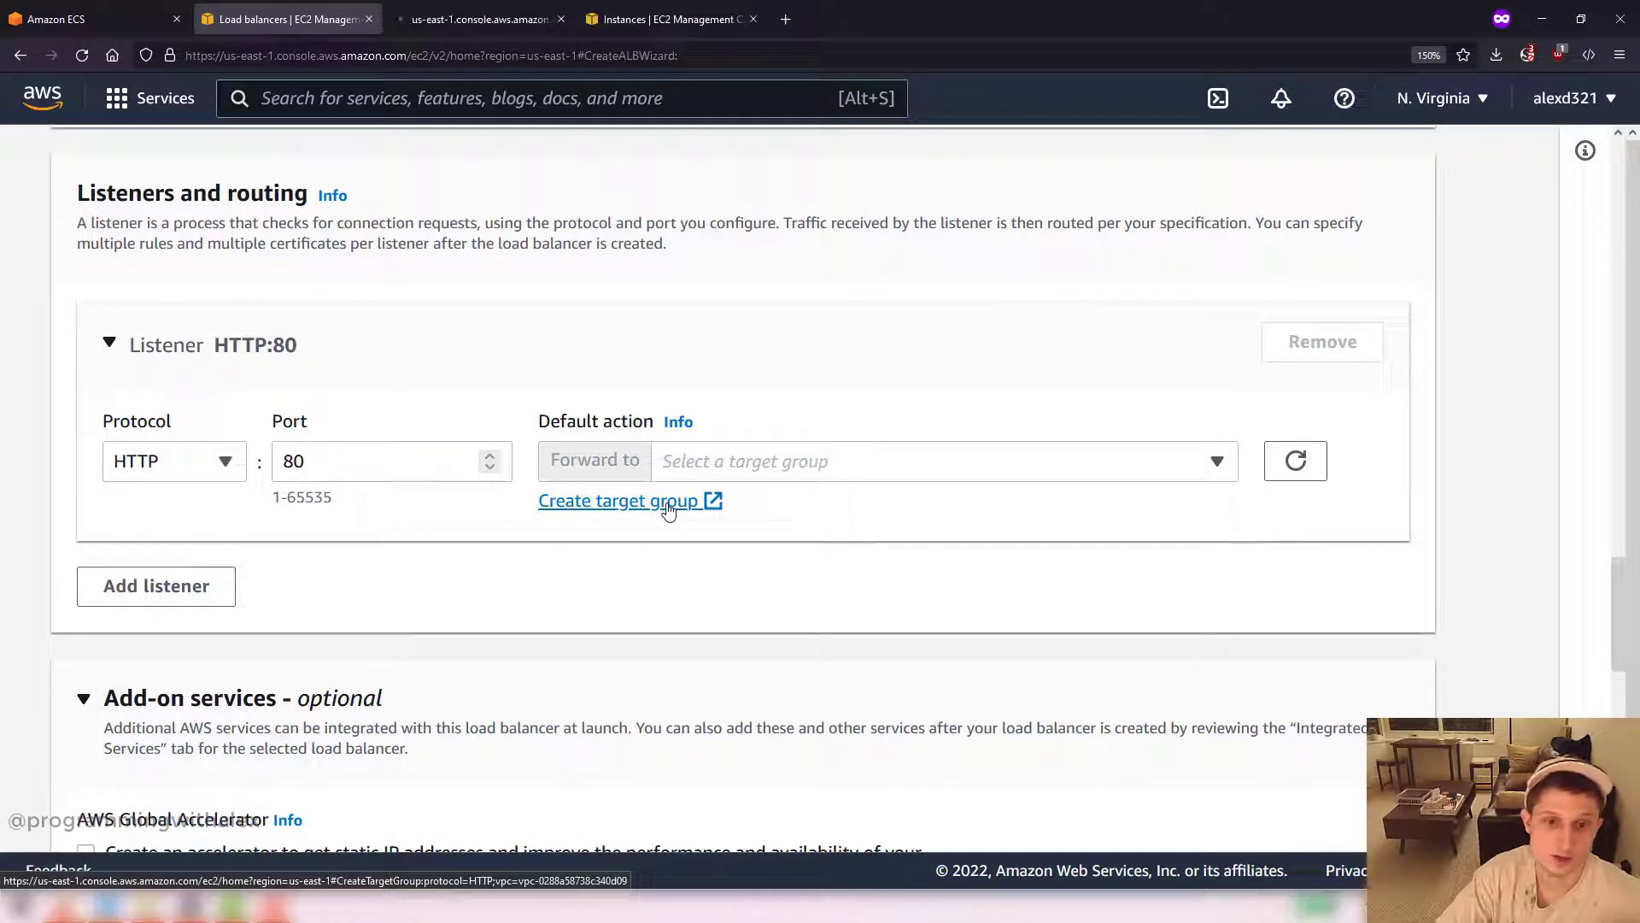
left_click(466, 10)
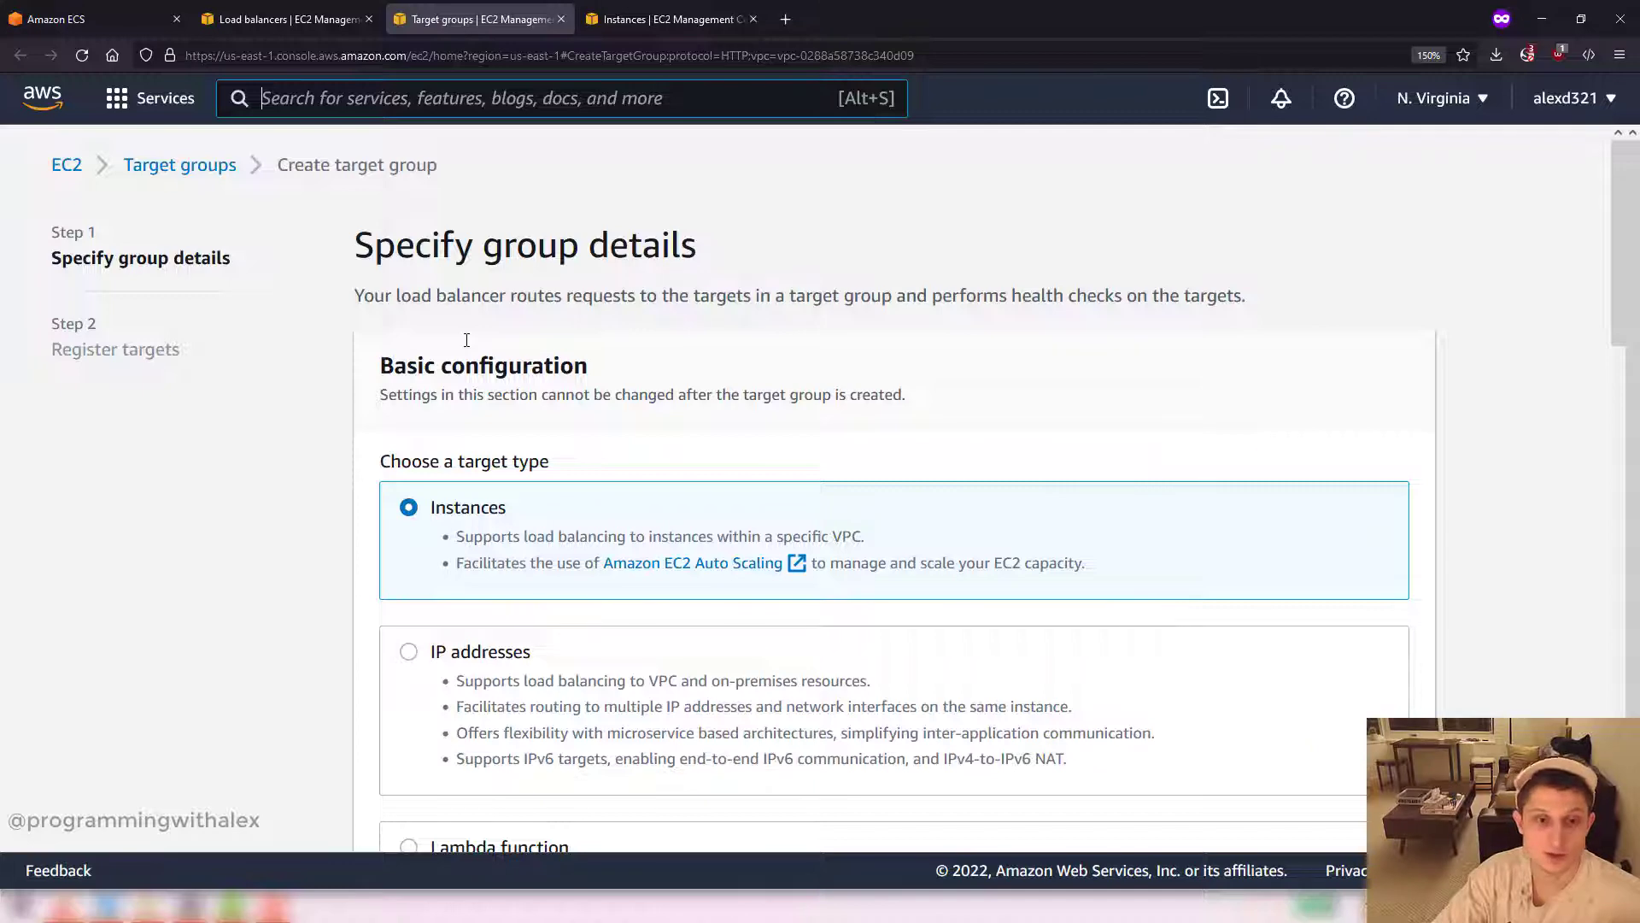
scroll(468, 346, "down", 3)
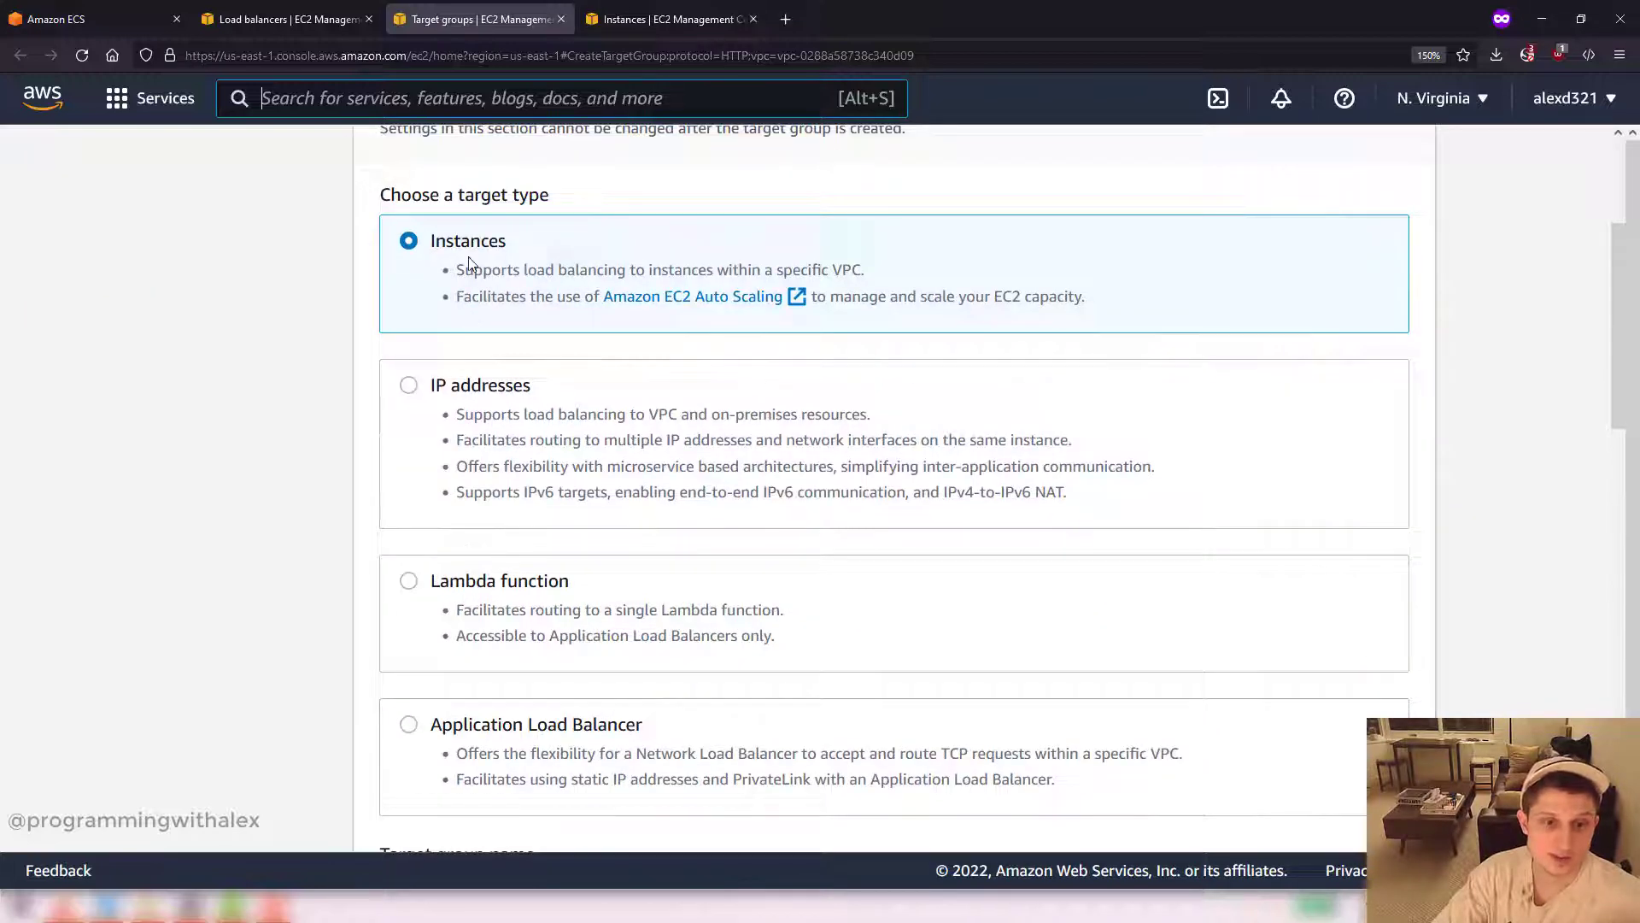
Step: Name the target group aws-ecs-demo-target-group and set its port to 5000
scroll(469, 261, "down", 2)
scroll(494, 649, "down", 2)
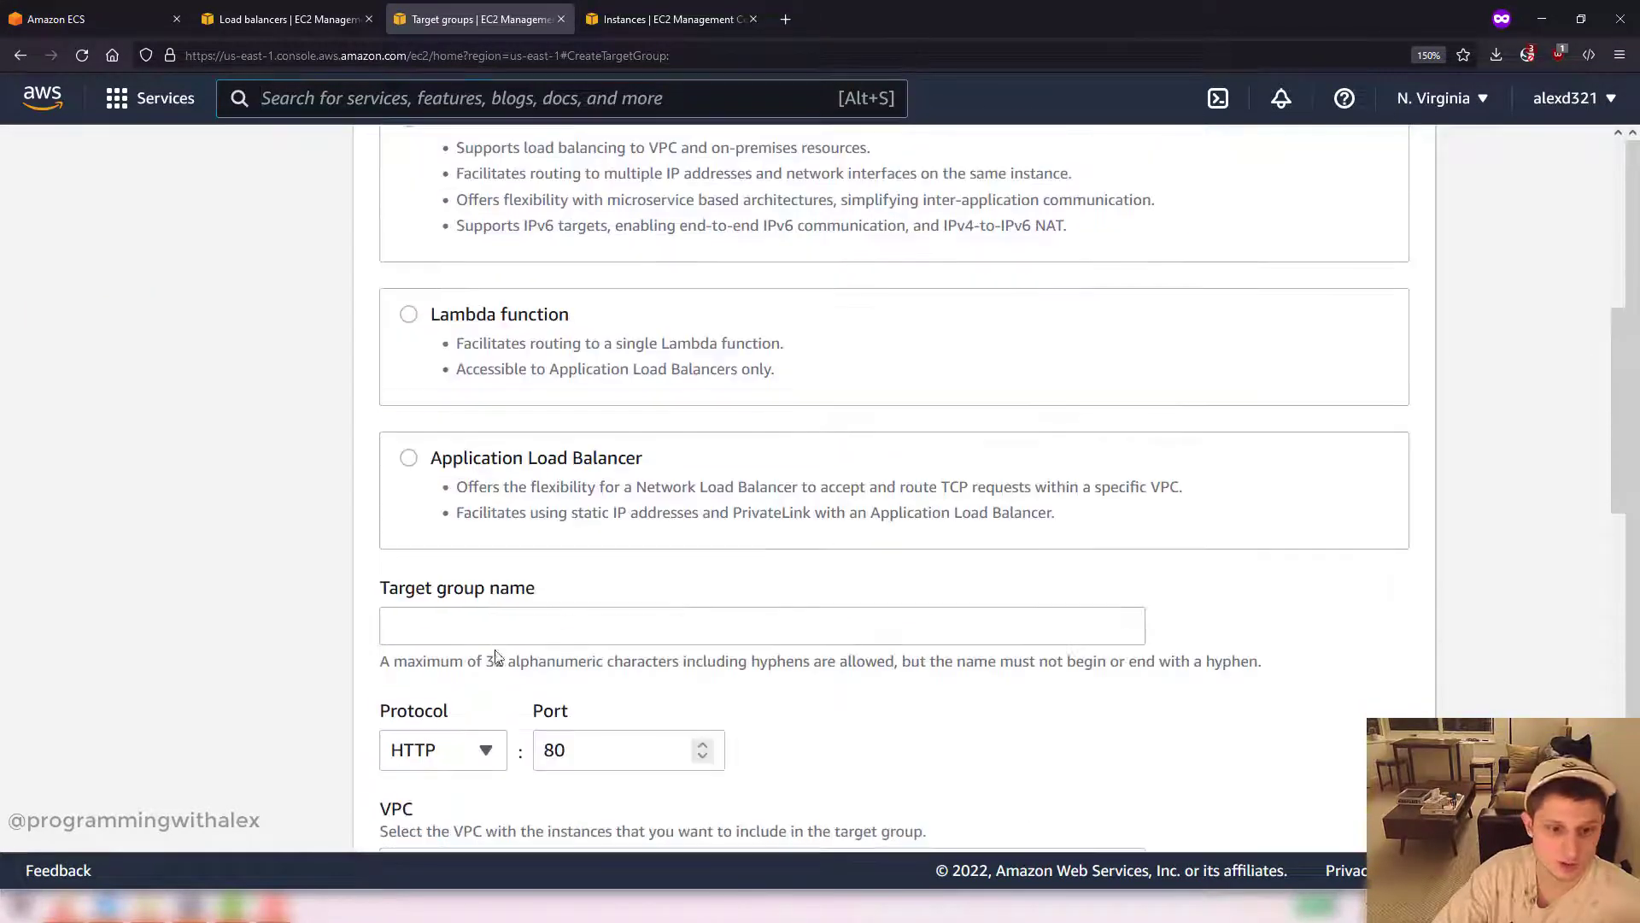
scroll(483, 513, "down", 2)
left_click(483, 501)
type("aws-")
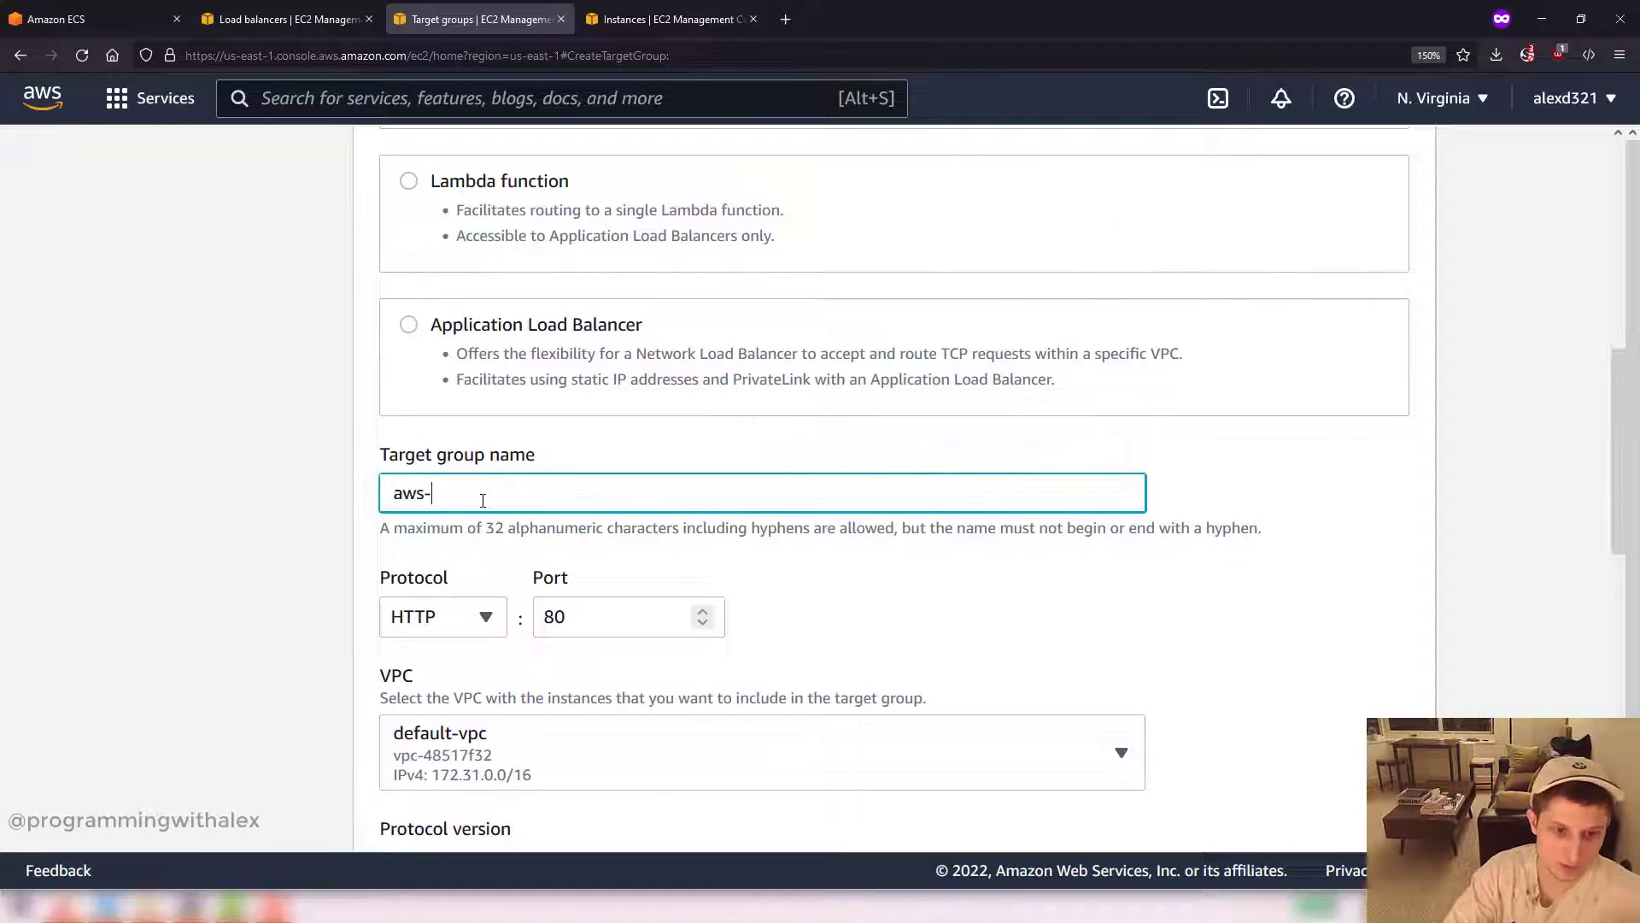
type("ecs-demo-target-group")
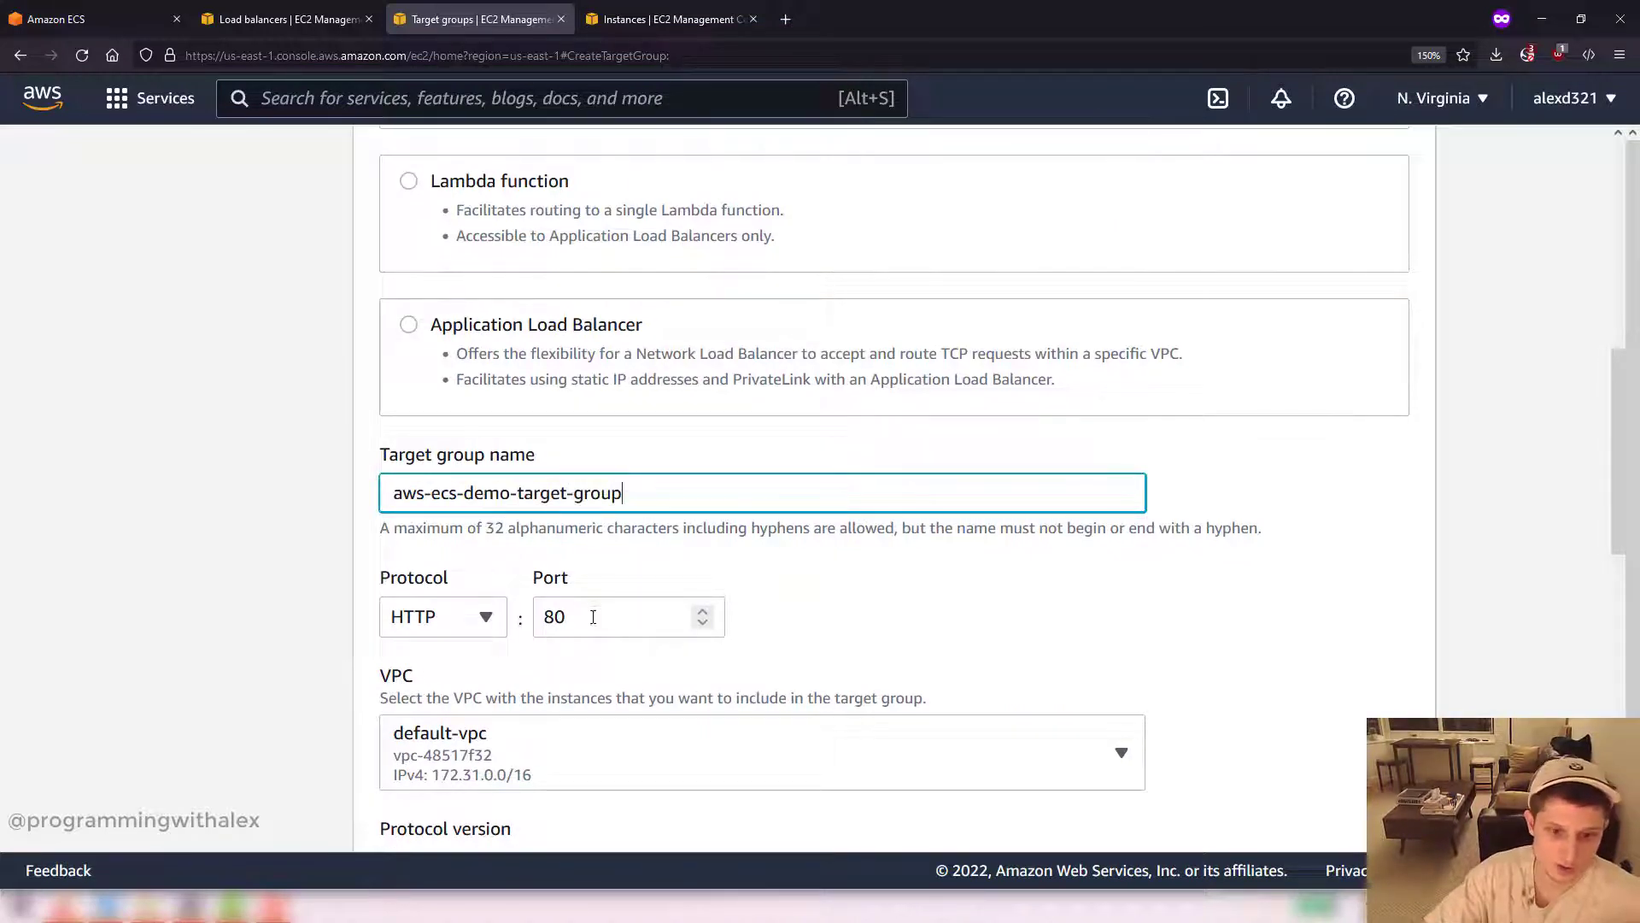
double_click(593, 616)
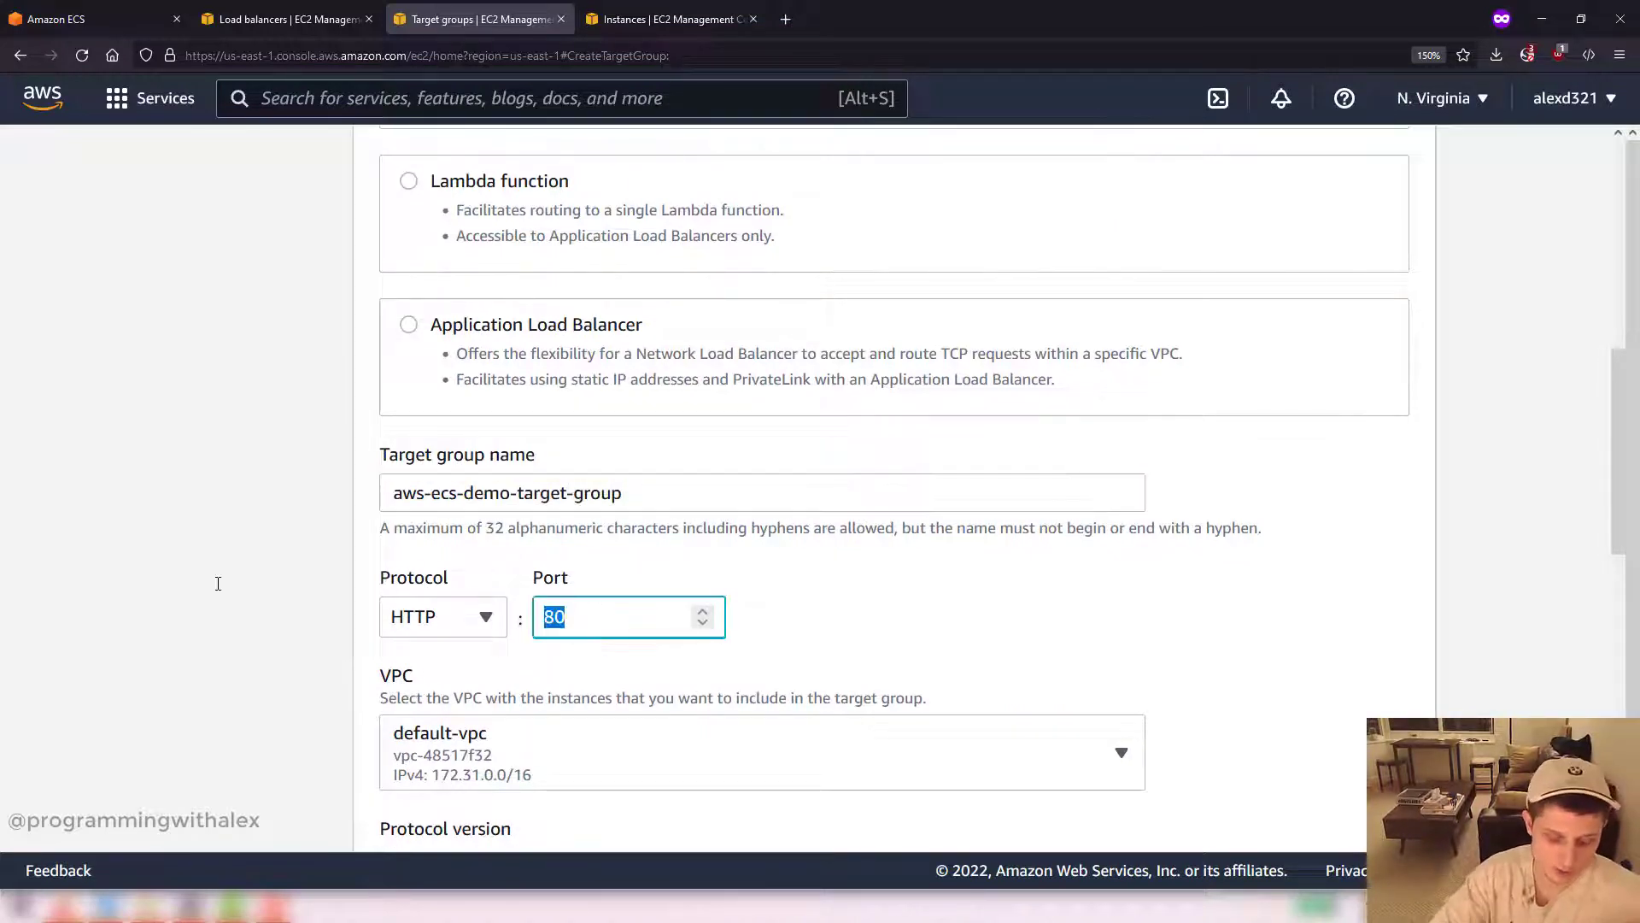
type("5000")
left_click(219, 590)
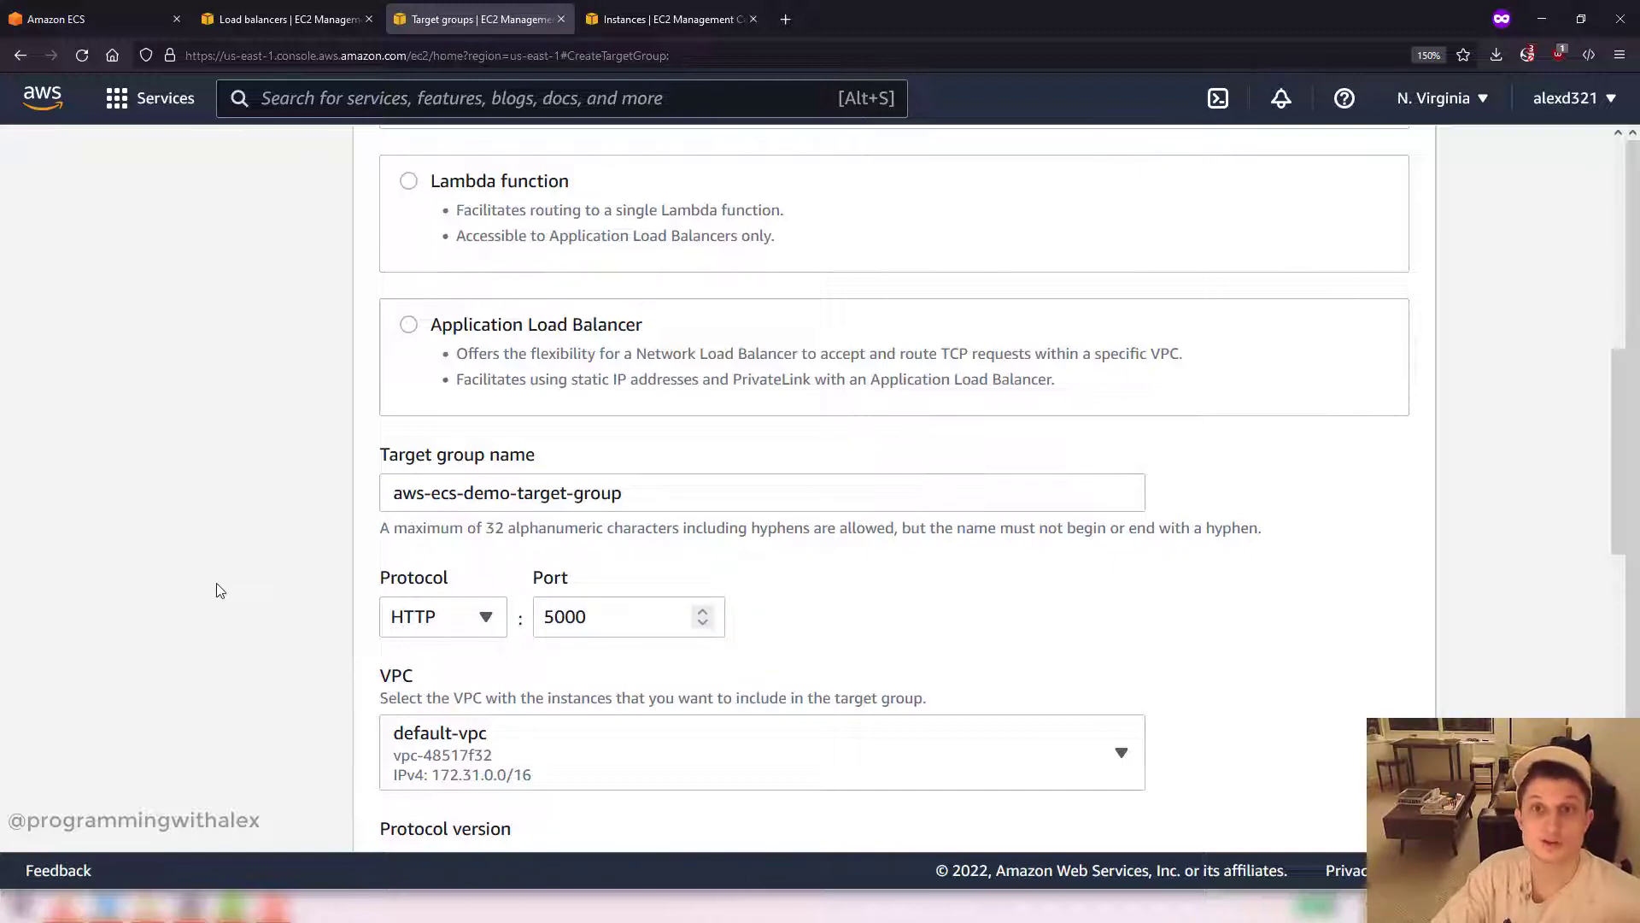
Step: Assign the target group to VPC vpc-0288a58738c340d09 (10.0.0.0/16), keep HTTP1 and the default health checks, and continue to registering targets
scroll(274, 551, "down", 2)
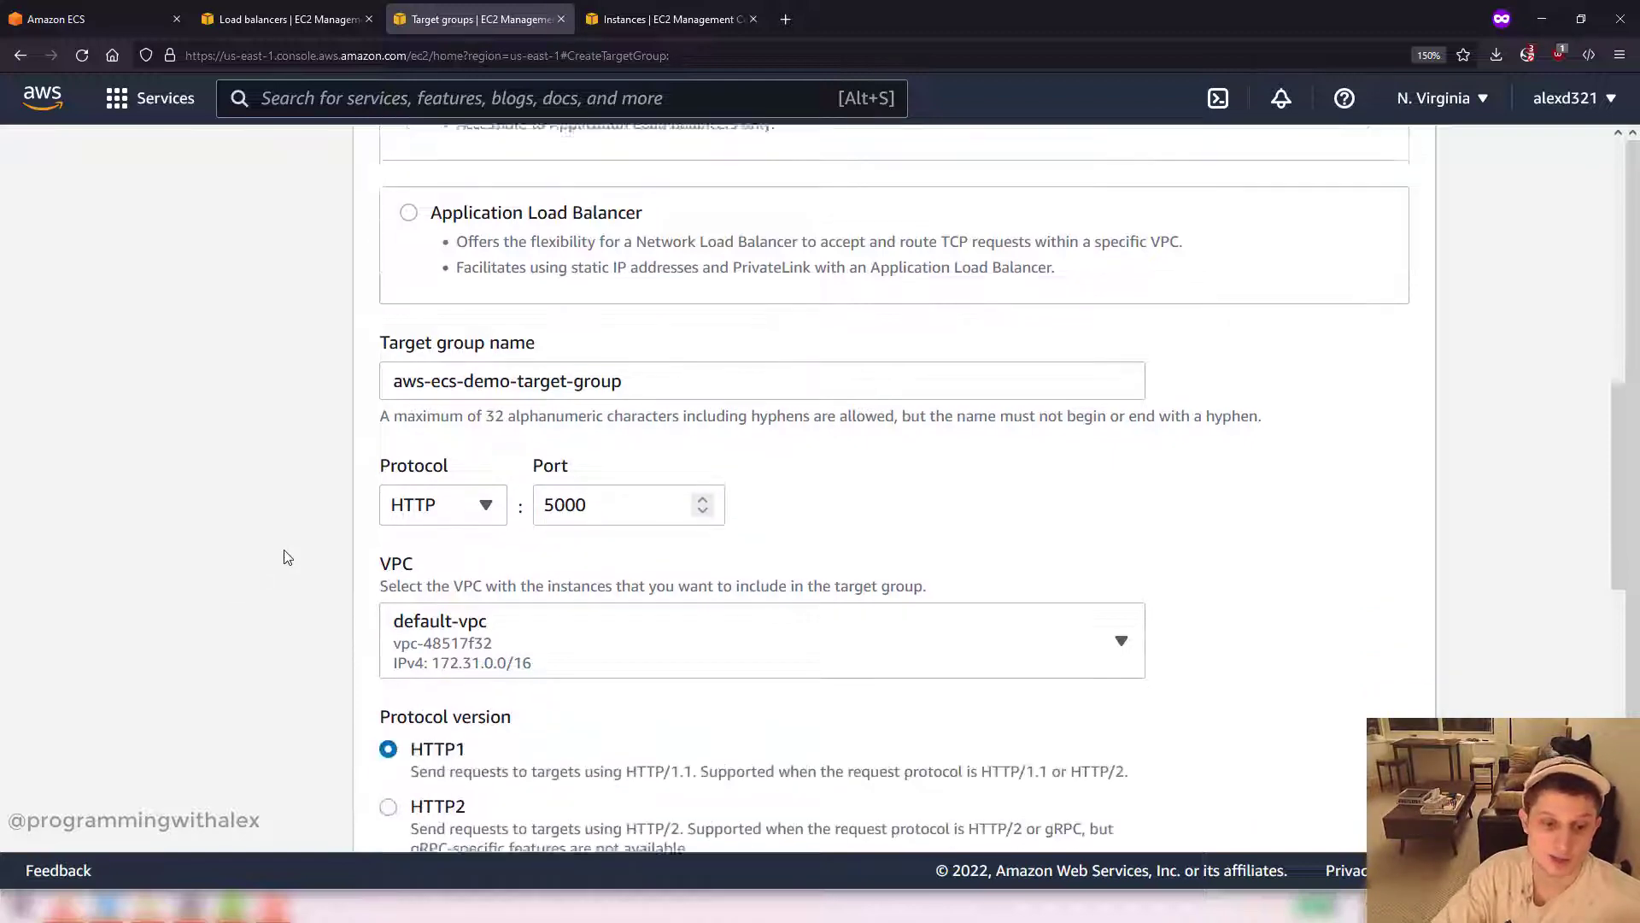
left_click(520, 612)
left_click(542, 566)
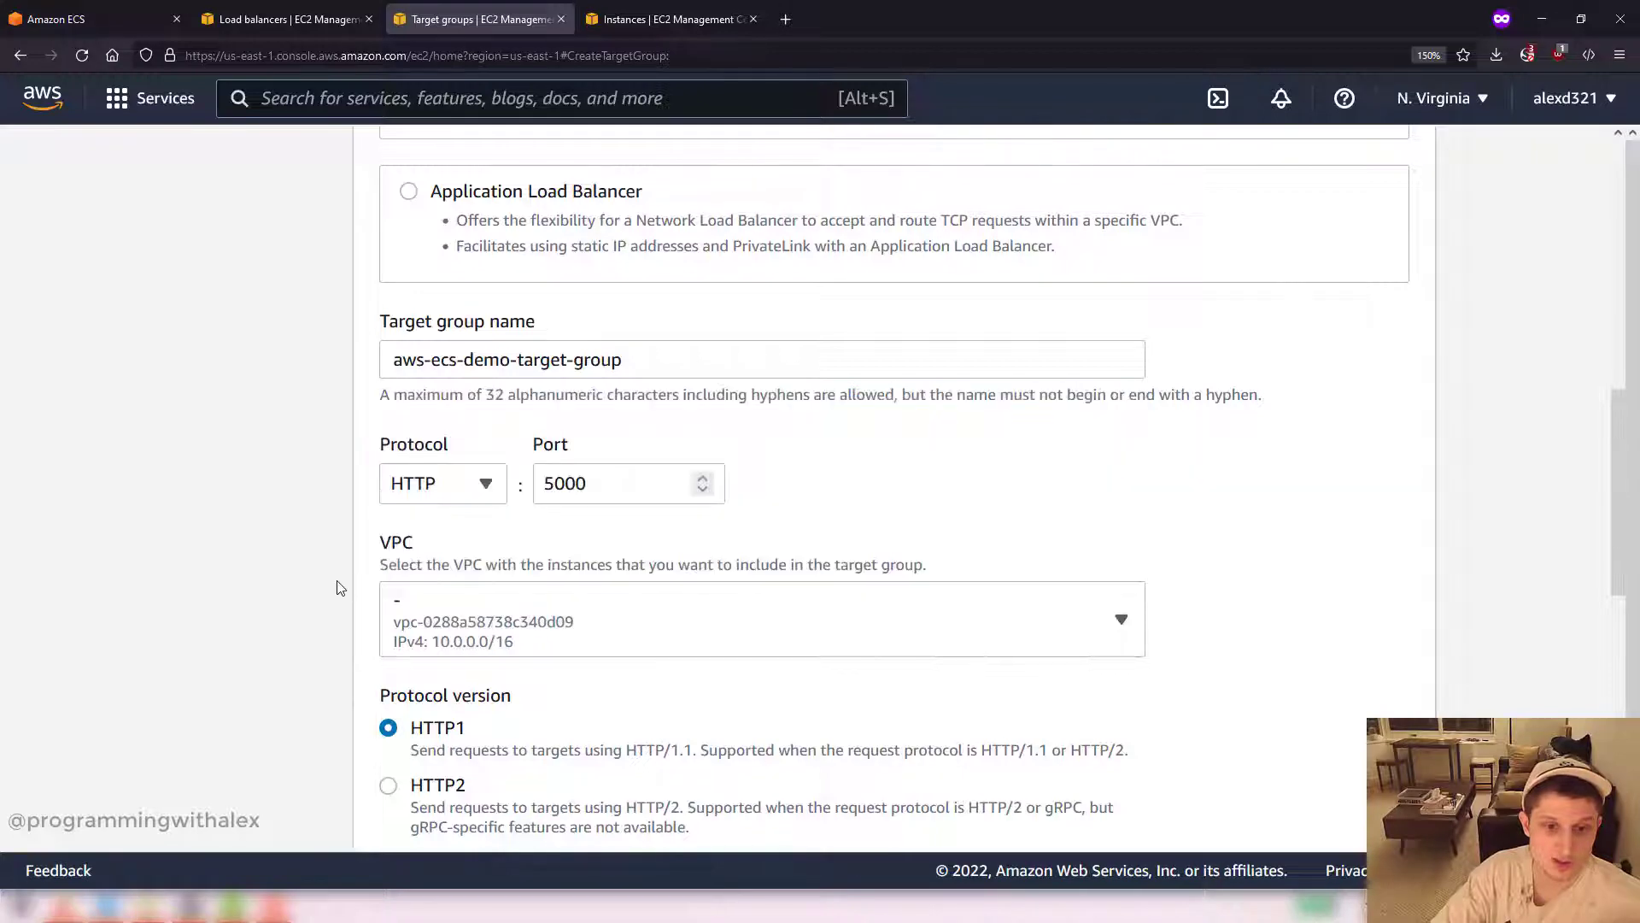
scroll(326, 608, "down", 4)
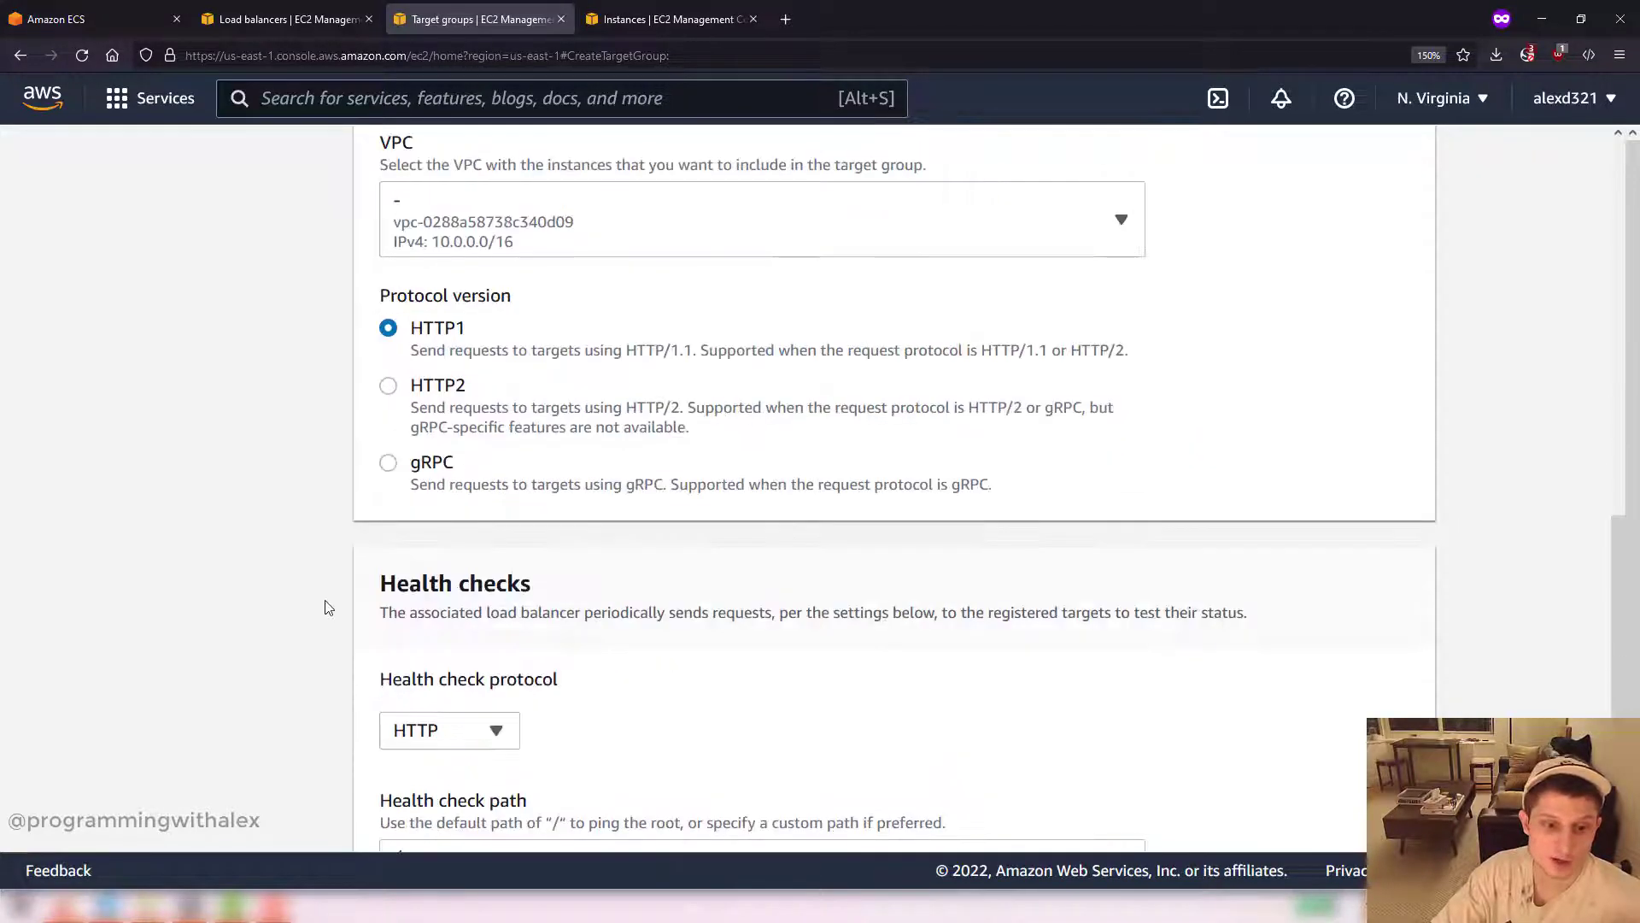
scroll(325, 607, "down", 4)
left_click(1355, 809)
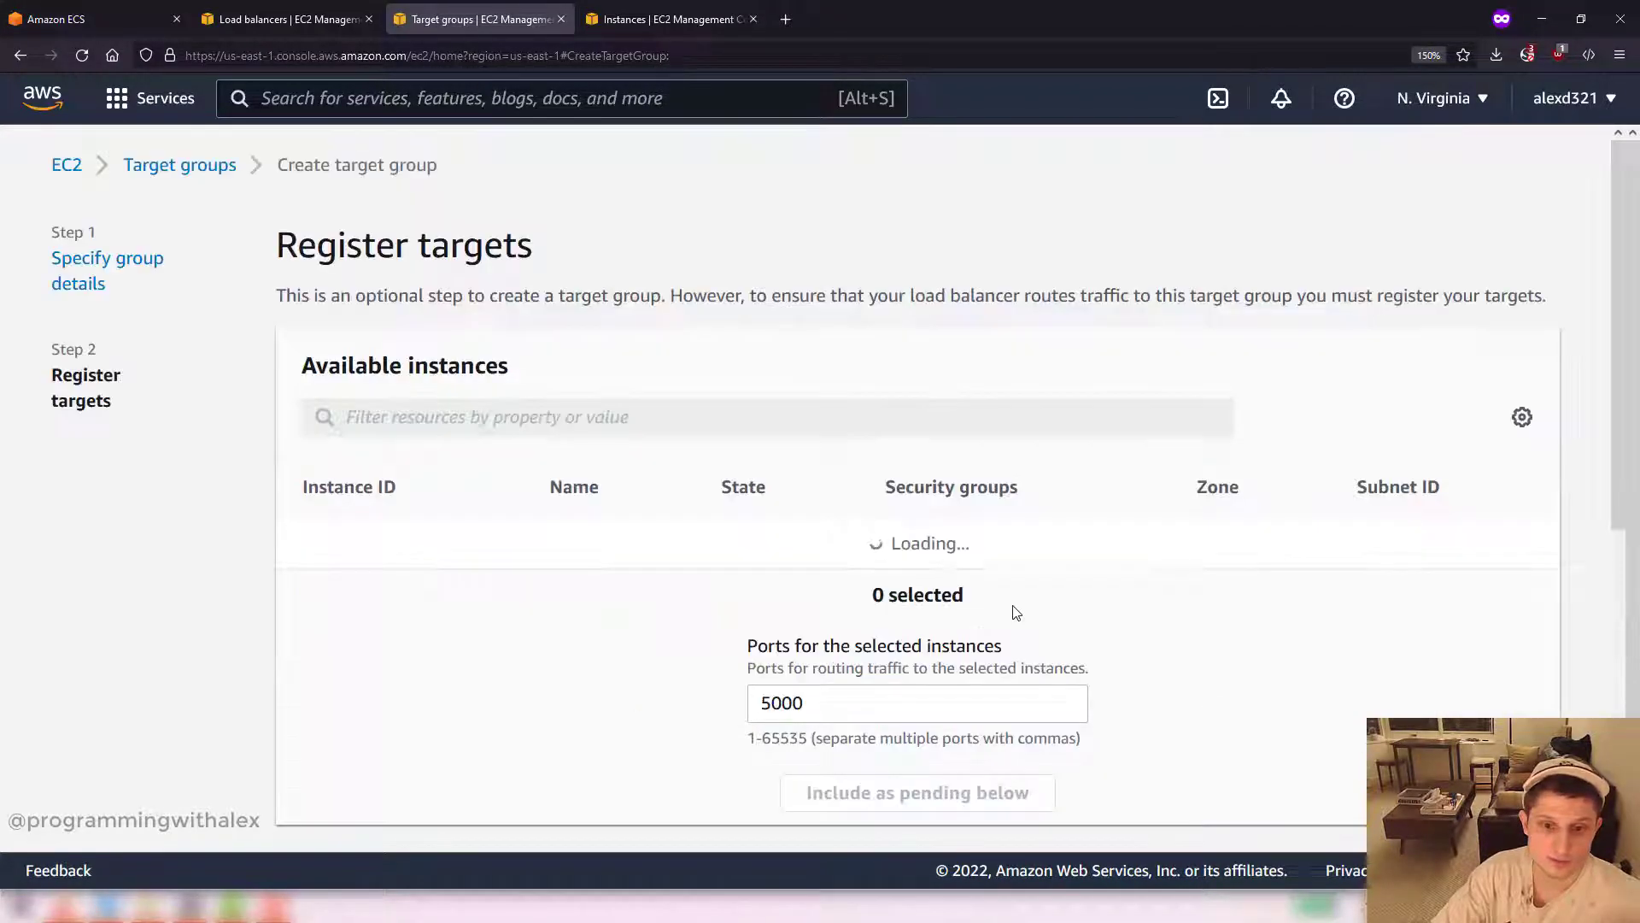
Step: Add the running ECS cluster instance as a pending target on port 5000 and create the target group
left_click(309, 587)
scroll(405, 593, "down", 3)
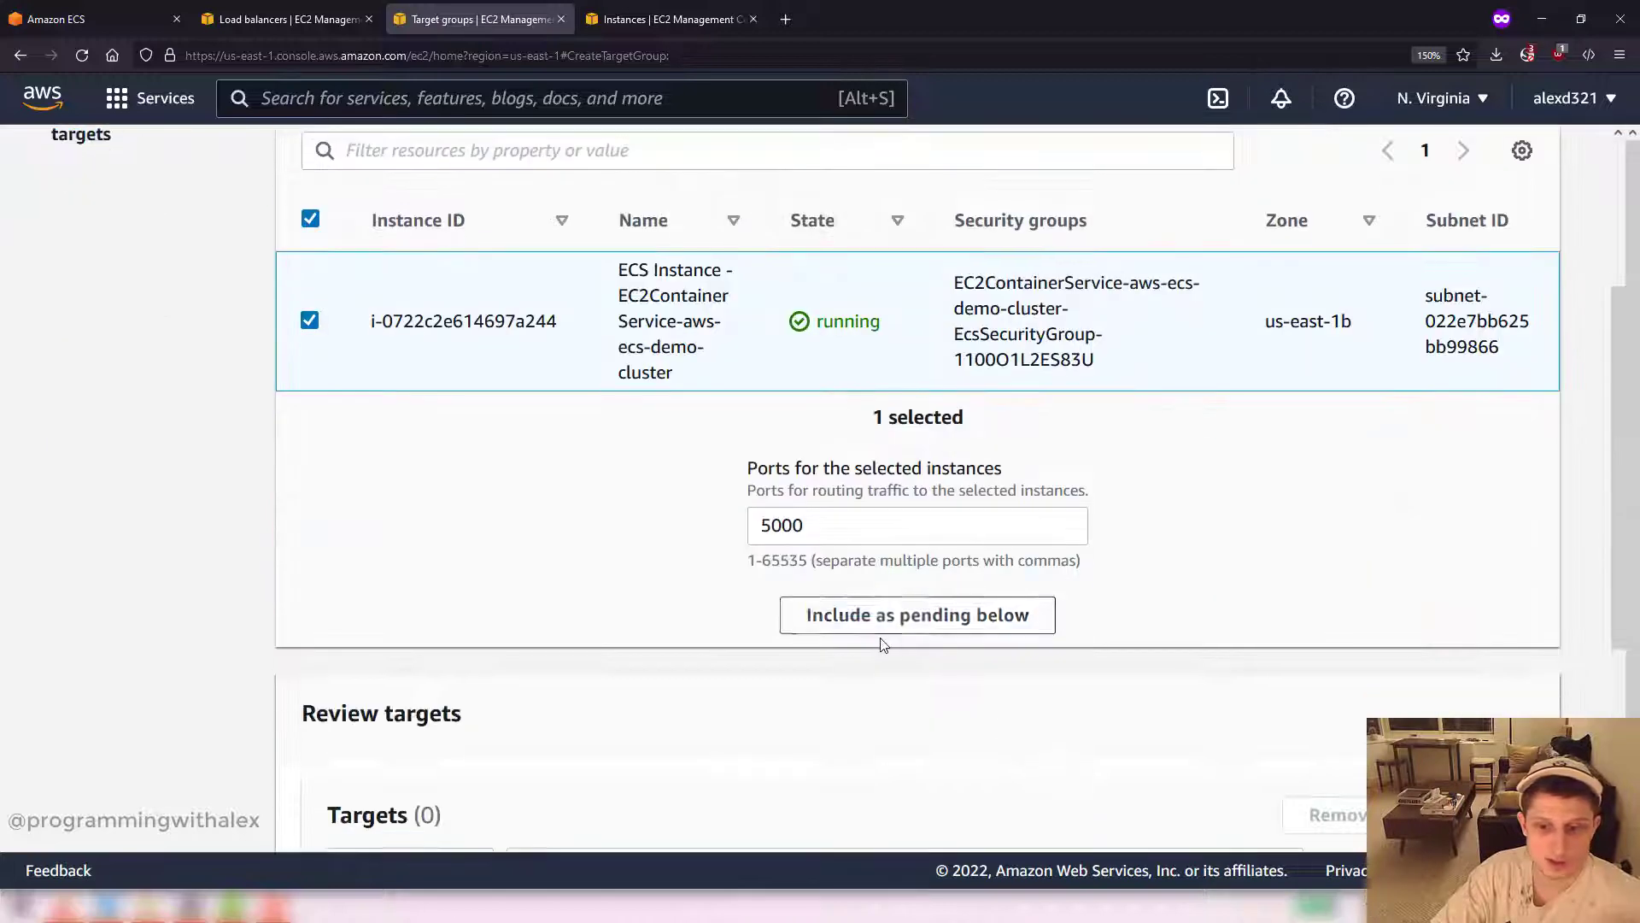
left_click(912, 613)
scroll(677, 510, "down", 4)
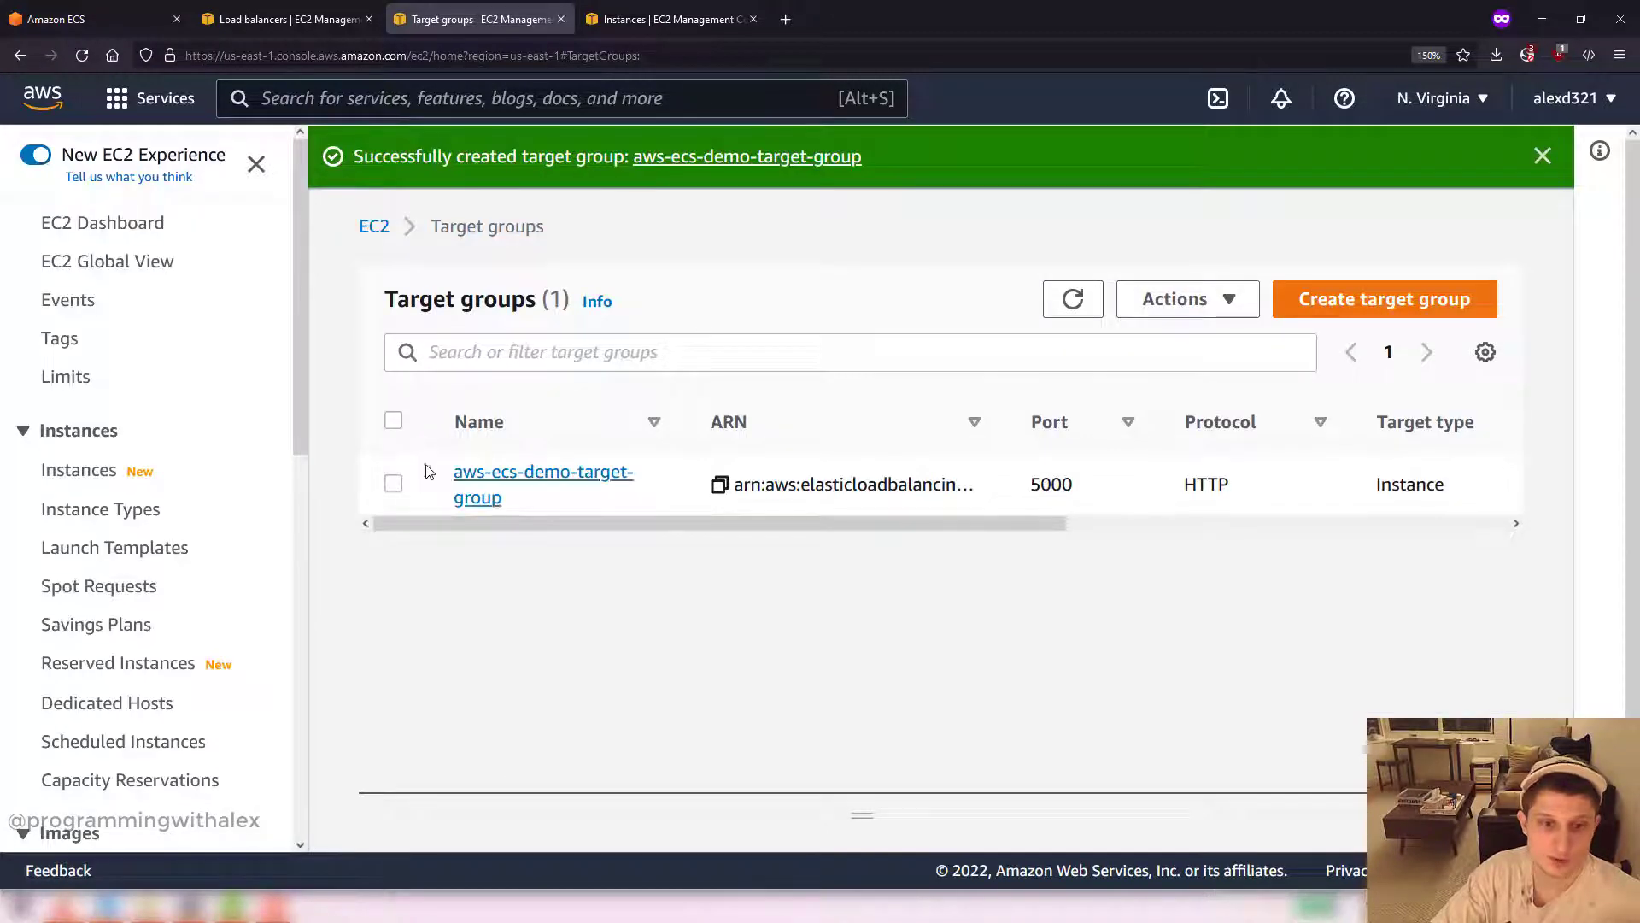
Step: Examine the details of aws-ecs-demo-target-group, including its load balancer association and target health
left_click(397, 485)
left_click_drag(867, 820, 859, 557)
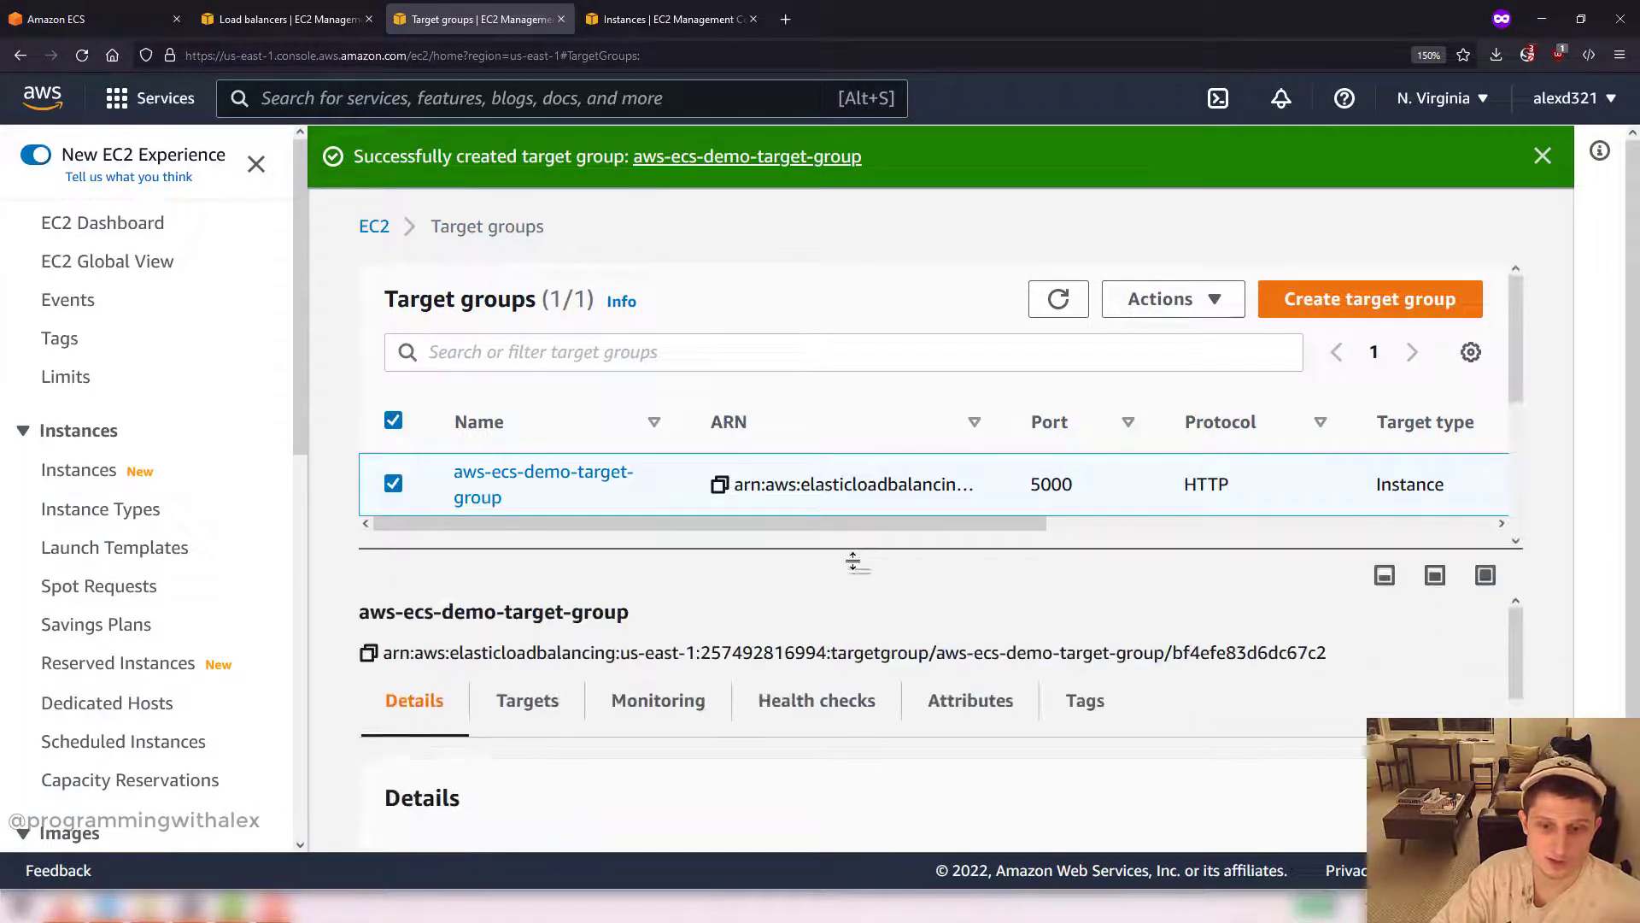
scroll(786, 684, "down", 3)
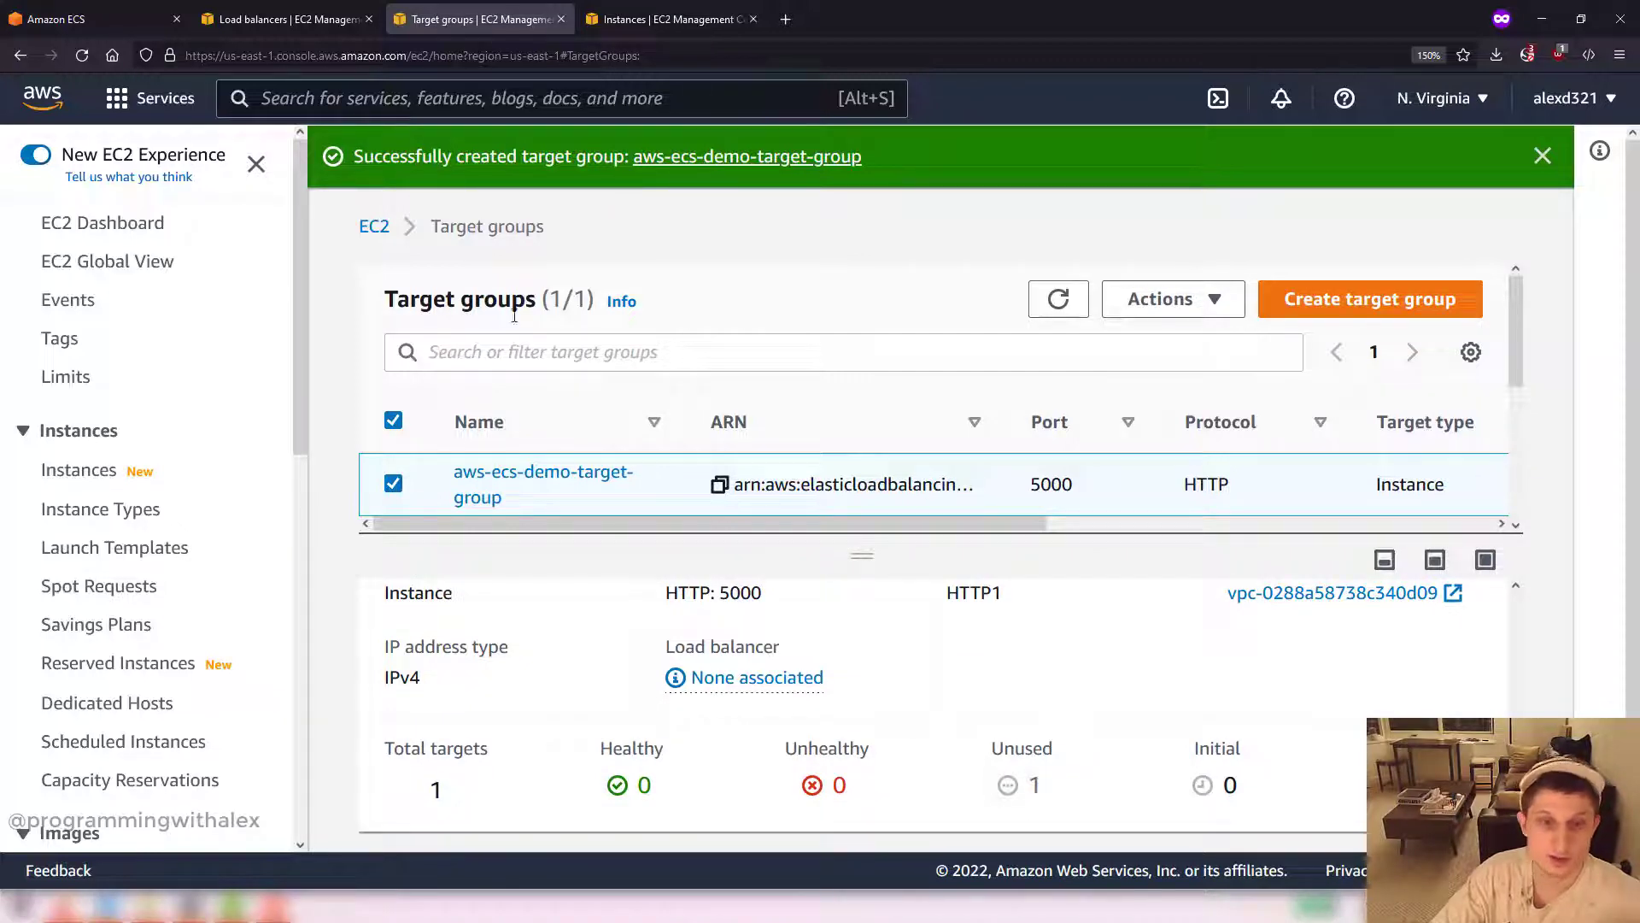
Step: Return to the load balancer setup and forward the HTTP:80 listener to aws-ecs-demo-target-group
left_click(342, 17)
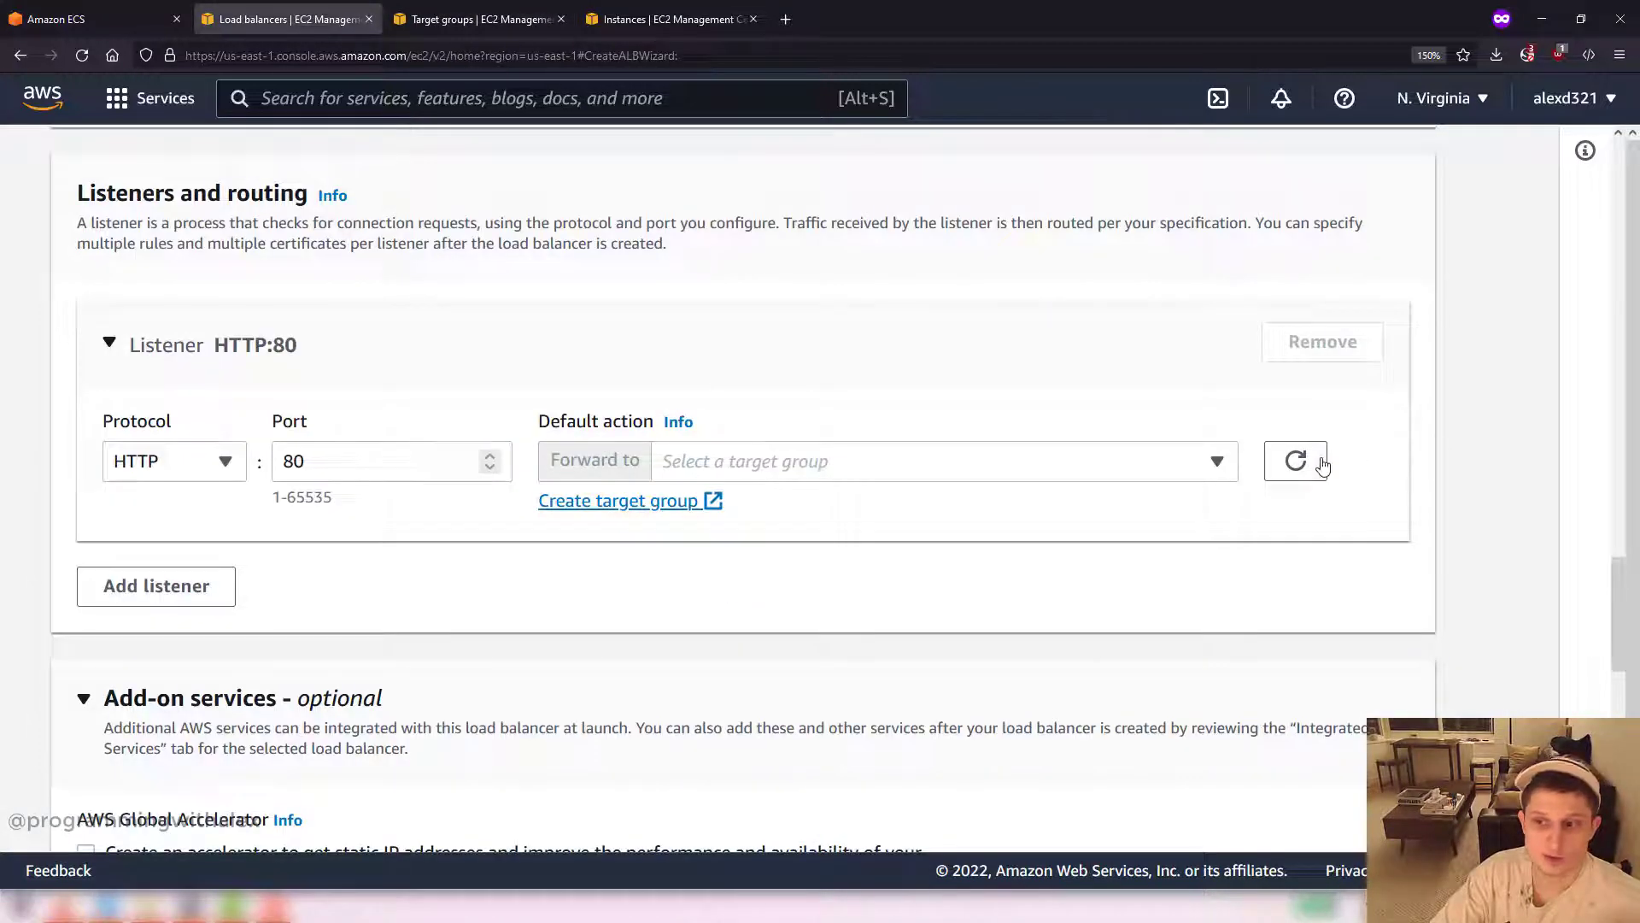
left_click(1056, 469)
left_click(1014, 561)
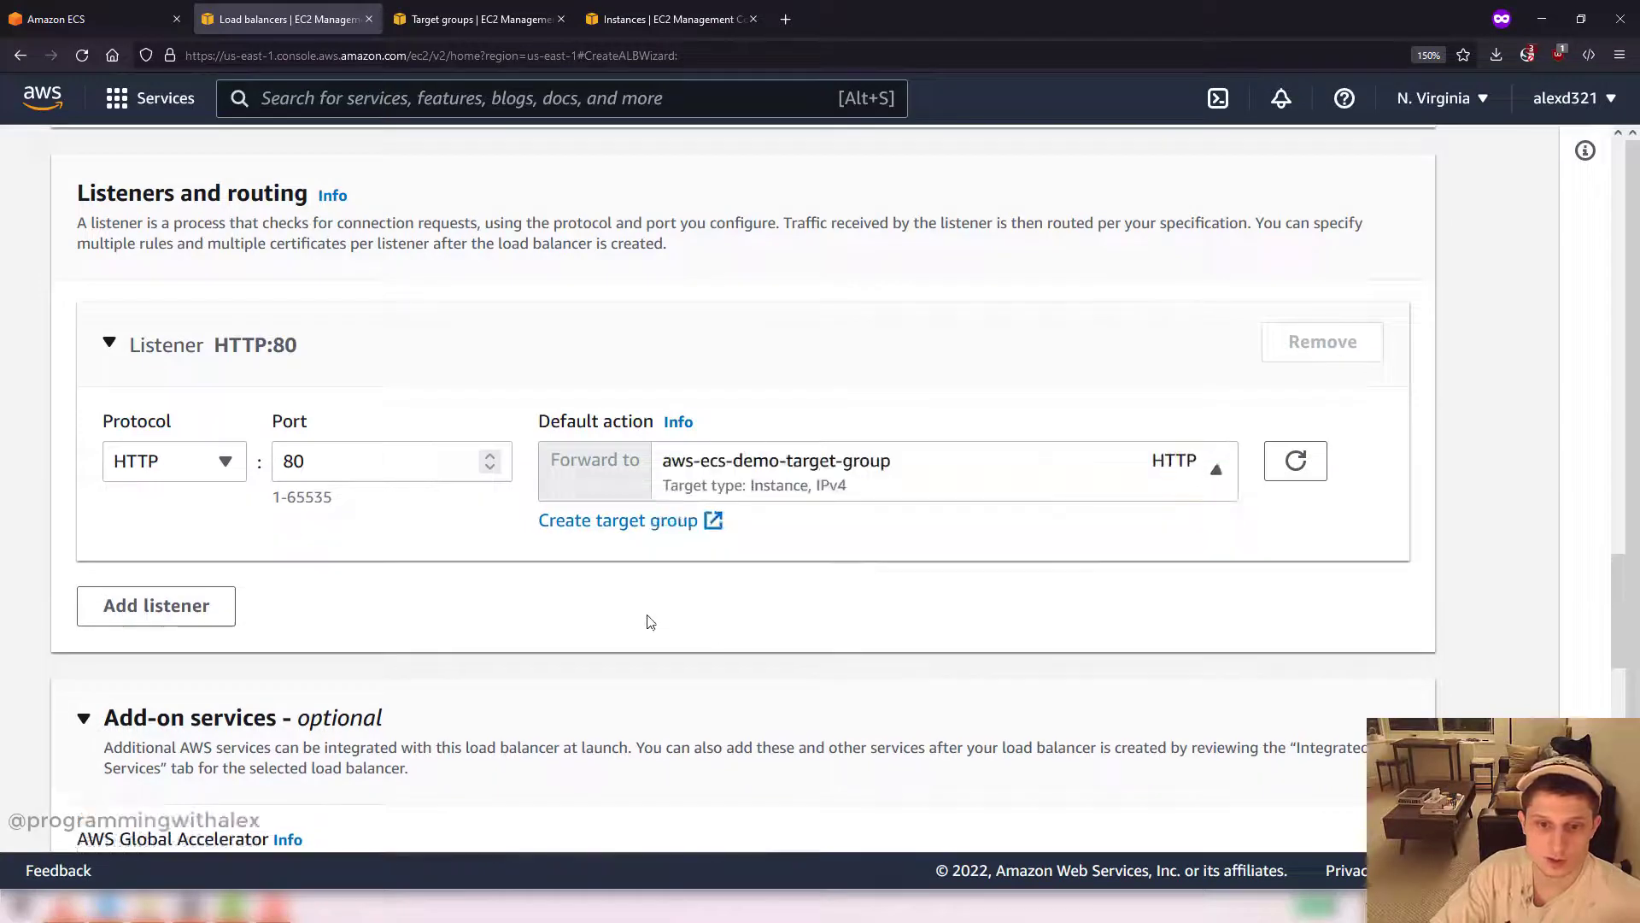
Step: Create the load balancer without add-on services and view its description with the details area enlarged
scroll(561, 598, "down", 10)
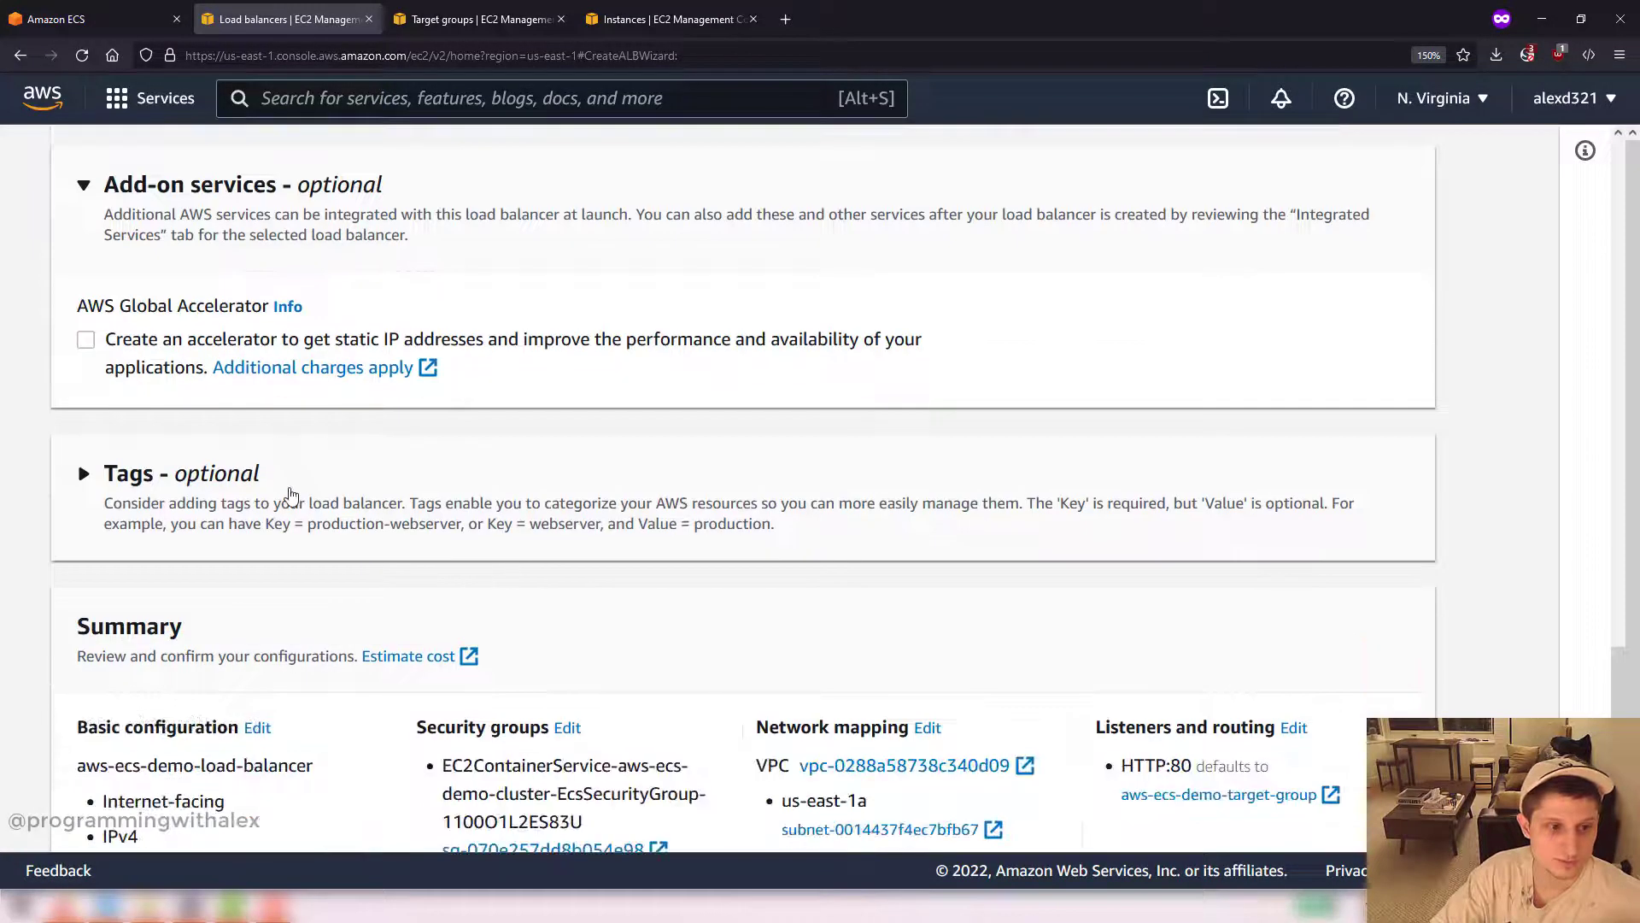
scroll(477, 530, "down", 2)
left_click(1273, 808)
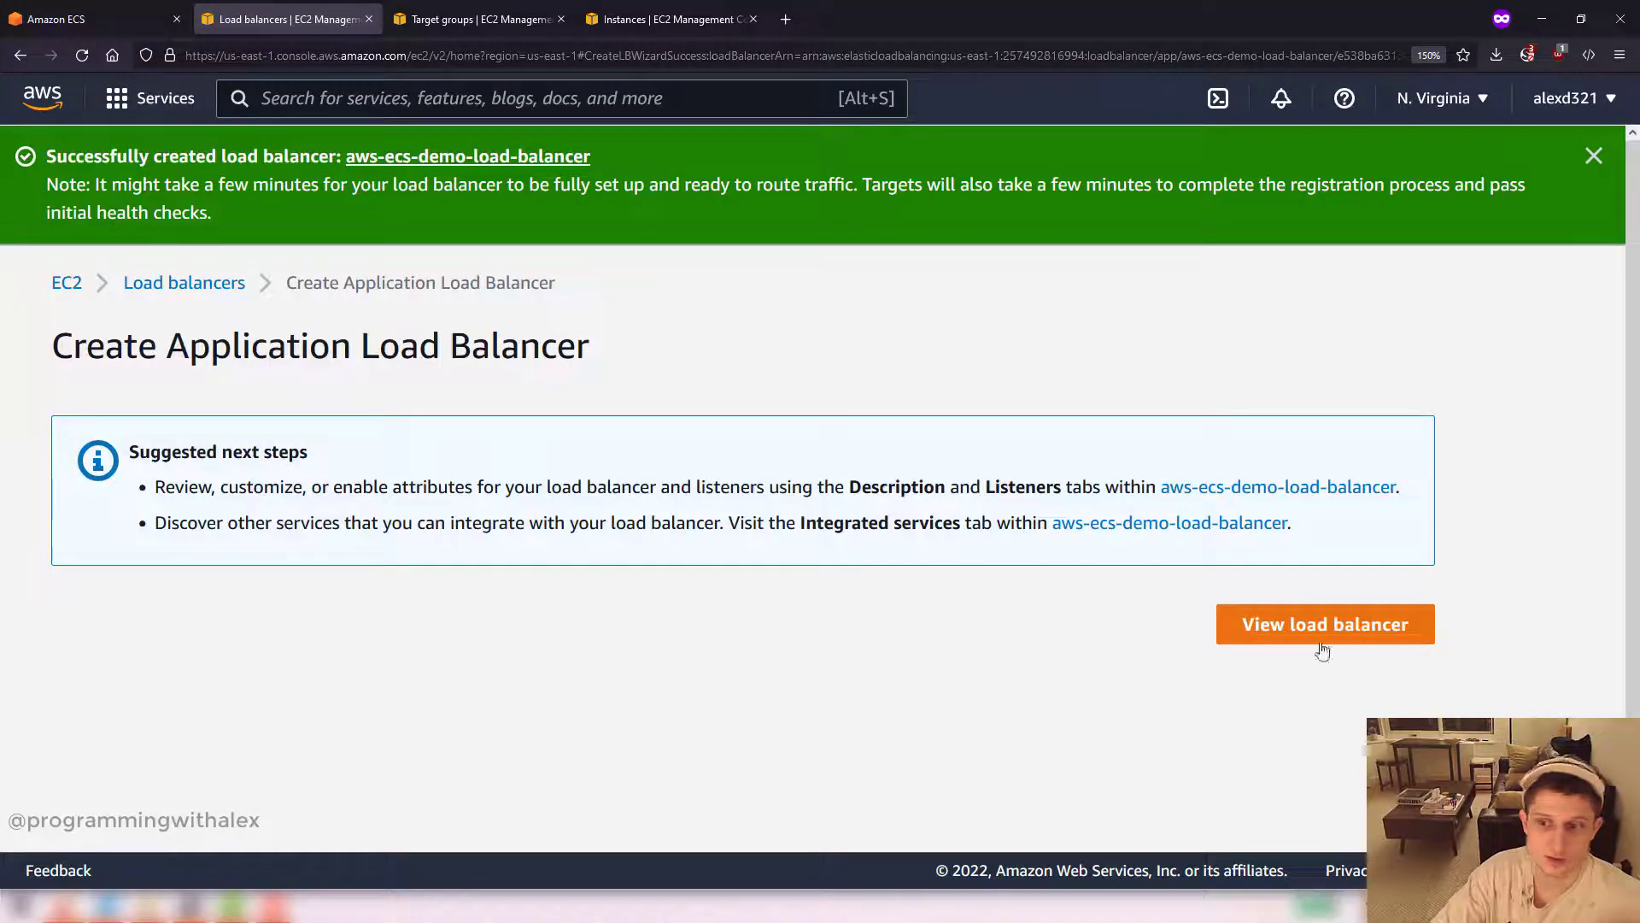
left_click(1366, 635)
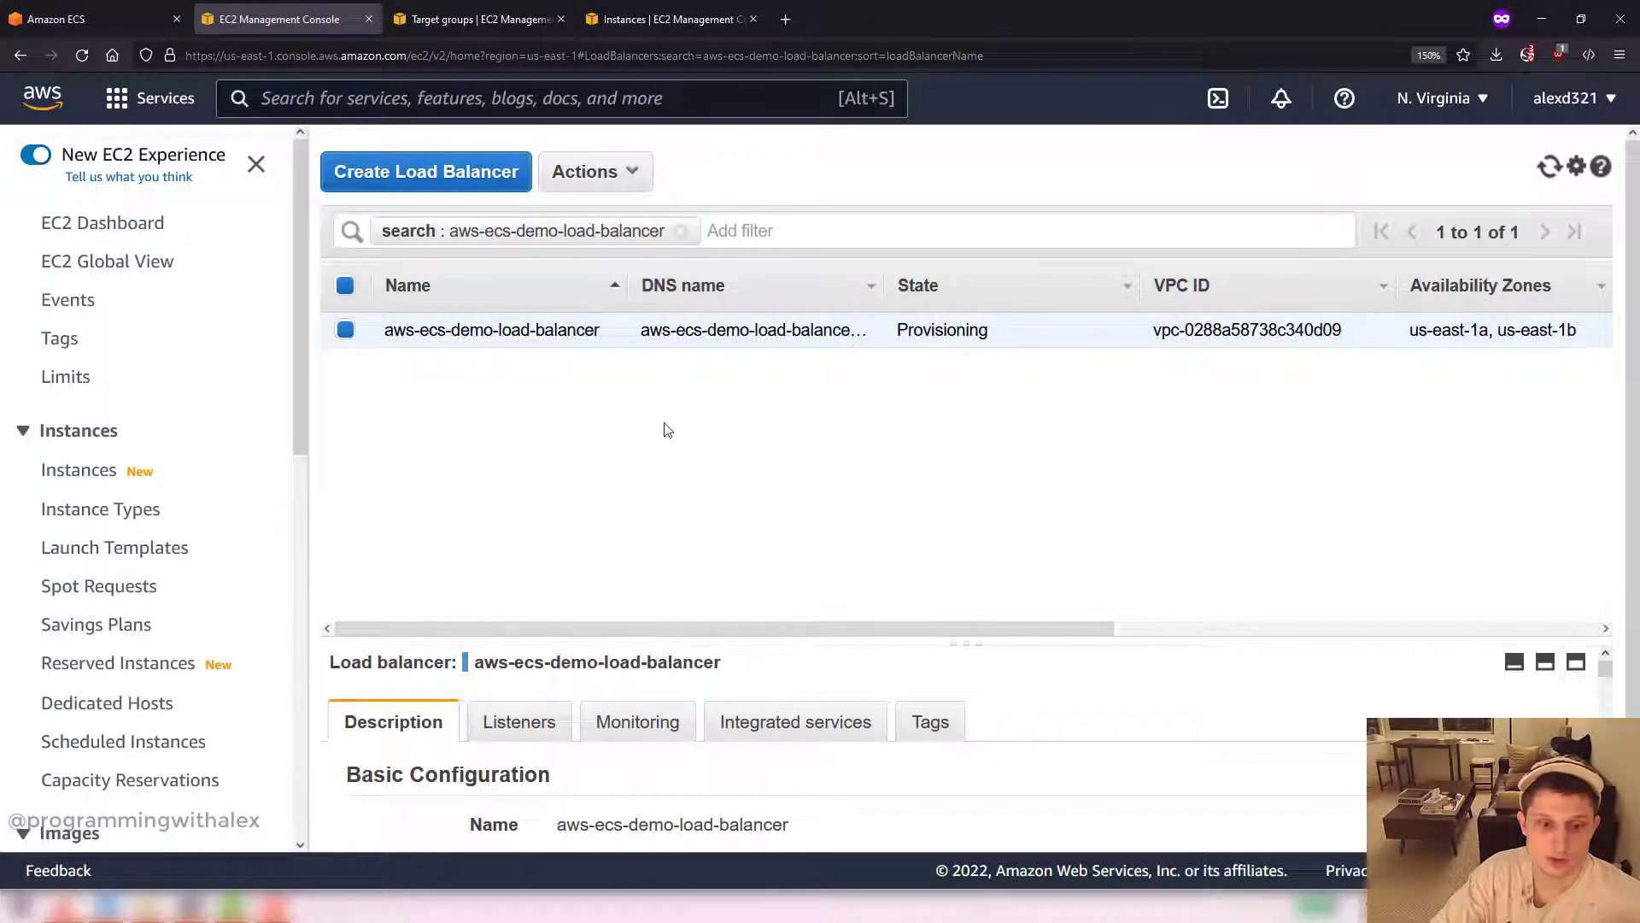
left_click_drag(971, 640, 974, 419)
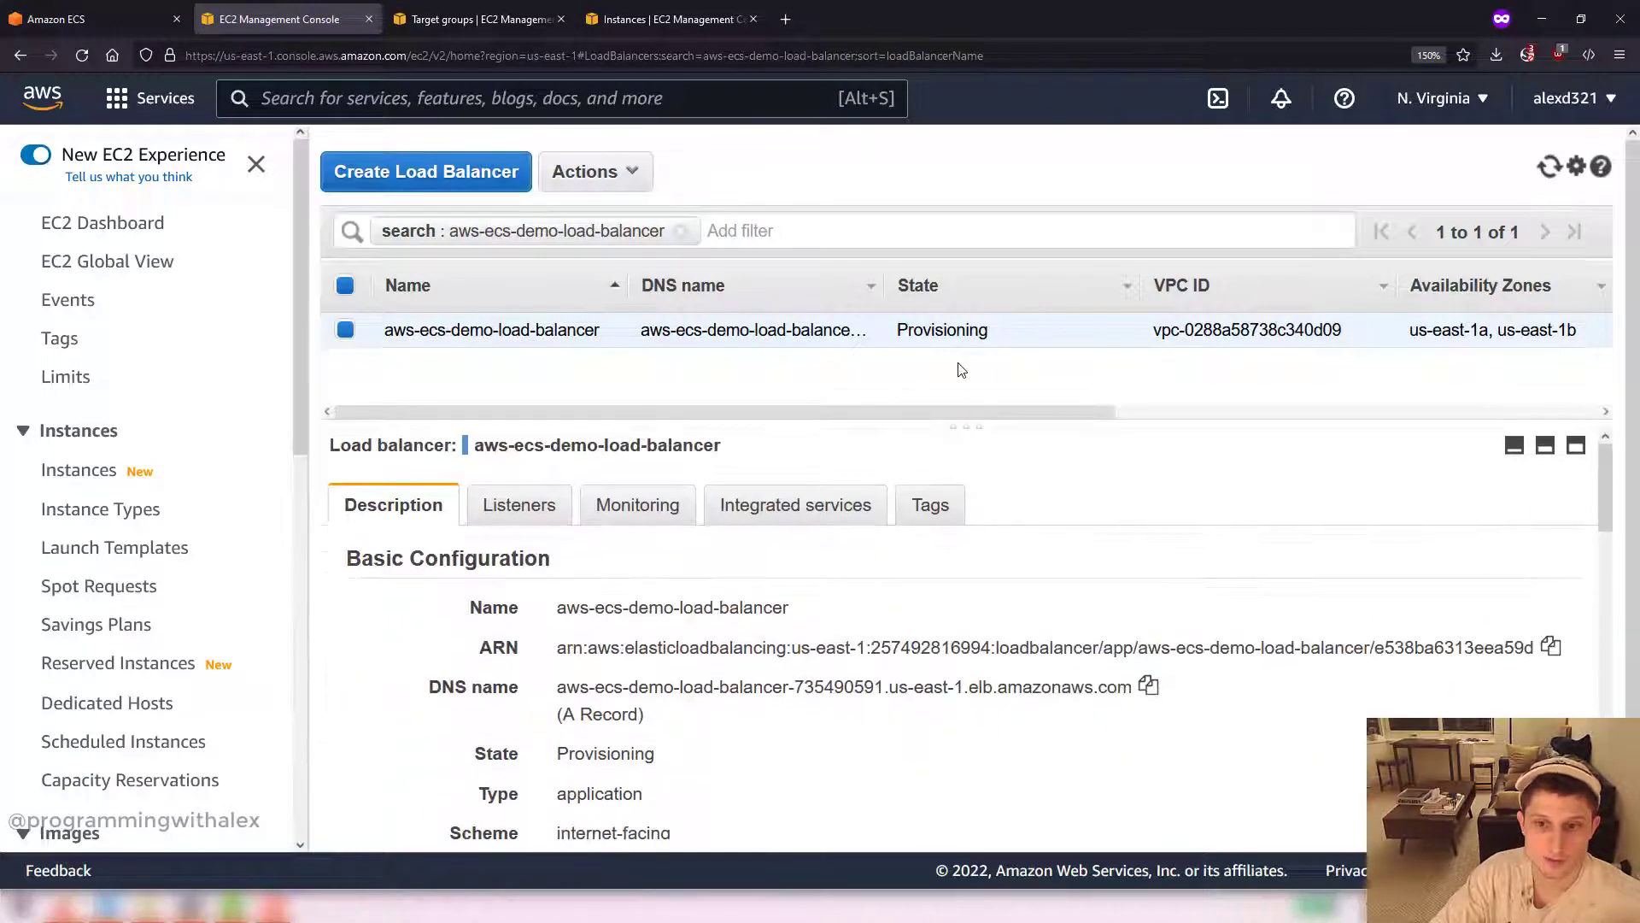
Step: Return to the ECS service setup, choose aws-ecs-demo-load-balancer, and add container aws-ecs-demo-ecr:0:5000 to it
left_click(101, 12)
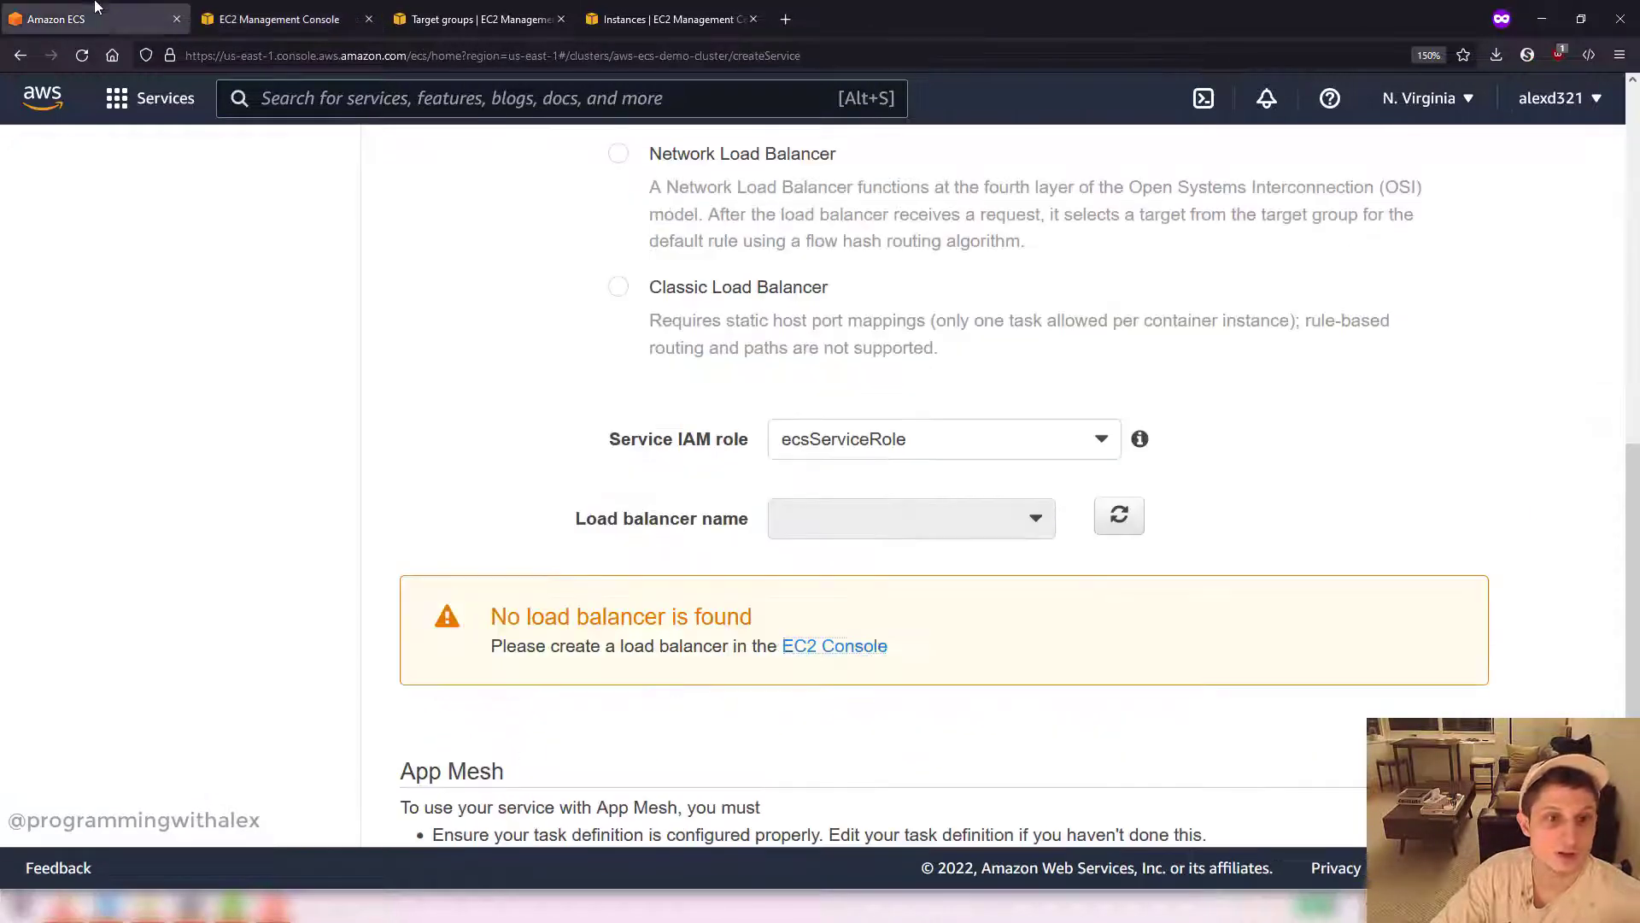
left_click(1099, 530)
left_click(983, 518)
left_click(909, 557)
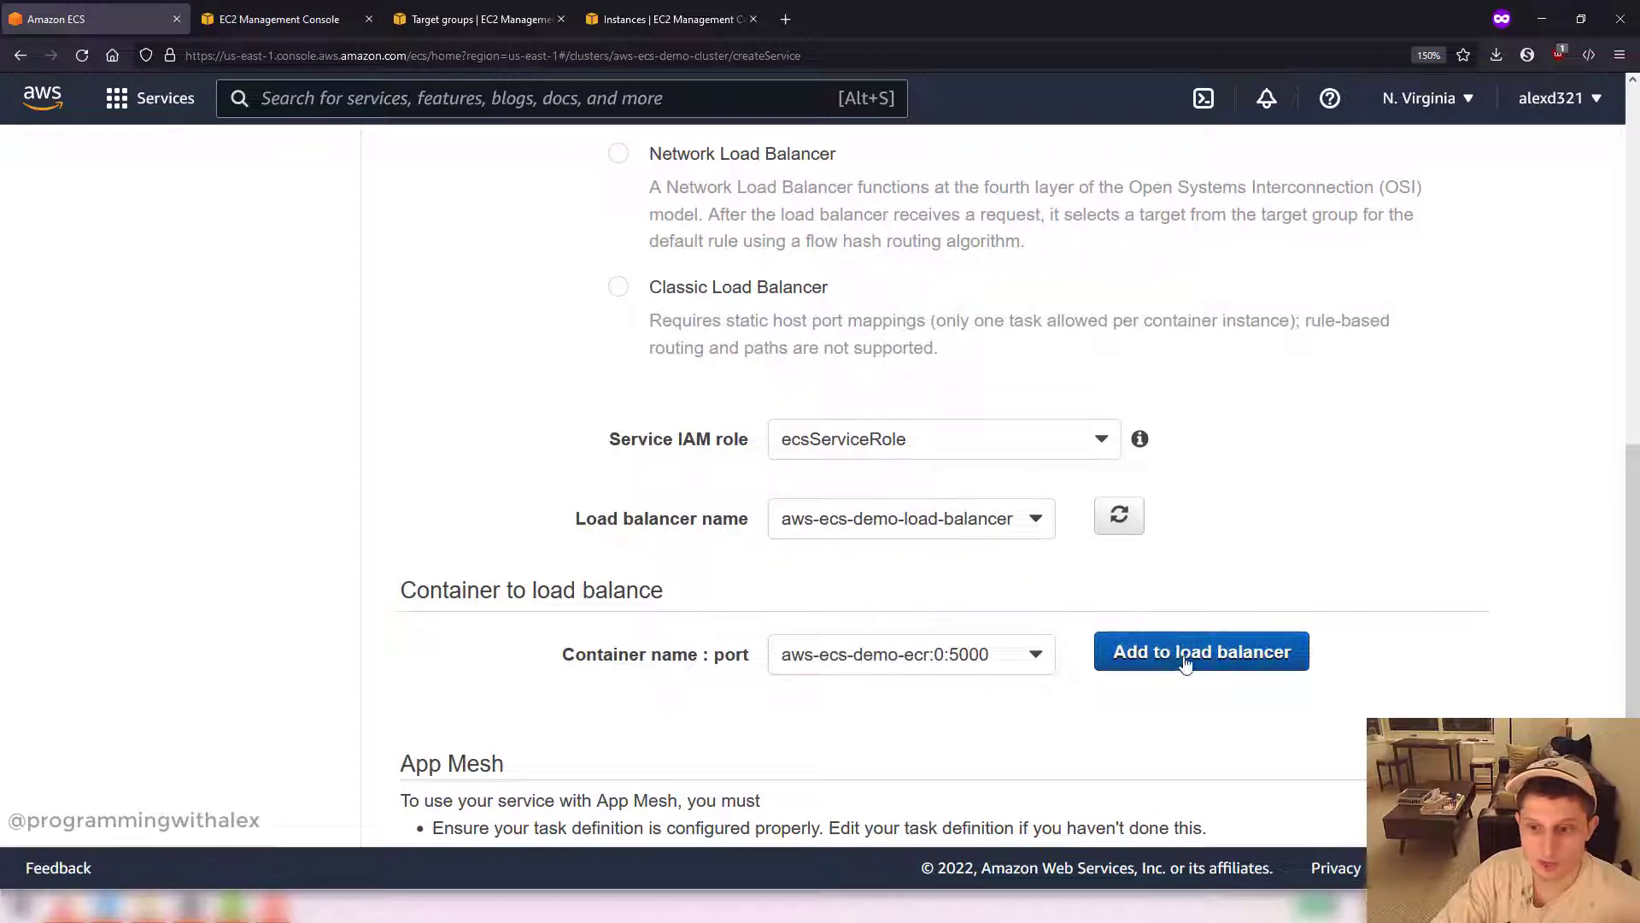
left_click(1186, 652)
Step: Set the container's production listener port to 80:HTTP and its target group to aws-ecs-demo-target-group
scroll(1033, 619, "down", 3)
left_click(890, 441)
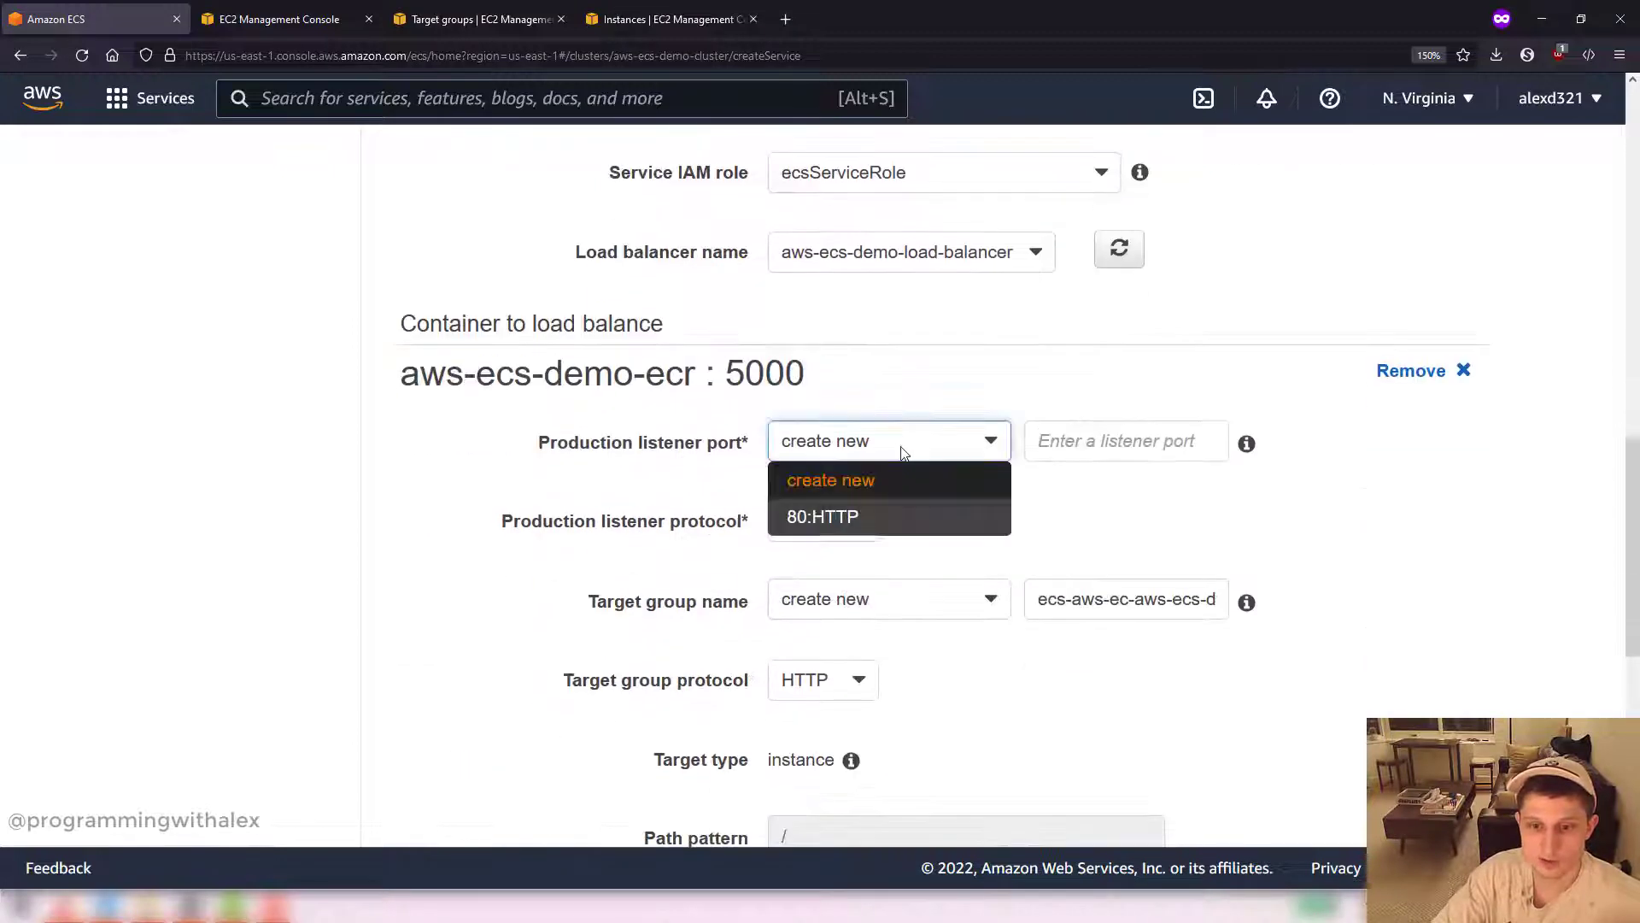
left_click(898, 515)
left_click(938, 601)
left_click(950, 667)
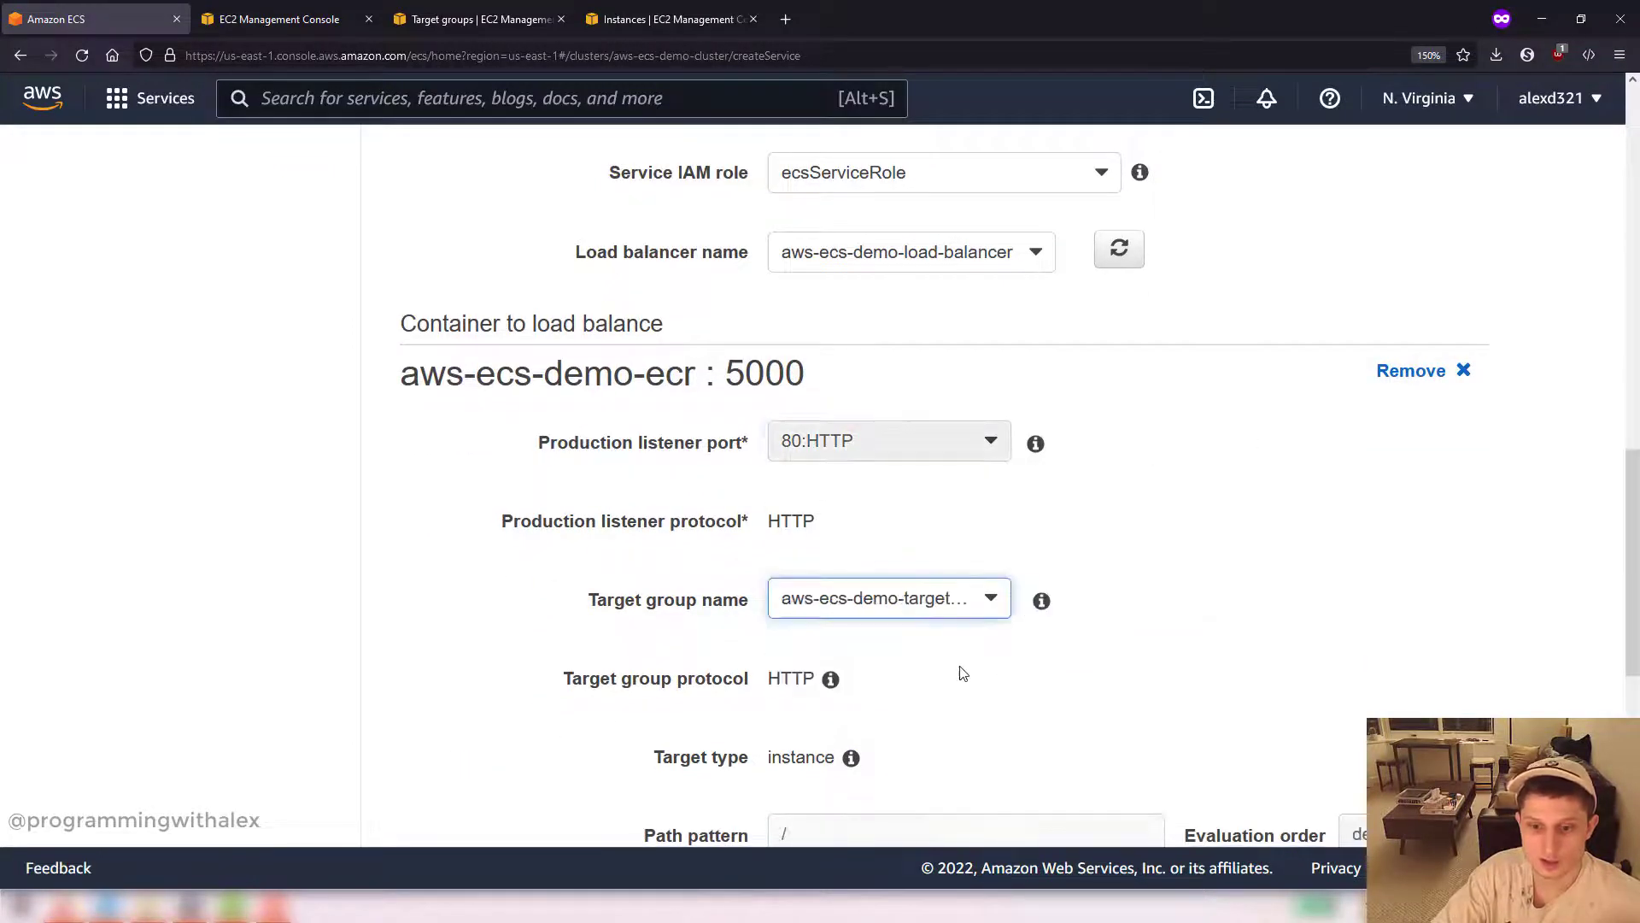
left_click(1058, 663)
Step: Leave service discovery and Service Auto Scaling off, review the configuration, and create the service
scroll(1043, 615, "down", 5)
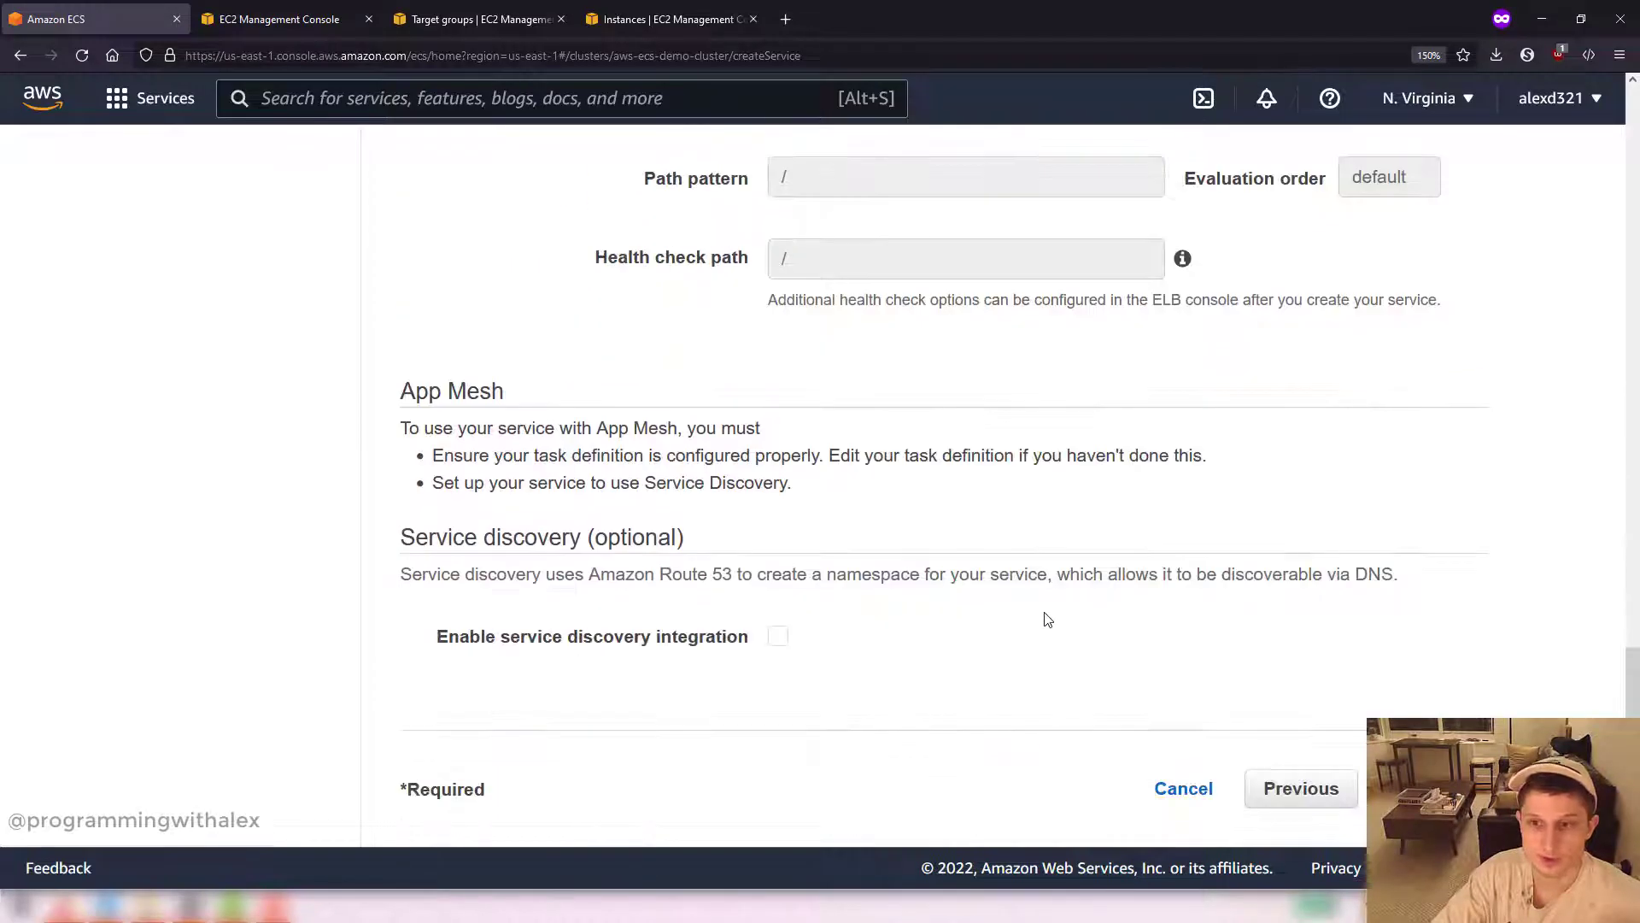
left_click(1425, 788)
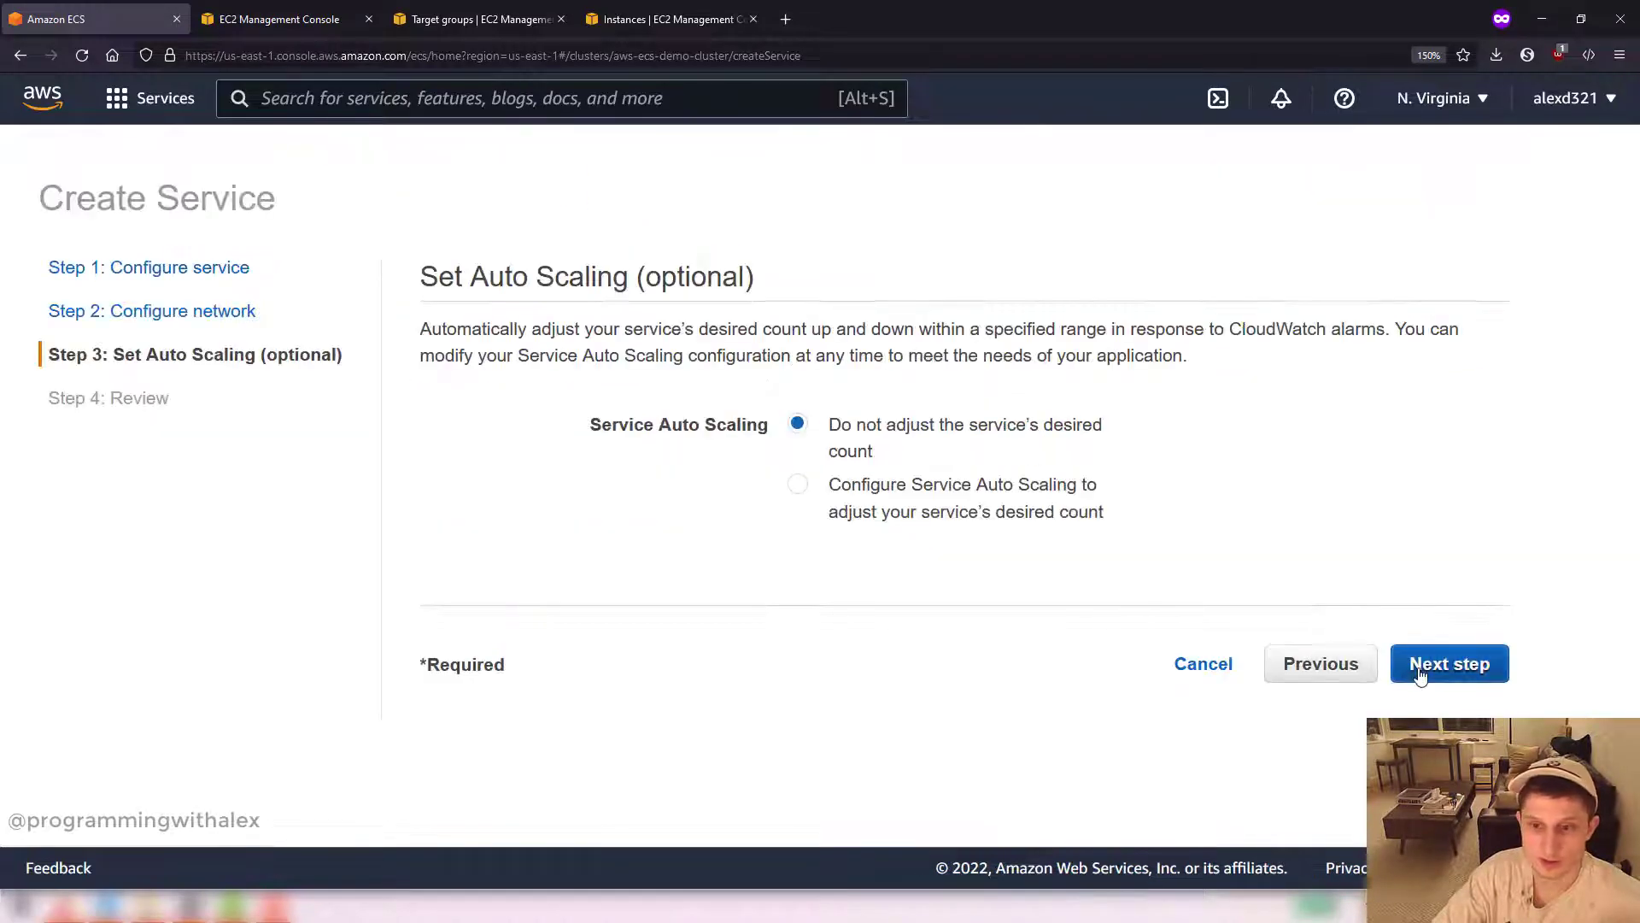
left_click(1451, 663)
scroll(1263, 694, "down", 10)
left_click(1354, 787)
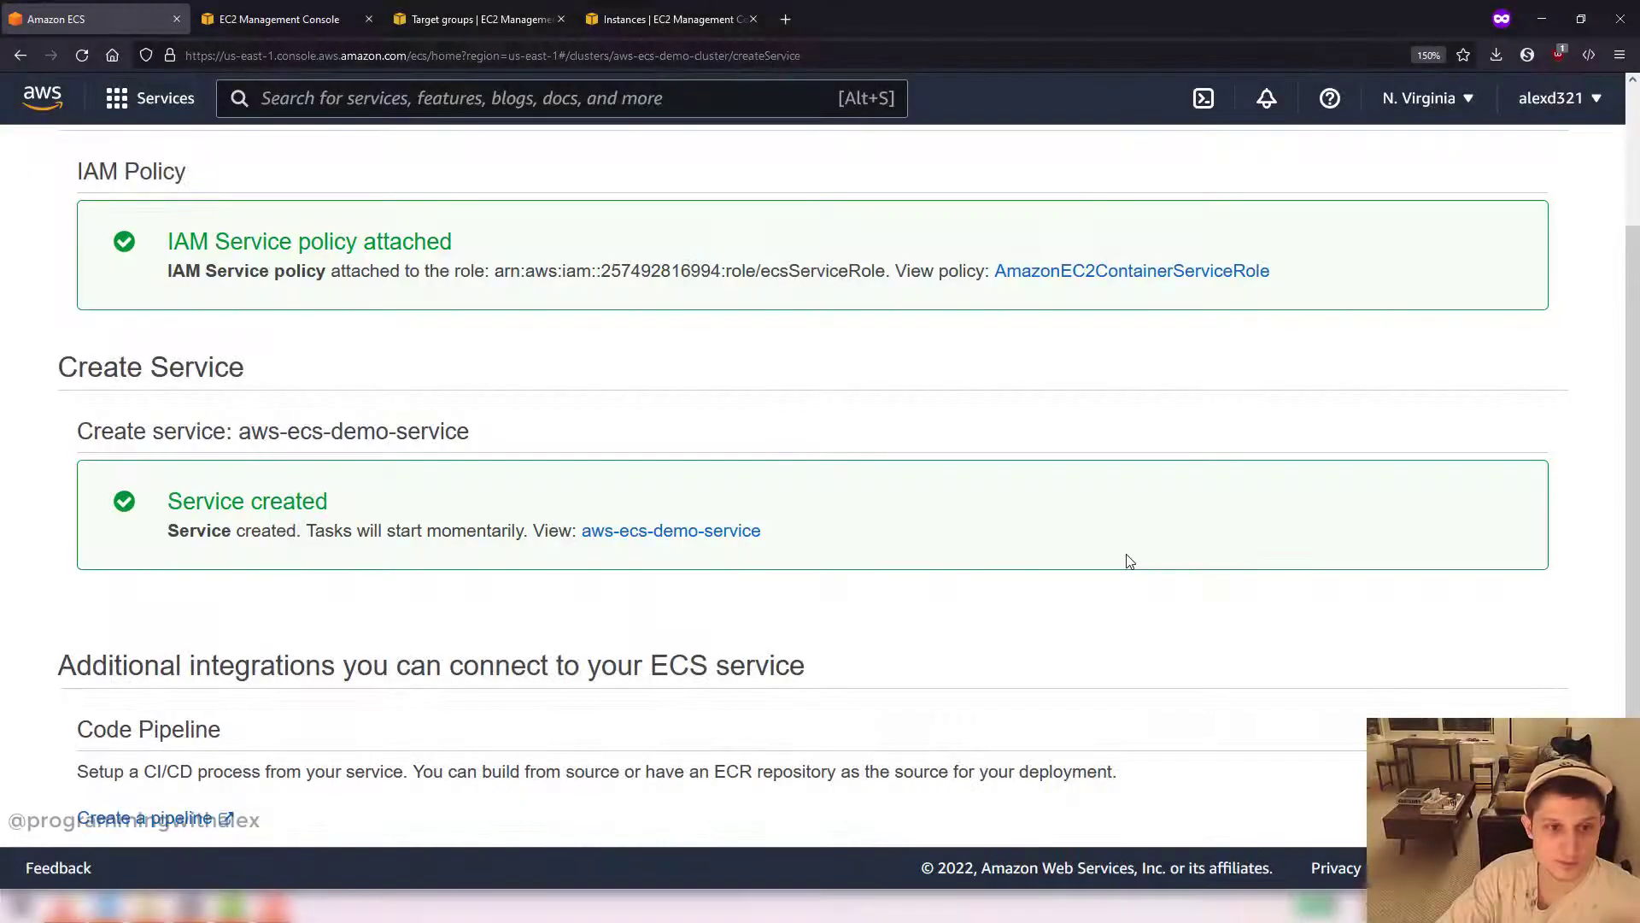
Step: Open the newly created aws-ecs-demo-service and check its running tasks
scroll(1196, 650, "down", 1)
left_click(1491, 794)
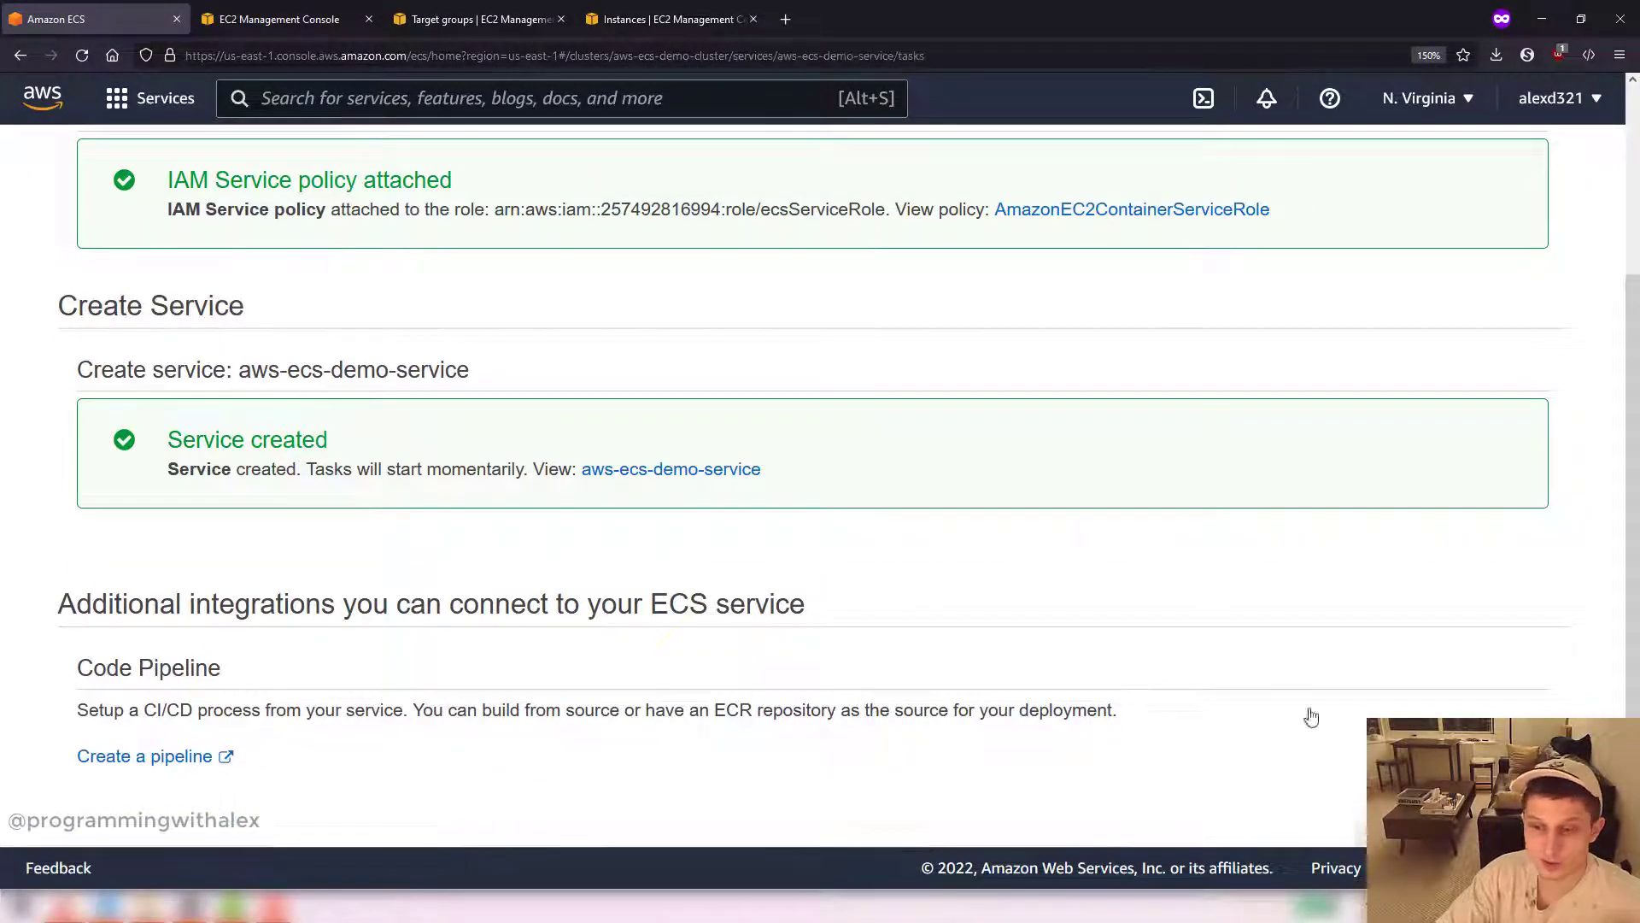
scroll(747, 608, "down", 2)
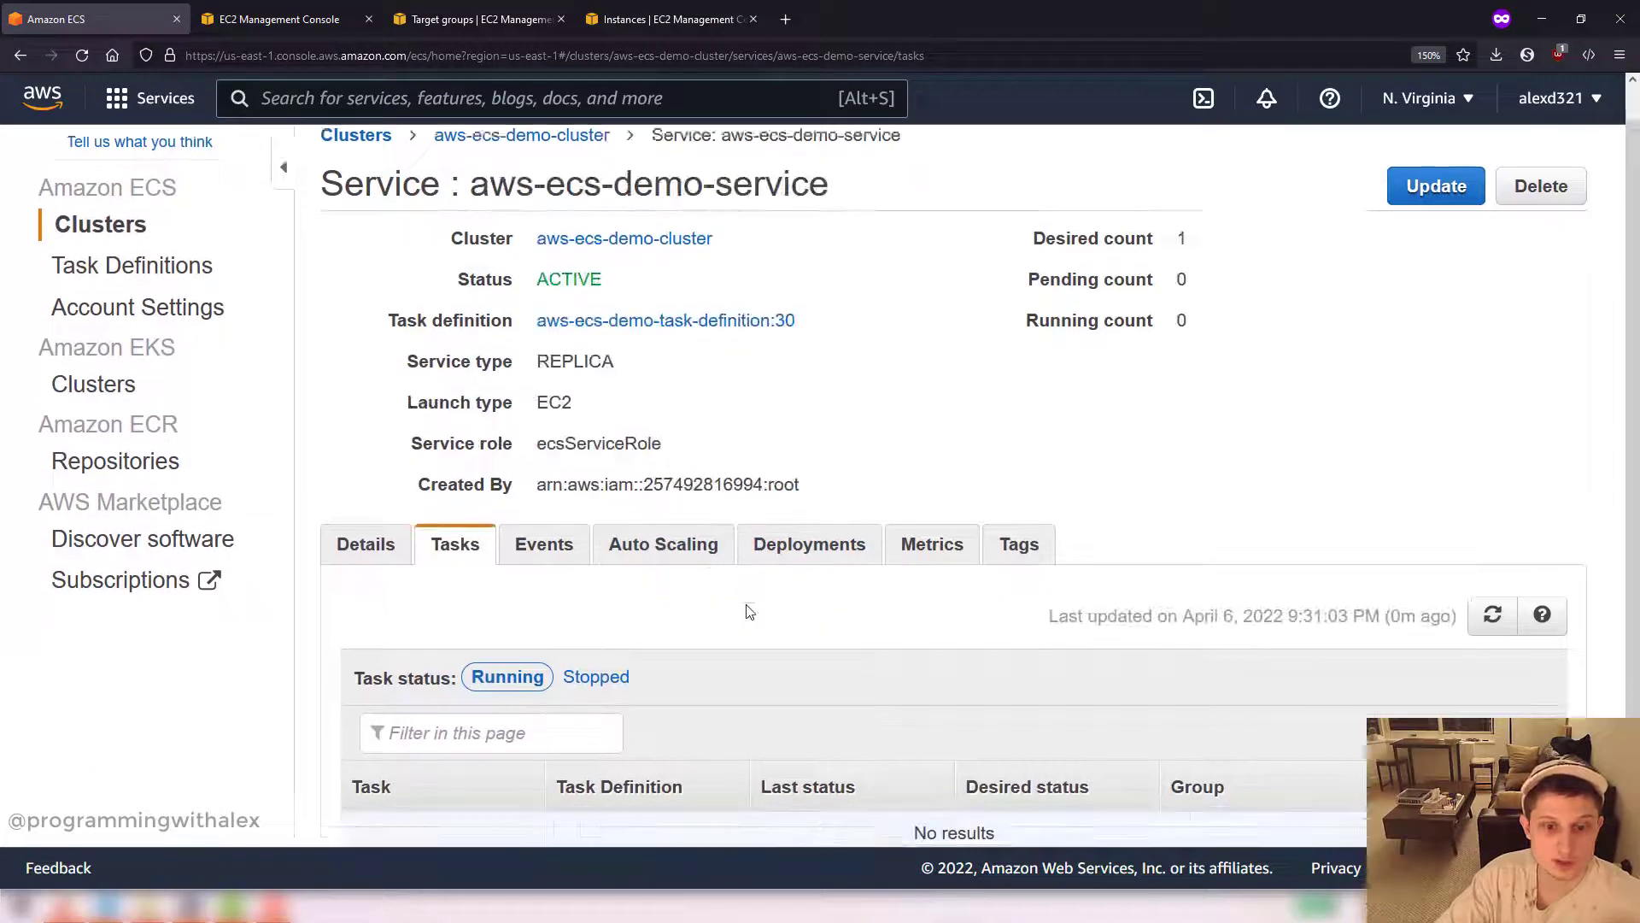